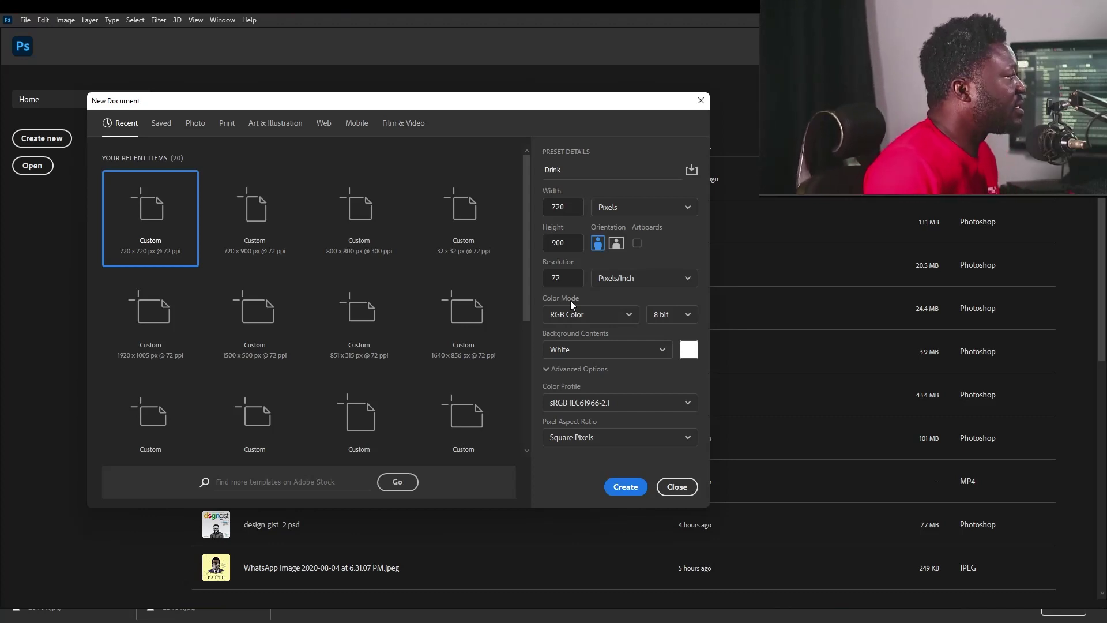
# Create the 720 x 900 px, 72 ppi document Drink and place the Cave image so it fills the canvas
pyautogui.click(615, 490)
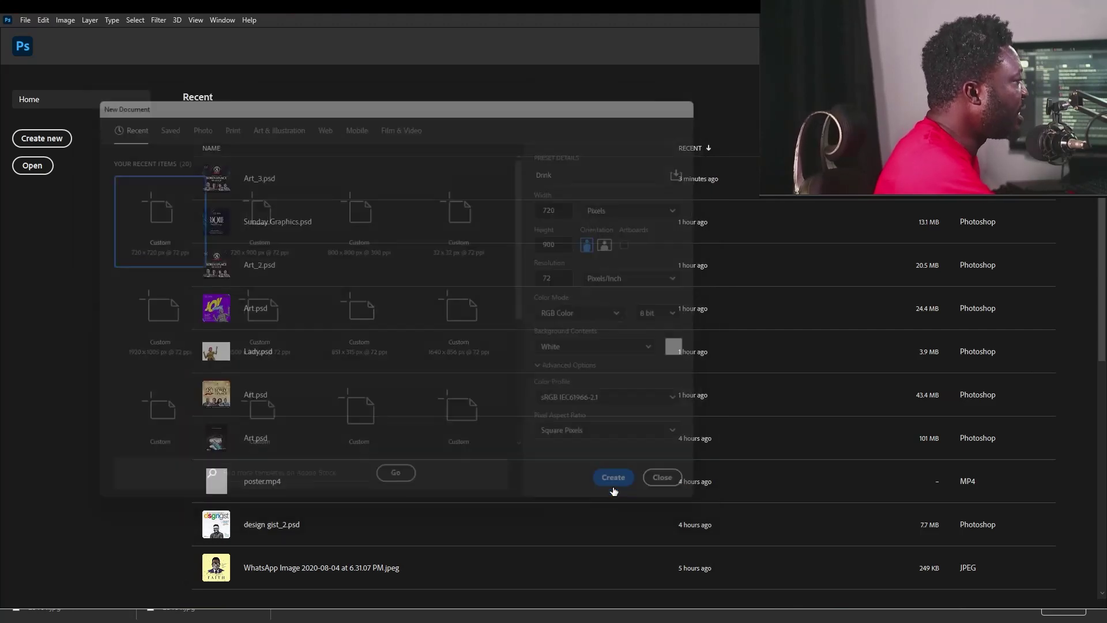
pyautogui.moveTo(361, 266); pyautogui.dragTo(377, 269)
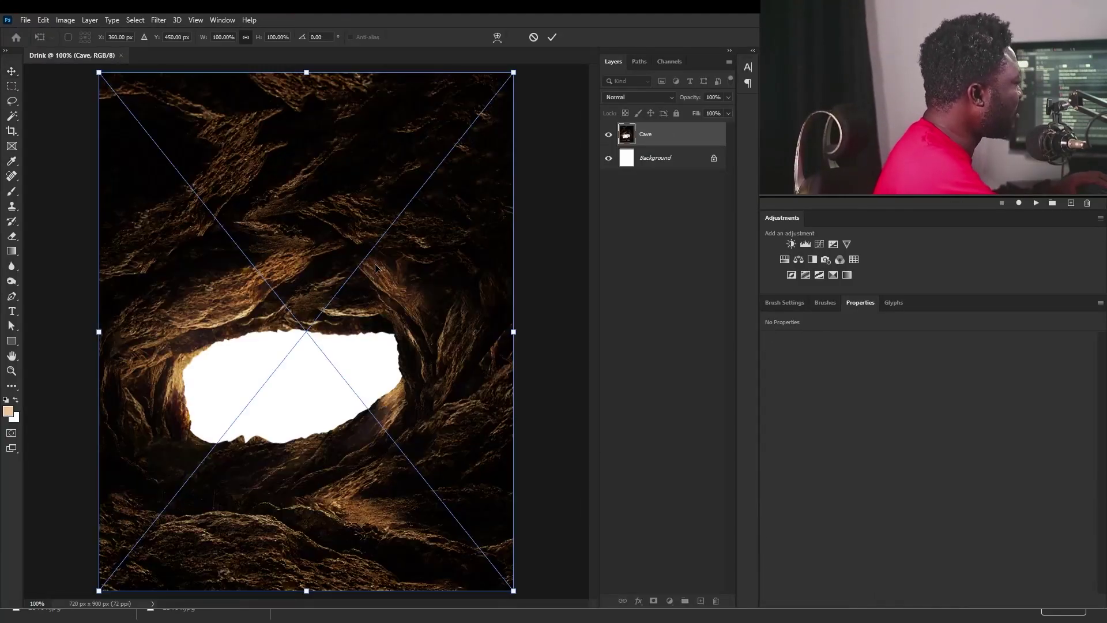
pyautogui.press('Return')
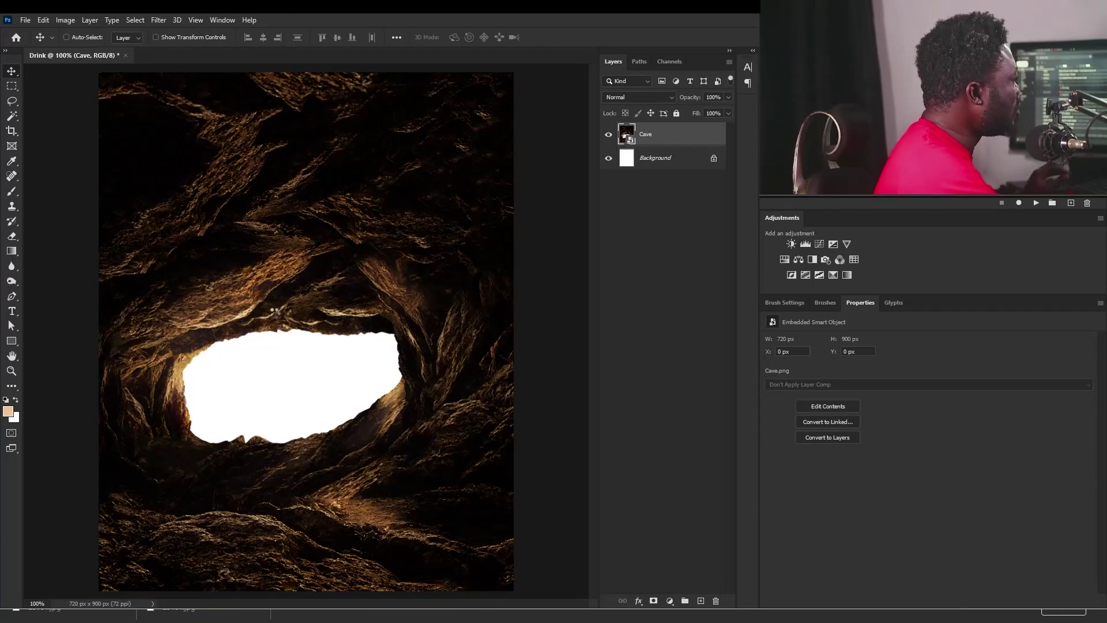
# Place the mountain-snow image and move its layer beneath the Cave layer
pyautogui.moveTo(275, 311); pyautogui.dragTo(225, 362)
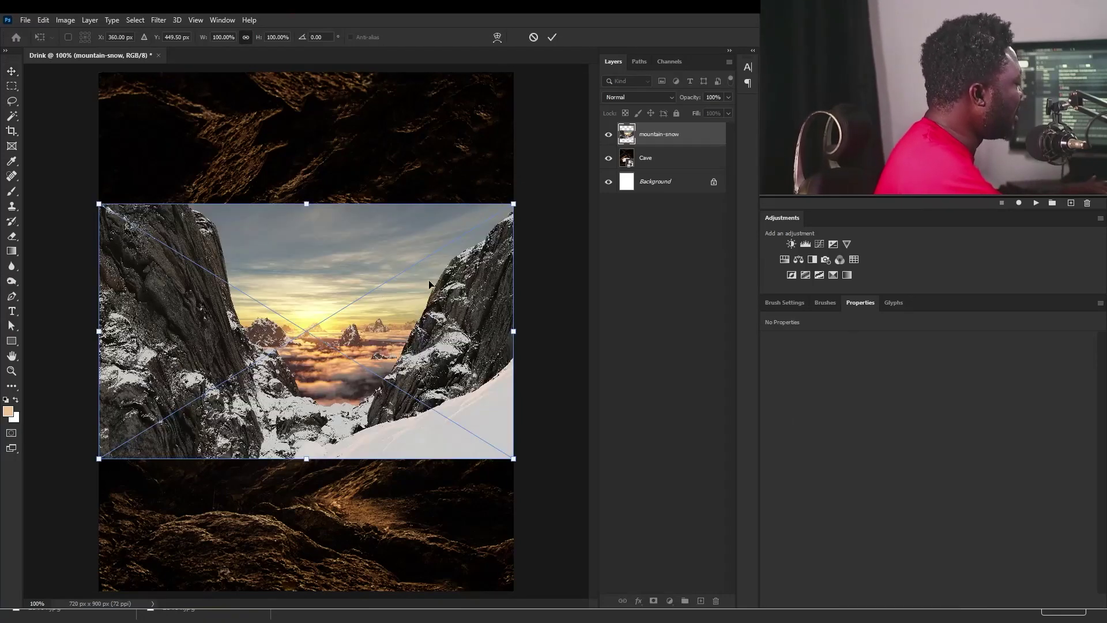
pyautogui.press('Return')
pyautogui.moveTo(666, 138); pyautogui.dragTo(656, 174)
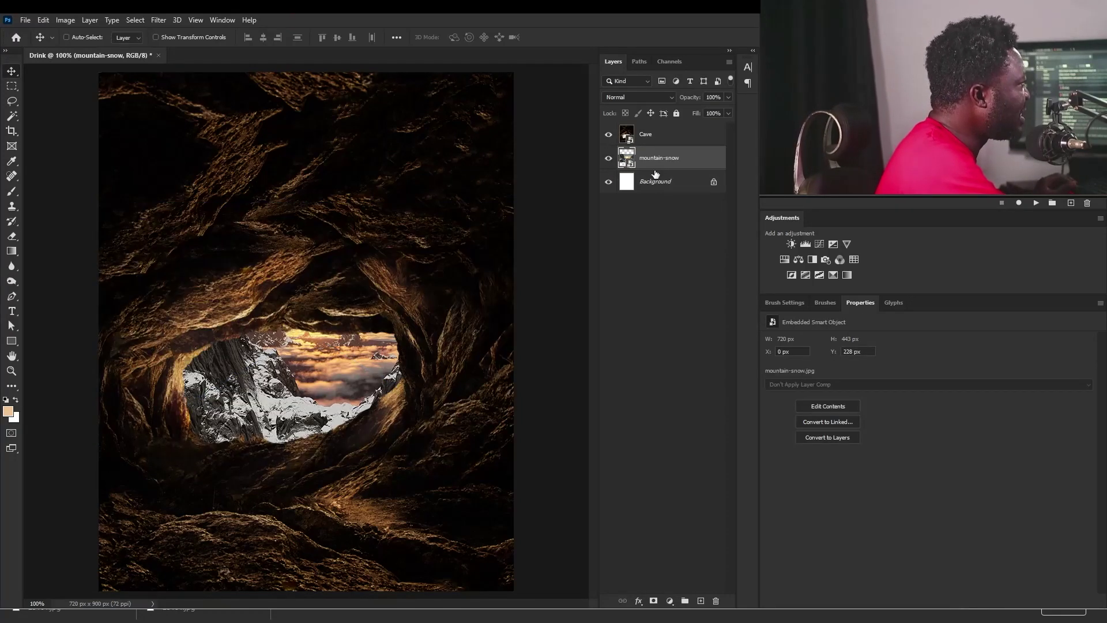
# Reposition the mountain-snow layer behind the cave opening and enlarge it to about 980 x 603 px
pyautogui.moveTo(399, 323); pyautogui.dragTo(341, 380)
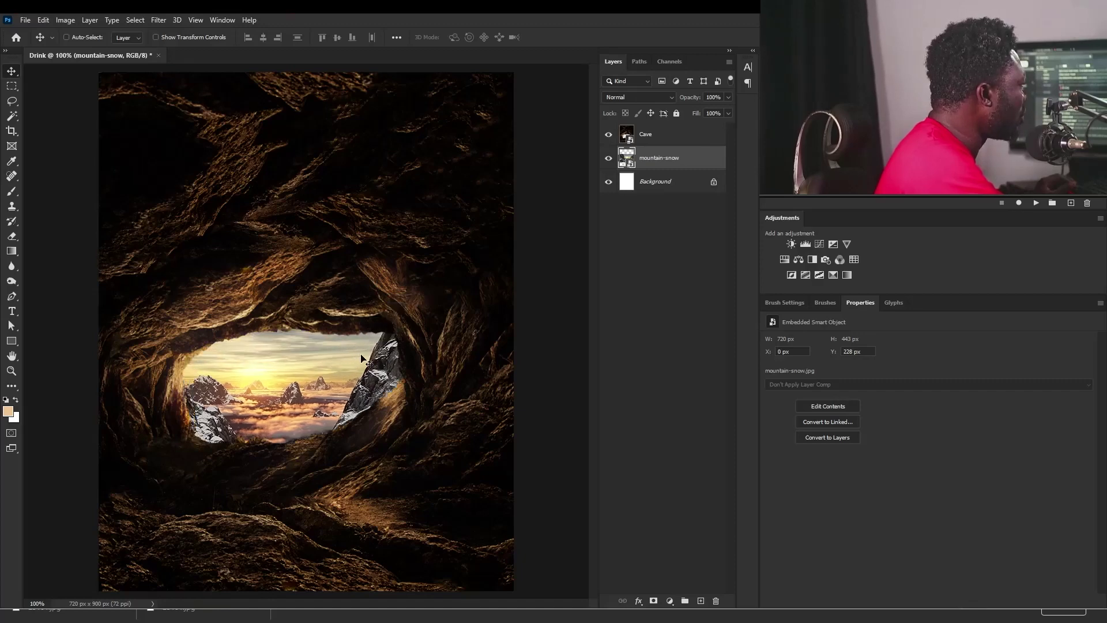
pyautogui.hotkey('ctrl', 't')
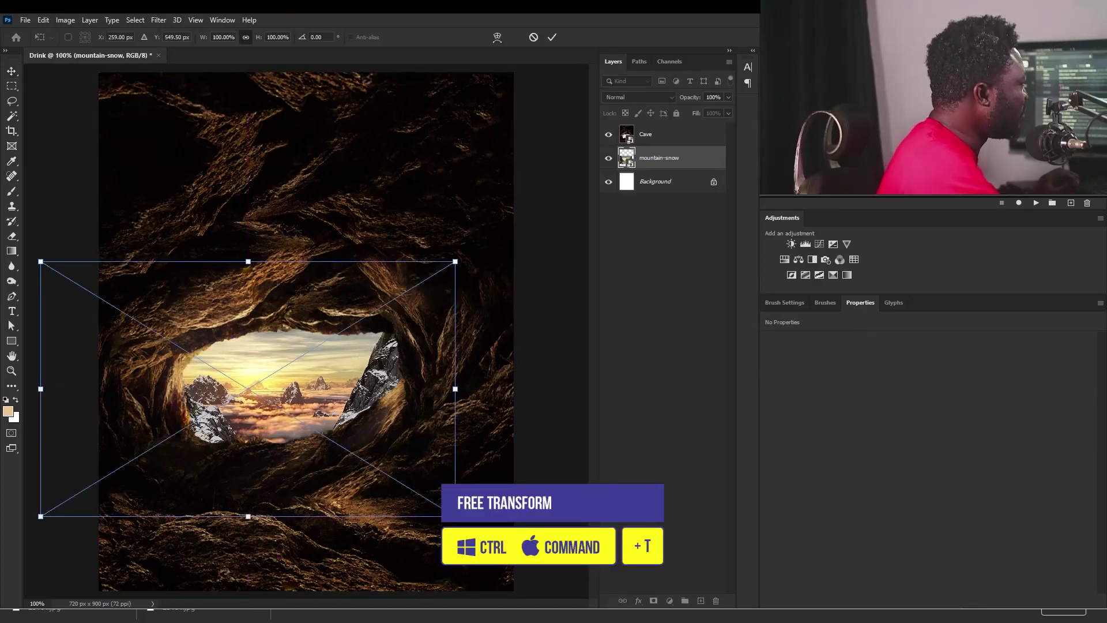
pyautogui.moveTo(455, 516); pyautogui.dragTo(484, 530)
pyautogui.press('Return')
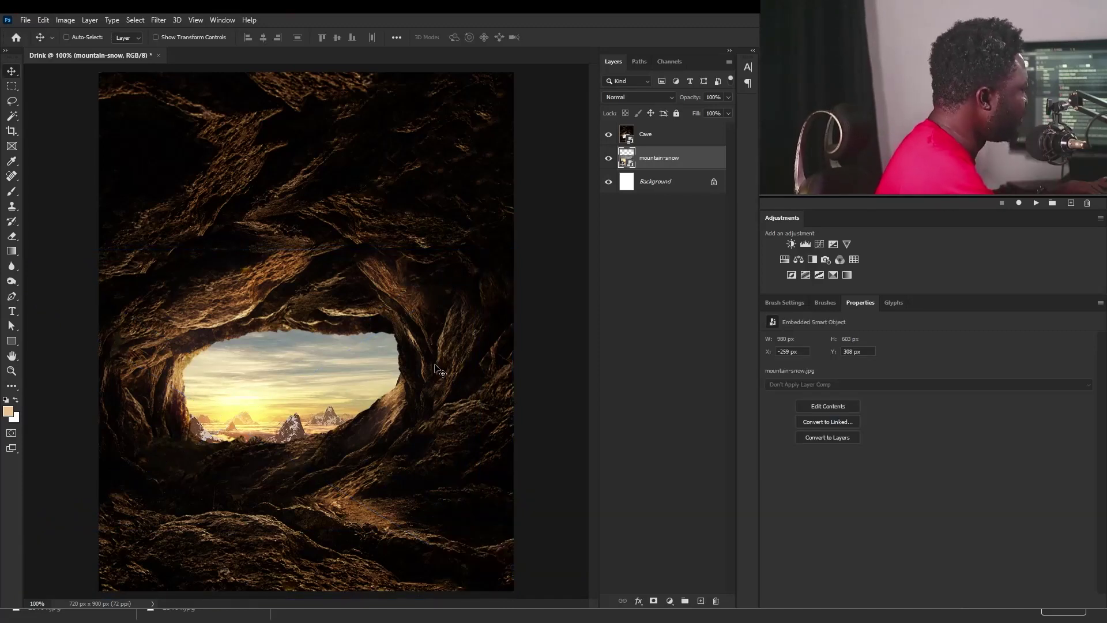
# Place the Rock_ image above the Cave layer as a foreground along the canvas's lower part
pyautogui.click(652, 136)
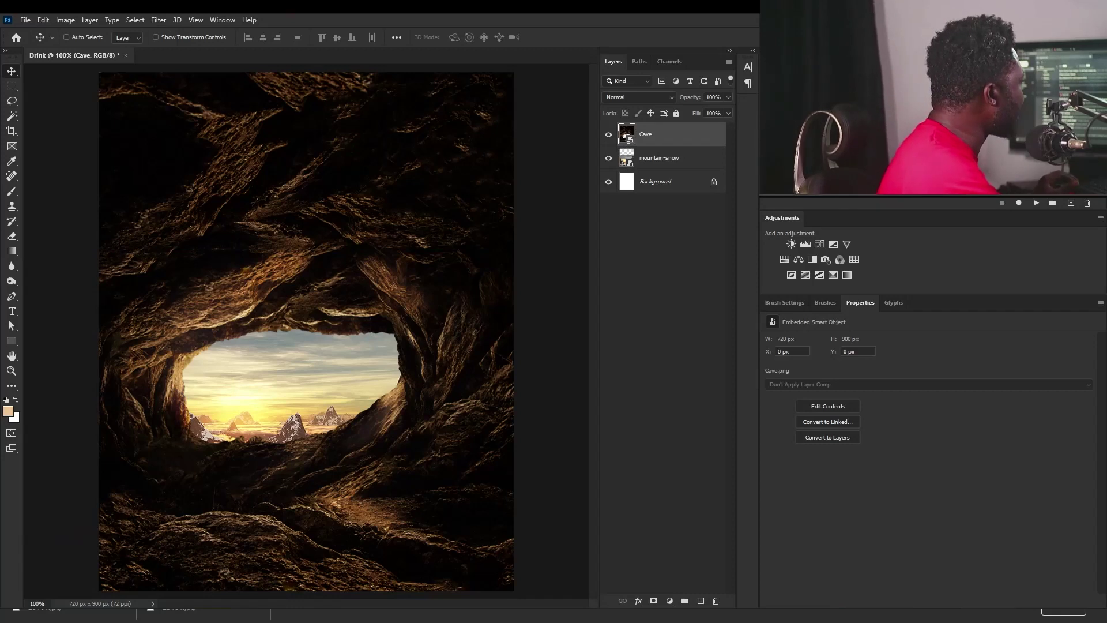
pyautogui.moveTo(305, 393); pyautogui.dragTo(305, 393)
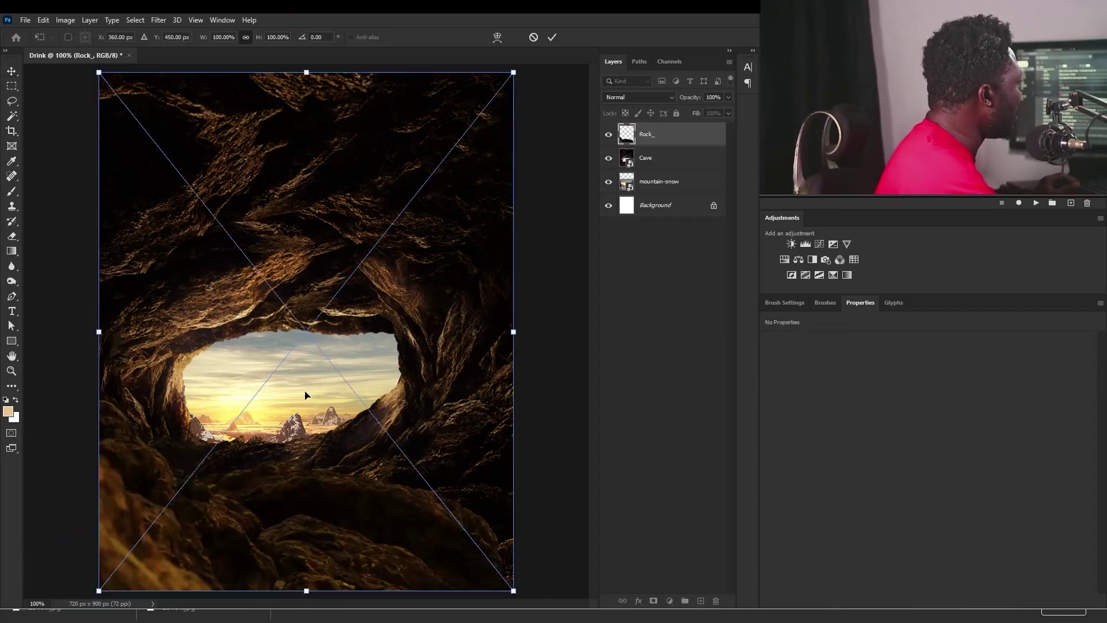
pyautogui.press('Return')
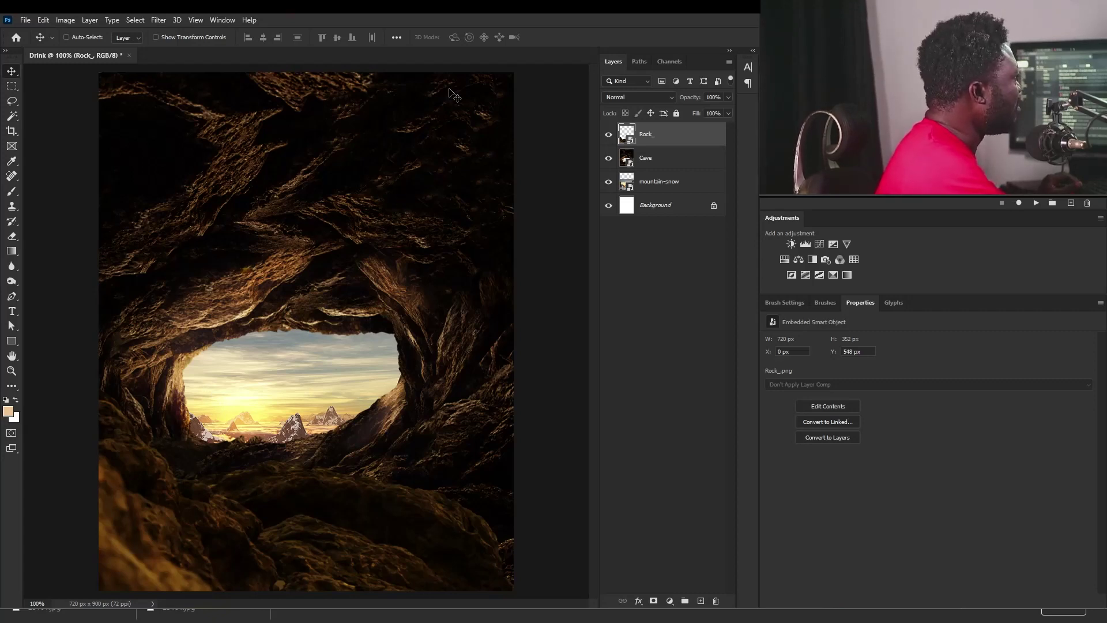
# Add a Hue/Saturation adjustment above all layers and set its saturation to -36
pyautogui.click(679, 158)
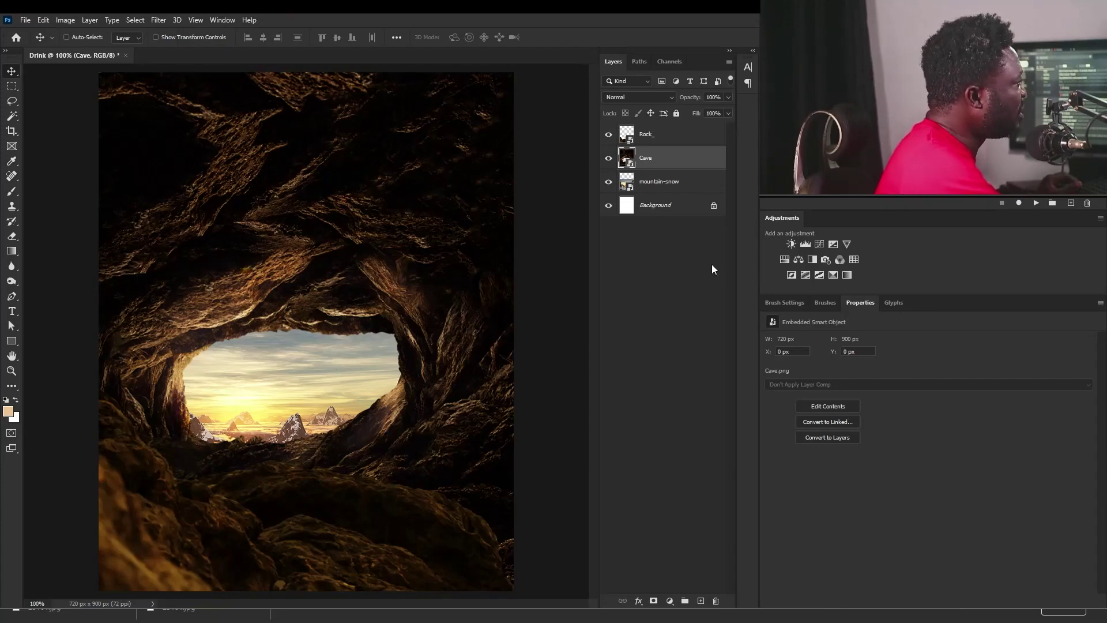
pyautogui.click(785, 260)
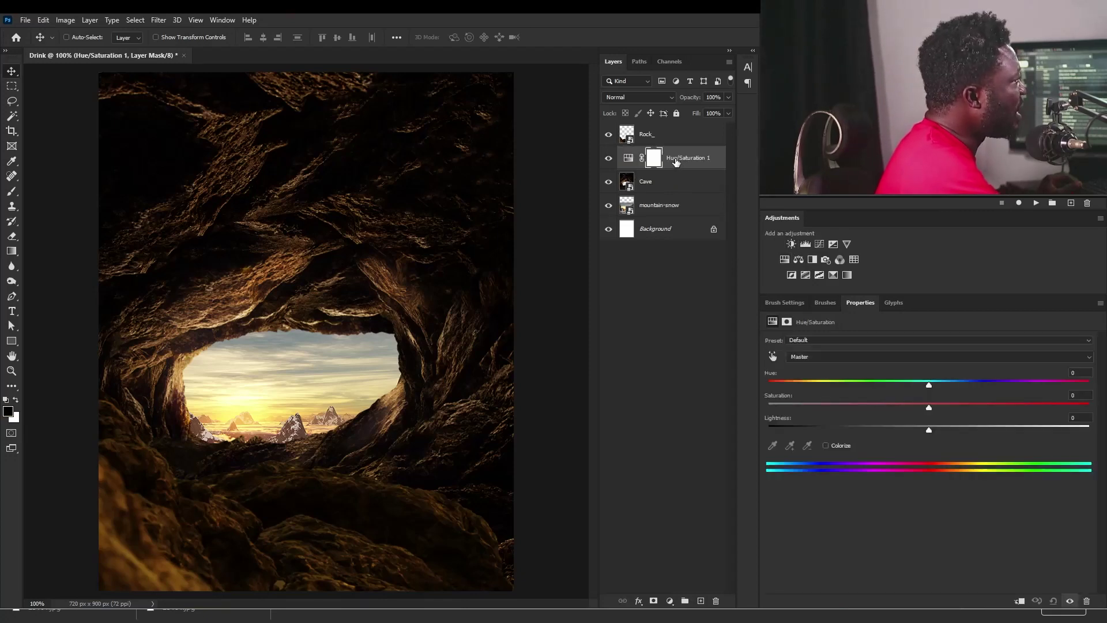
pyautogui.moveTo(676, 161); pyautogui.dragTo(672, 131)
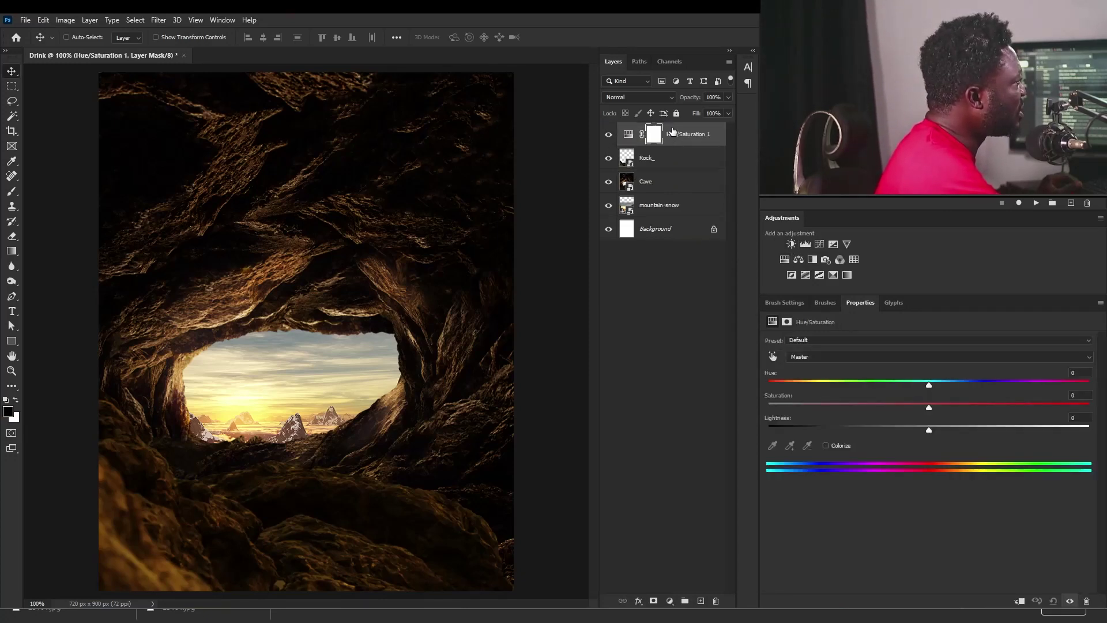
pyautogui.moveTo(929, 406); pyautogui.dragTo(871, 407)
pyautogui.hotkey('ctrl', '2')
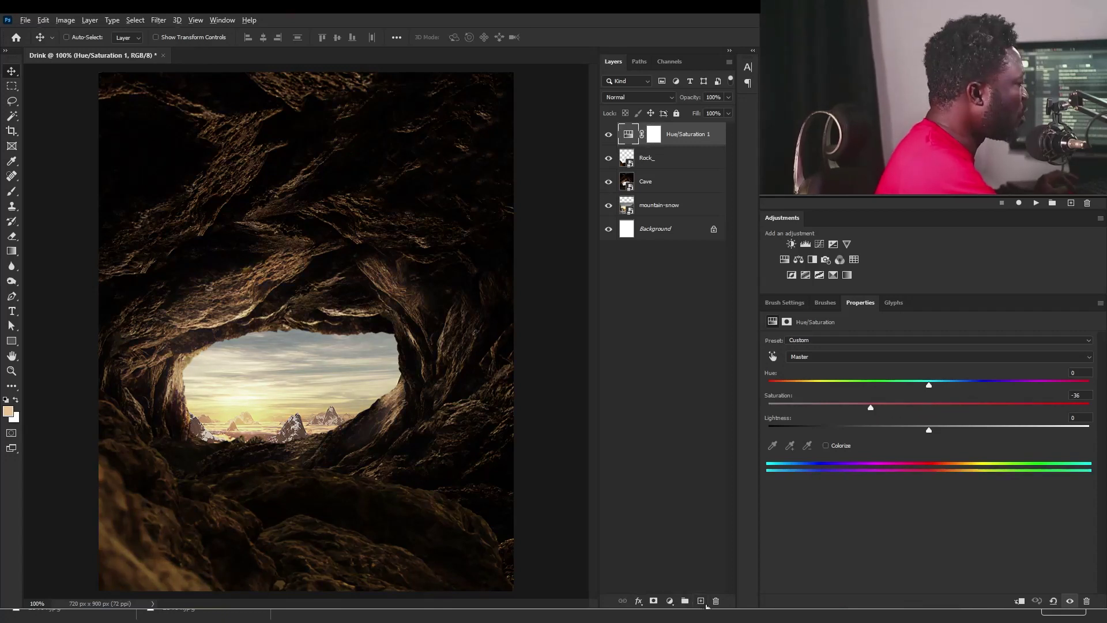
# Create a new layer named Black above the Hue/Saturation adjustment
pyautogui.keyDown('alt'); pyautogui.click(701, 601); pyautogui.keyUp('alt')
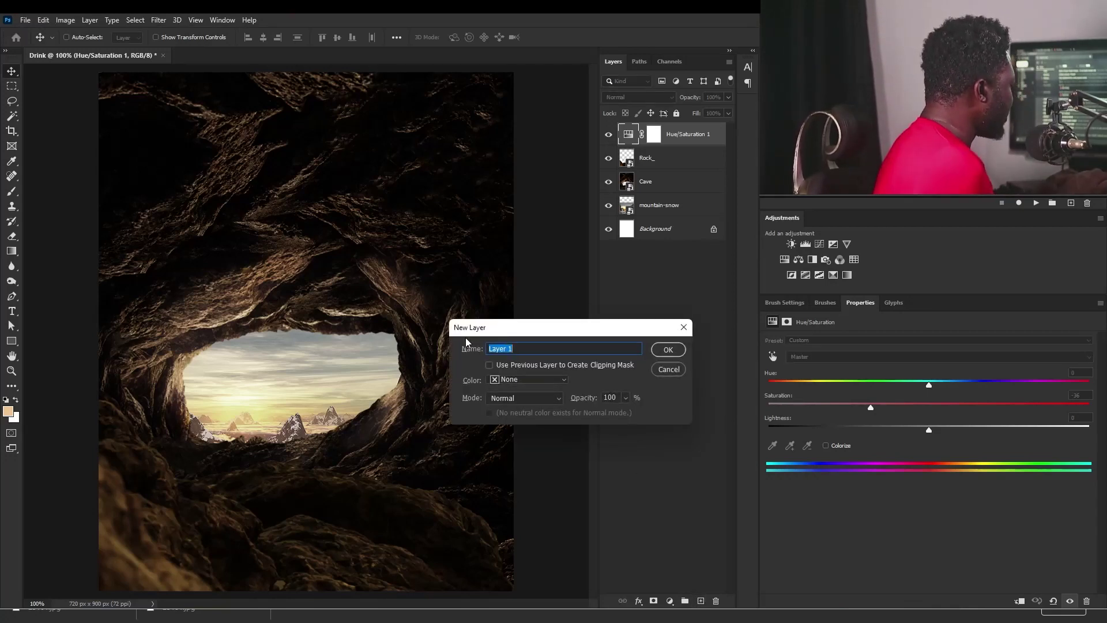
pyautogui.write('Black')
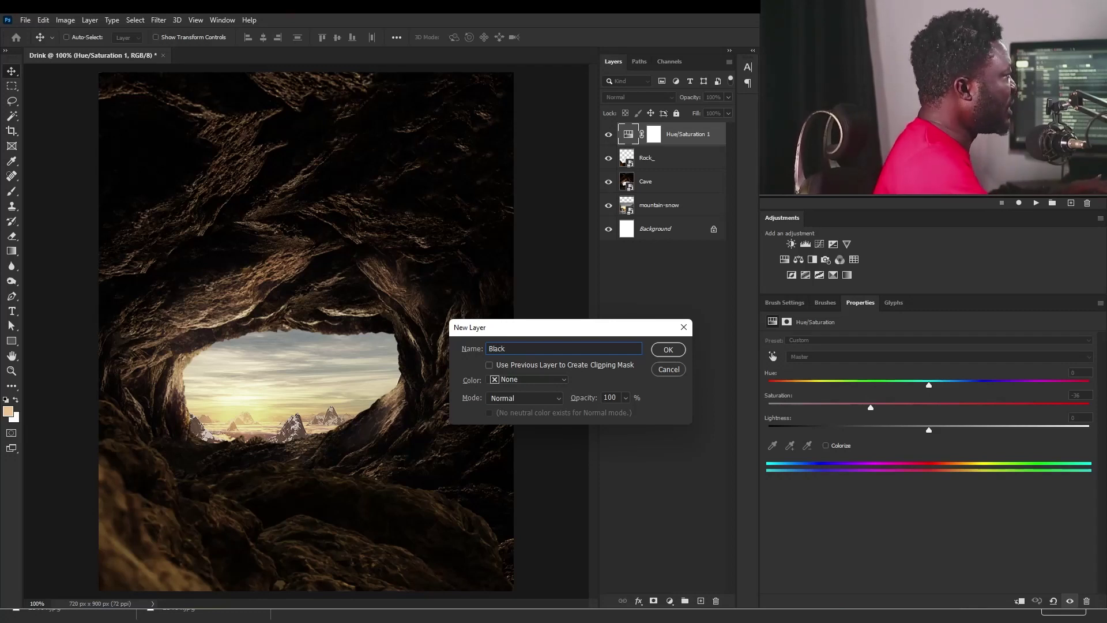
pyautogui.click(674, 349)
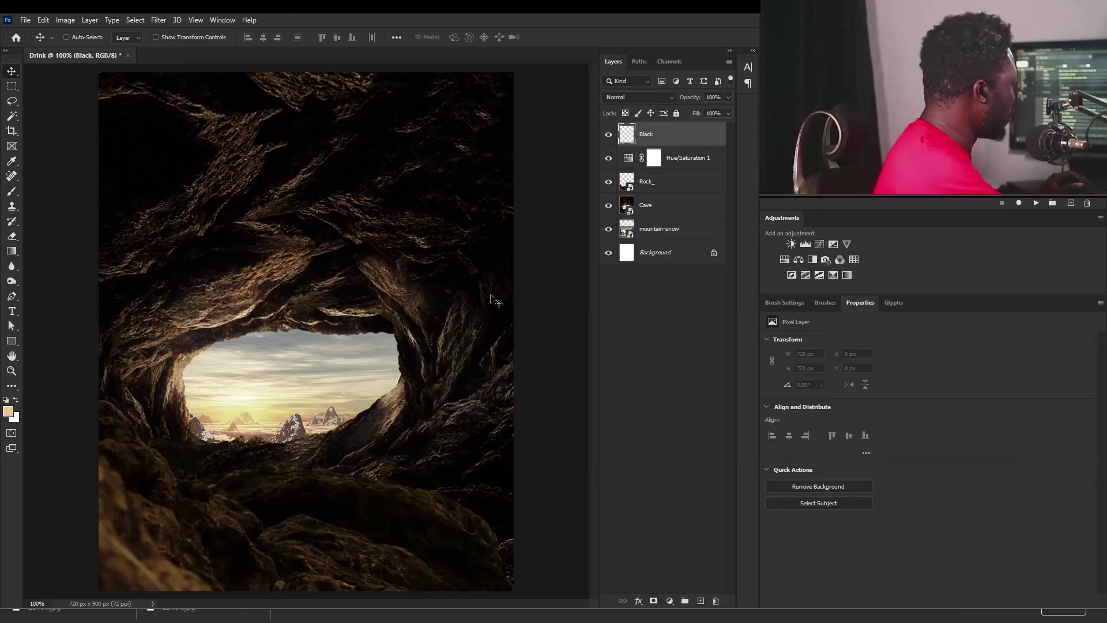
# Sample black from the cave and darken its ceiling on the Black layer with a soft 600 px brush at 30% flow
pyautogui.press('b')
pyautogui.hotkey('ctrl', '-')
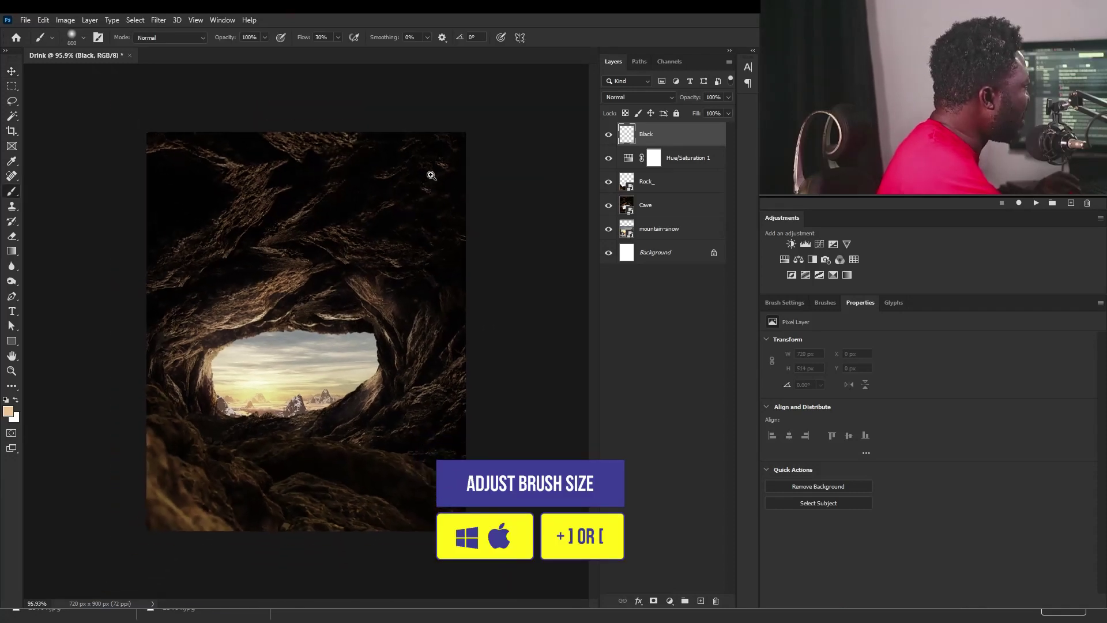
pyautogui.moveTo(428, 176); pyautogui.dragTo(432, 178)
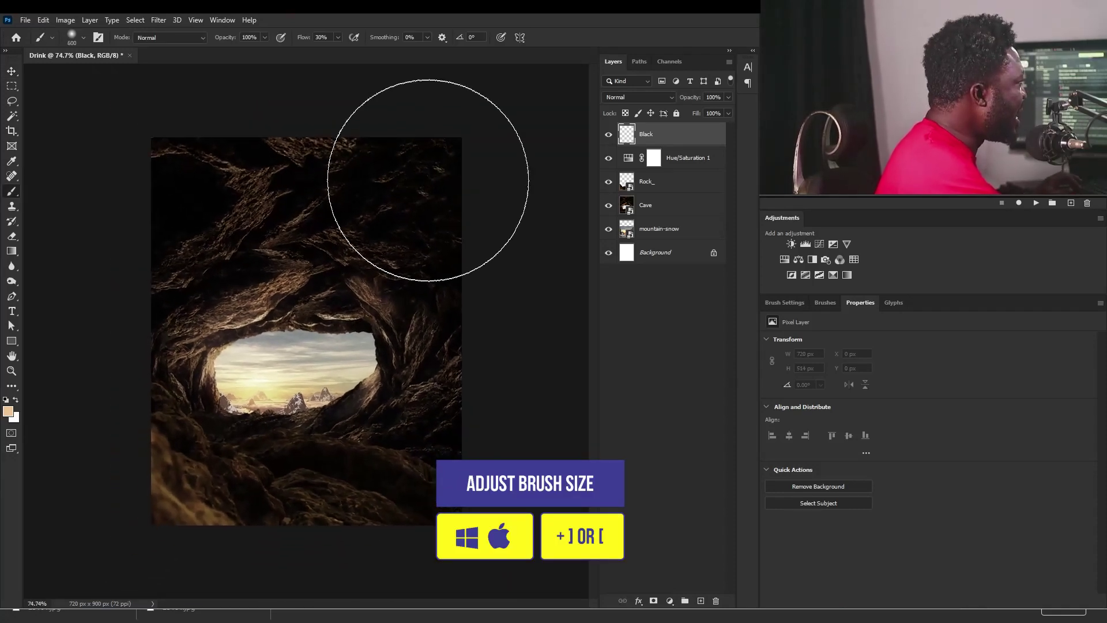
pyautogui.keyDown('alt'); pyautogui.click(372, 172); pyautogui.keyUp('alt')
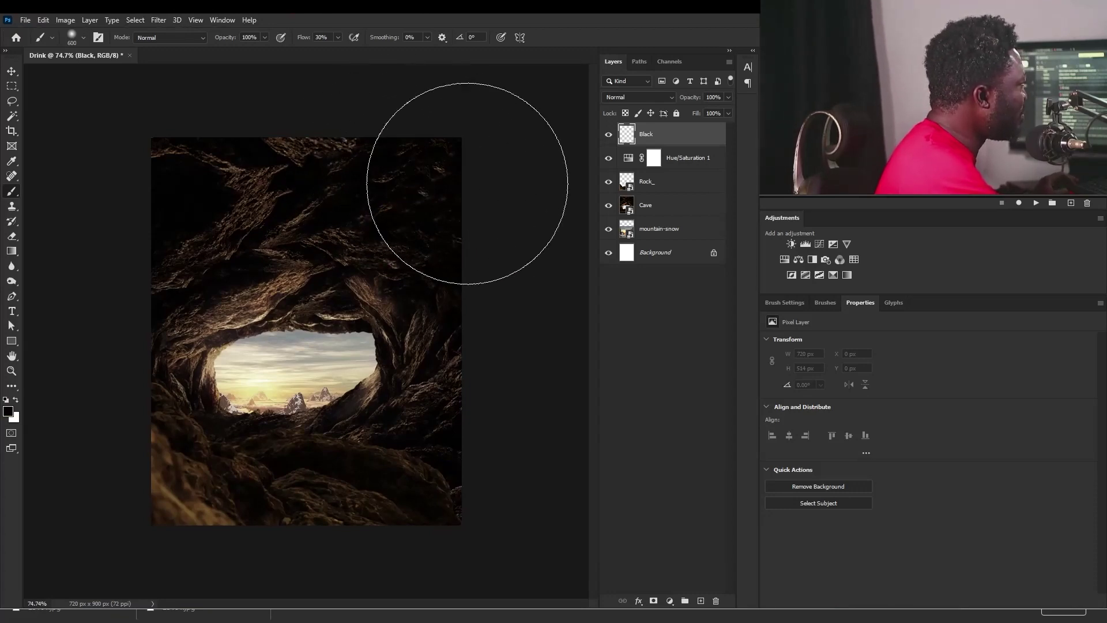
pyautogui.moveTo(467, 198)
pyautogui.mouseDown()
pyautogui.moveTo(240, 172)
pyautogui.moveTo(88, 181)
pyautogui.moveTo(244, 138)
pyautogui.moveTo(361, 129)
pyautogui.moveTo(521, 157)
pyautogui.moveTo(232, 188)
pyautogui.moveTo(139, 206)
pyautogui.moveTo(110, 229)
pyautogui.moveTo(188, 158)
pyautogui.moveTo(516, 149)
pyautogui.mouseUp()
pyautogui.scroll(2, 252, 192)
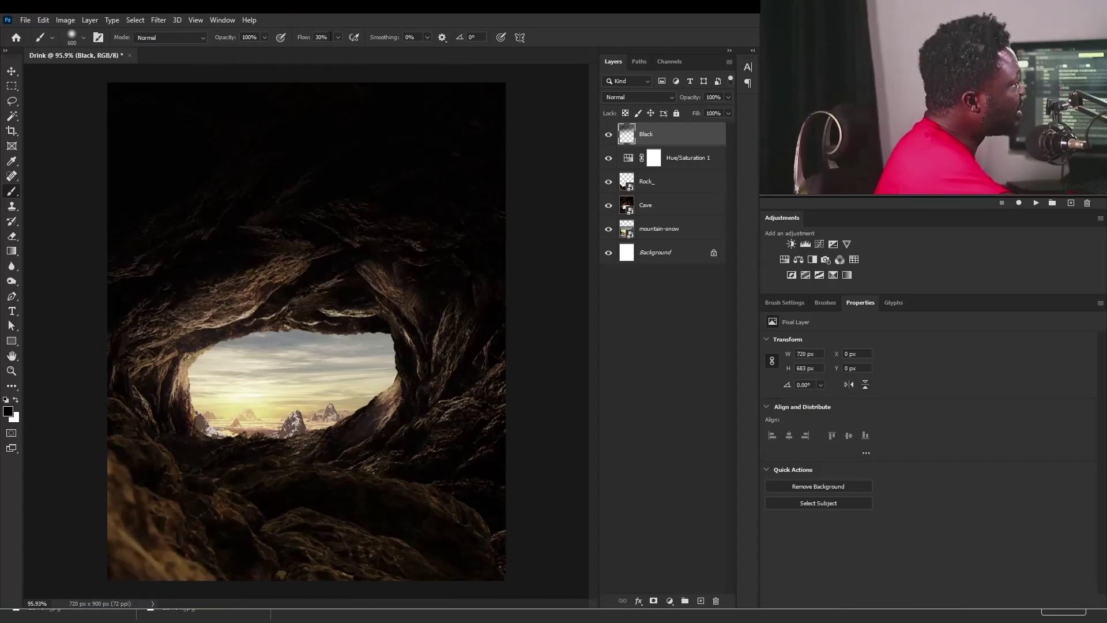
# Darken the cave's side edges and lower-right corner on the Black layer, keeping the brush flow at 30%
pyautogui.click(306, 38)
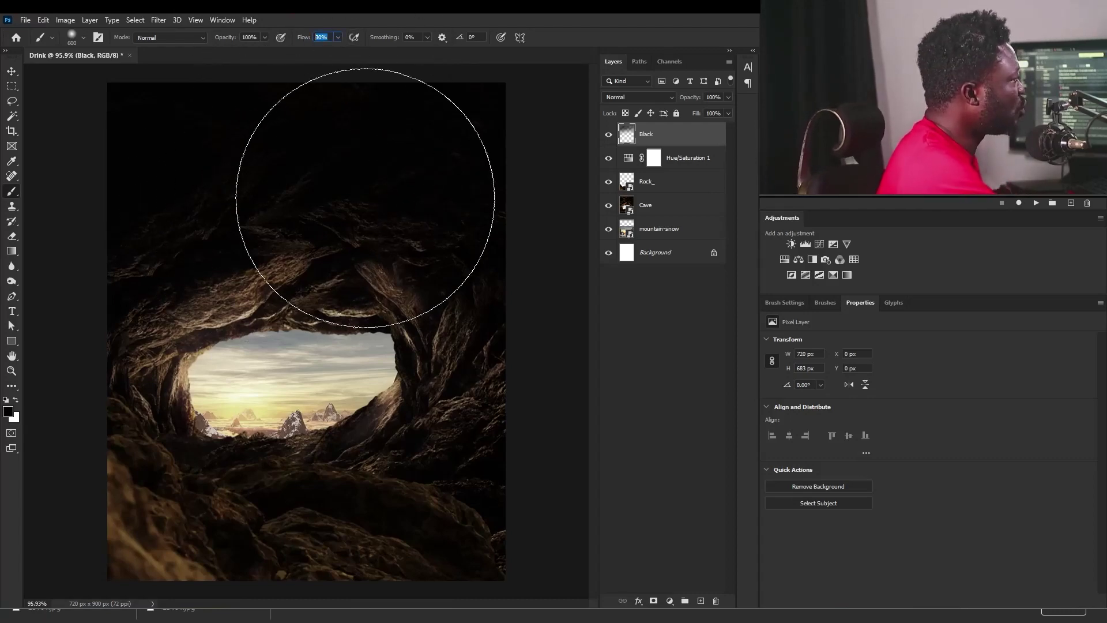
pyautogui.scroll(-1, 318, 279)
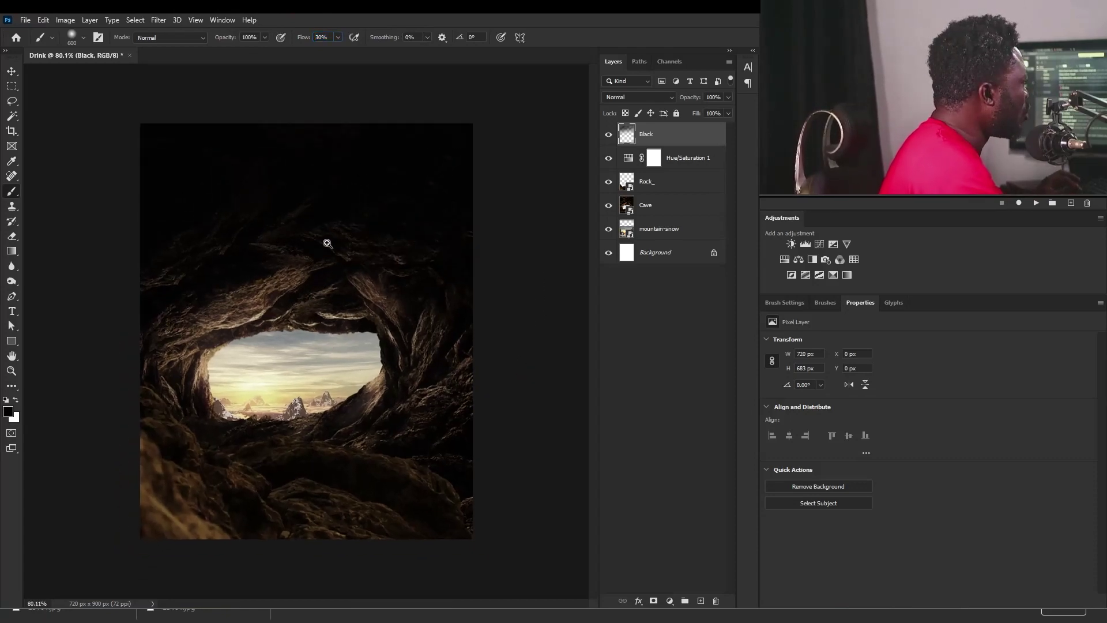
pyautogui.scroll(-1, 127, 205)
pyautogui.scroll(1, 128, 205)
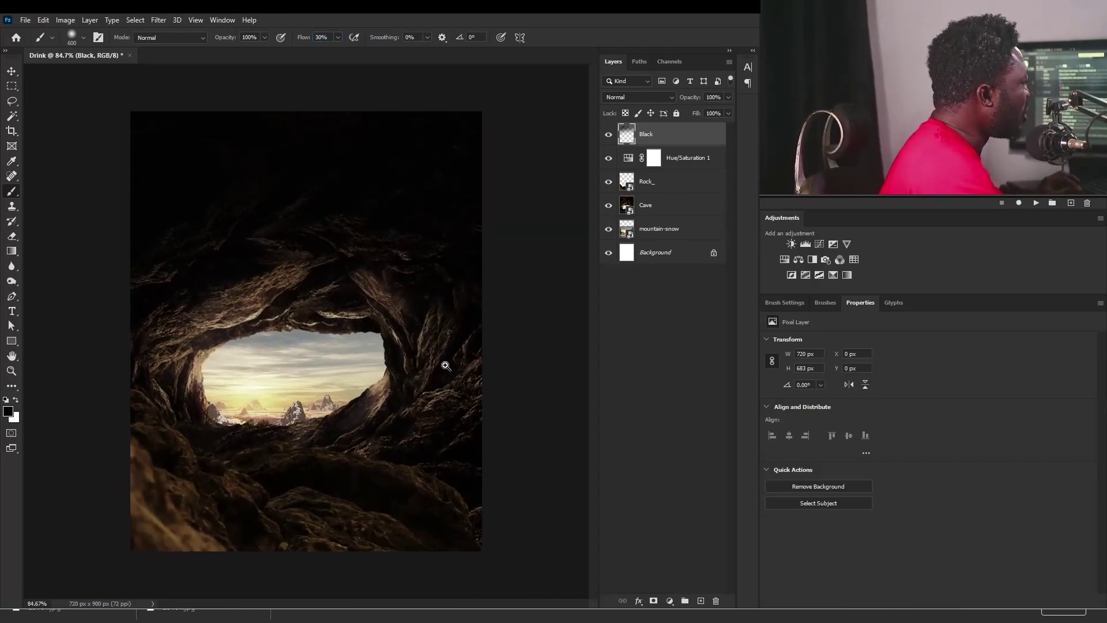
pyautogui.scroll(-2, 497, 421)
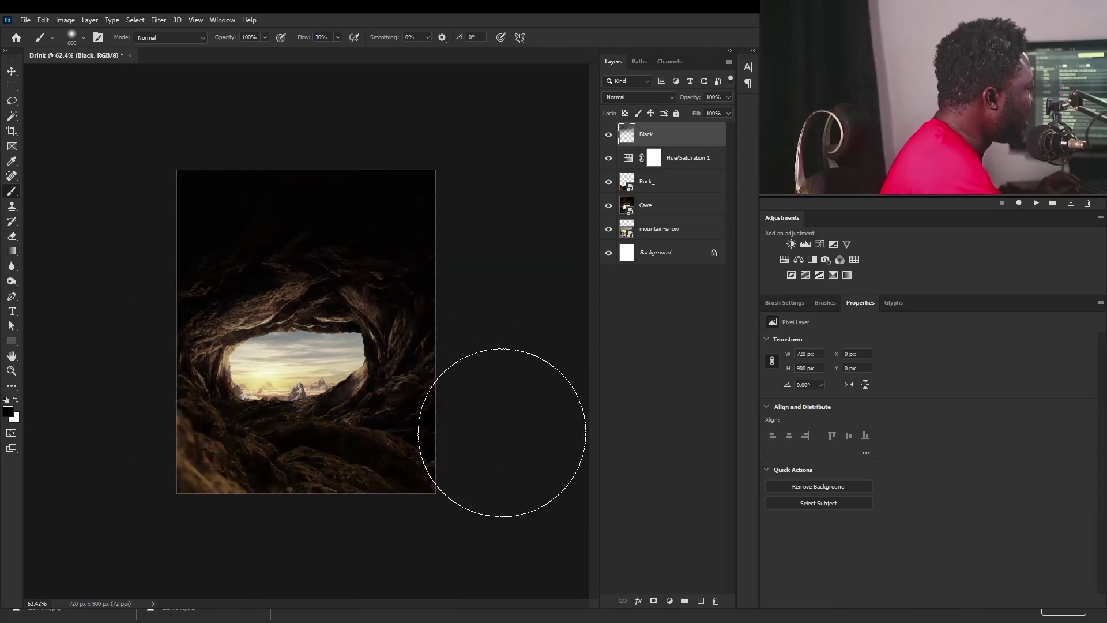
pyautogui.scroll(1, 223, 425)
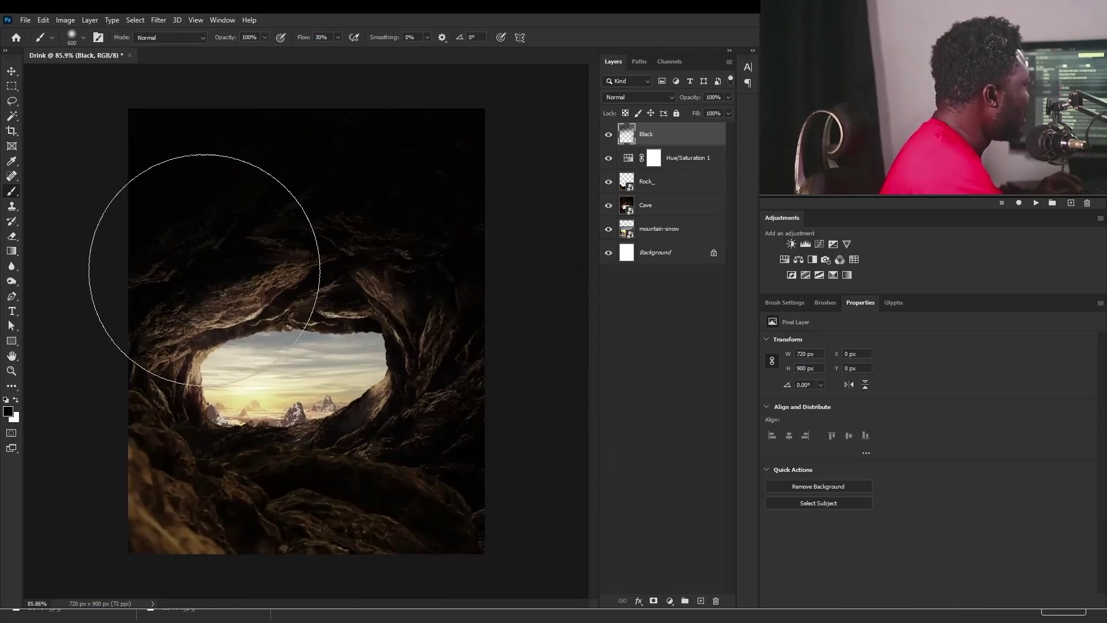
pyautogui.scroll(-1, 202, 240)
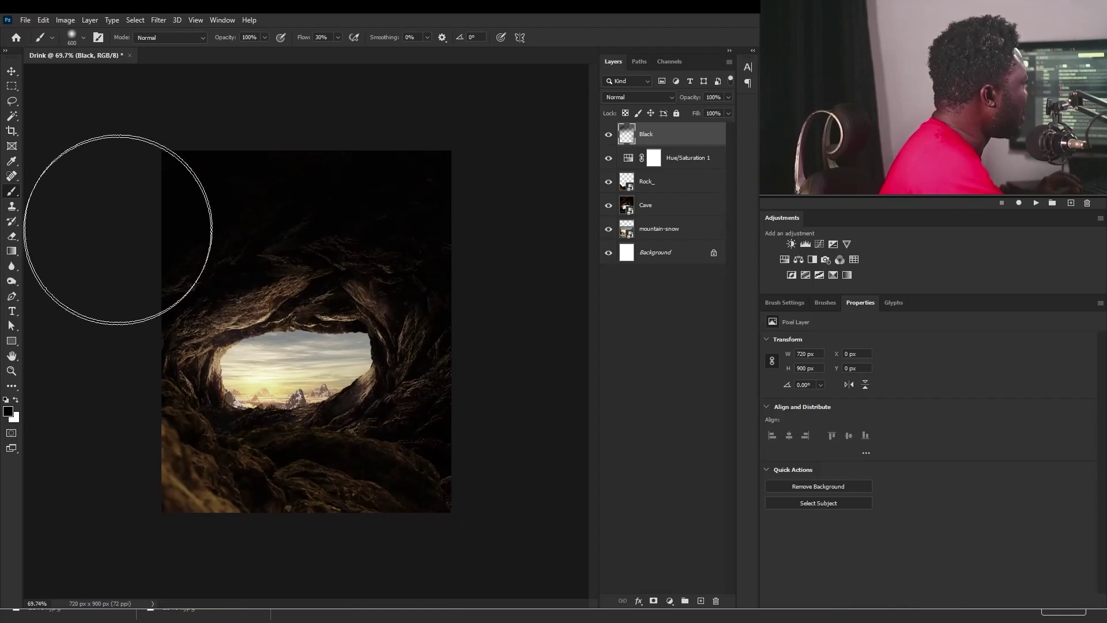
pyautogui.scroll(2, 116, 292)
pyautogui.click(249, 366)
# Place the Rock_1 image over the cave floor and move its layer directly beneath the Rock_ layer
pyautogui.press('v')
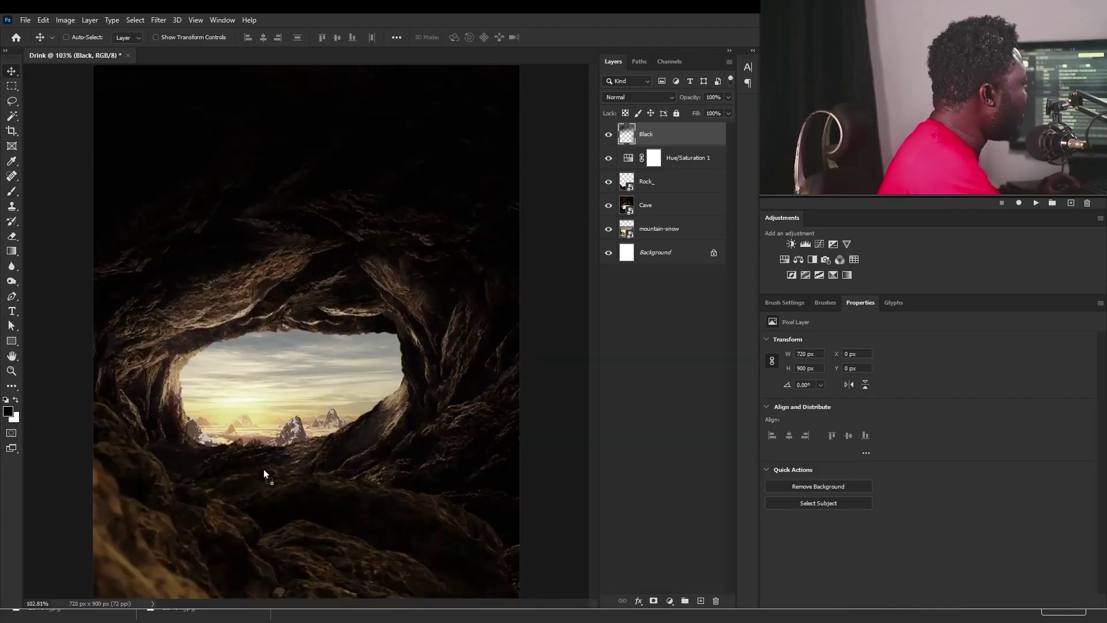
pyautogui.hotkey('ctrl', 'v')
pyautogui.moveTo(327, 540); pyautogui.dragTo(327, 502)
pyautogui.press('Return')
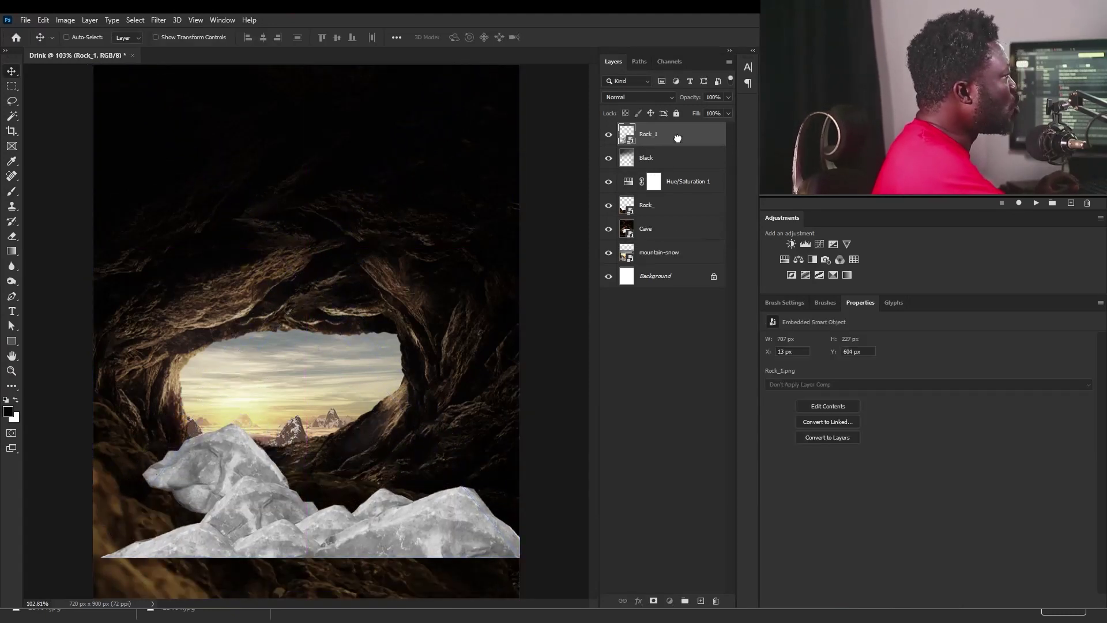
pyautogui.moveTo(678, 138); pyautogui.dragTo(662, 218)
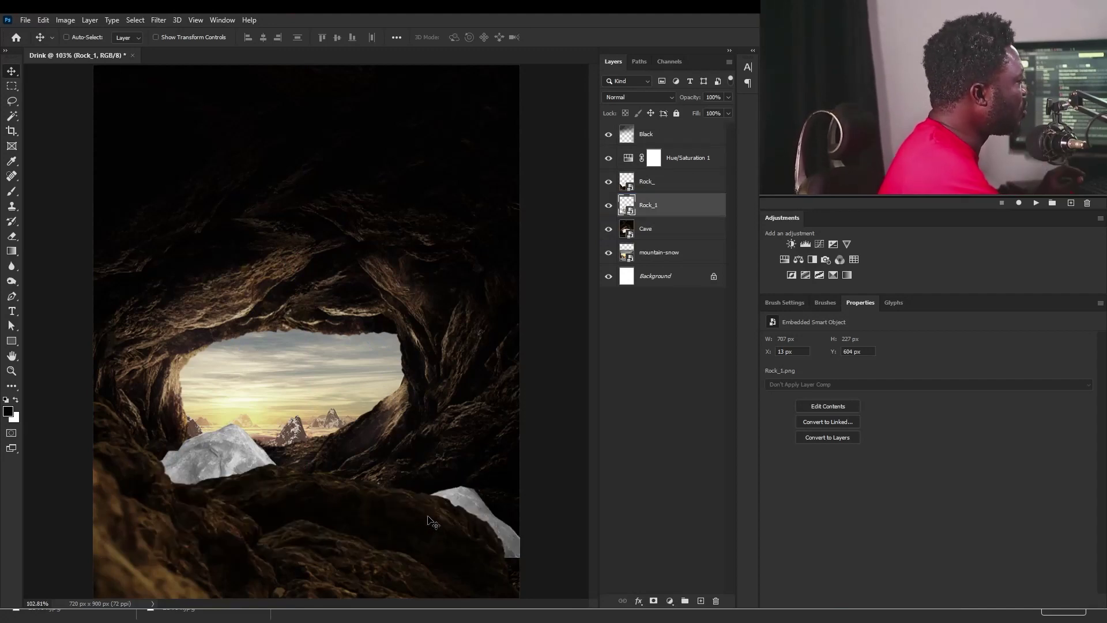
# Lower the Rock_ foreground to about Y 669 px and shift the Rock_1 rocks down and left behind it
pyautogui.click(661, 182)
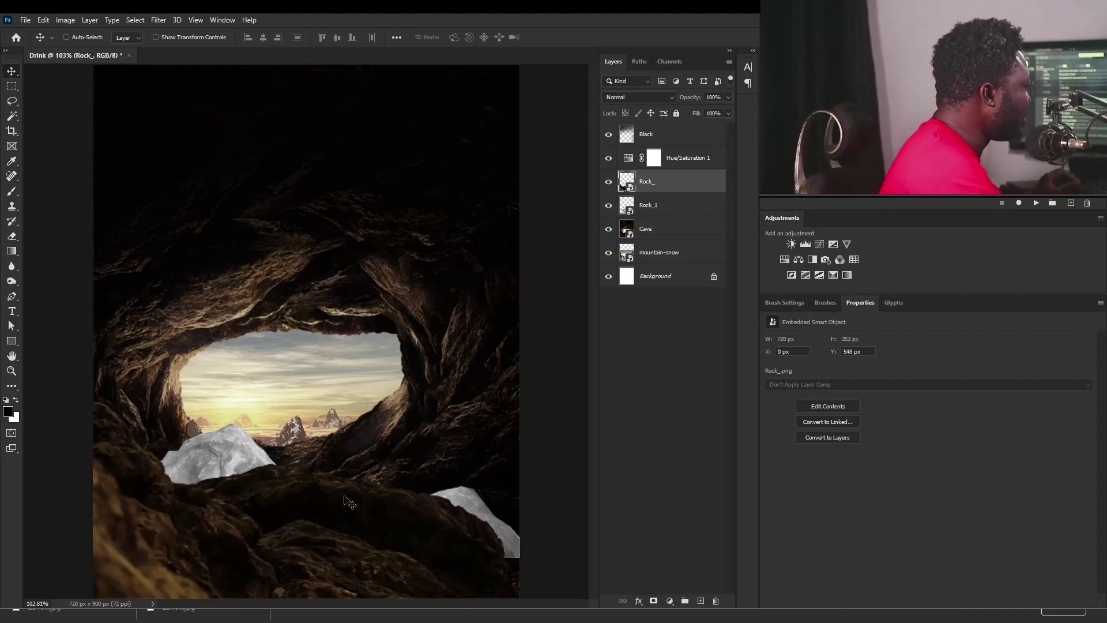
pyautogui.moveTo(346, 500); pyautogui.dragTo(349, 542)
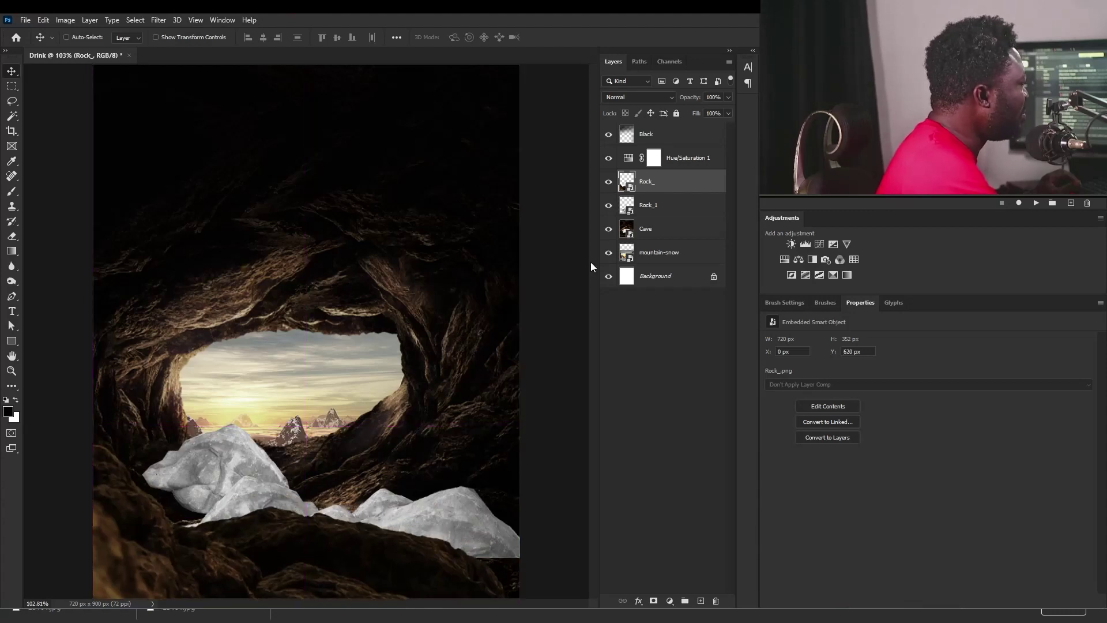
pyautogui.click(642, 202)
pyautogui.moveTo(376, 450); pyautogui.dragTo(285, 484)
pyautogui.click(657, 183)
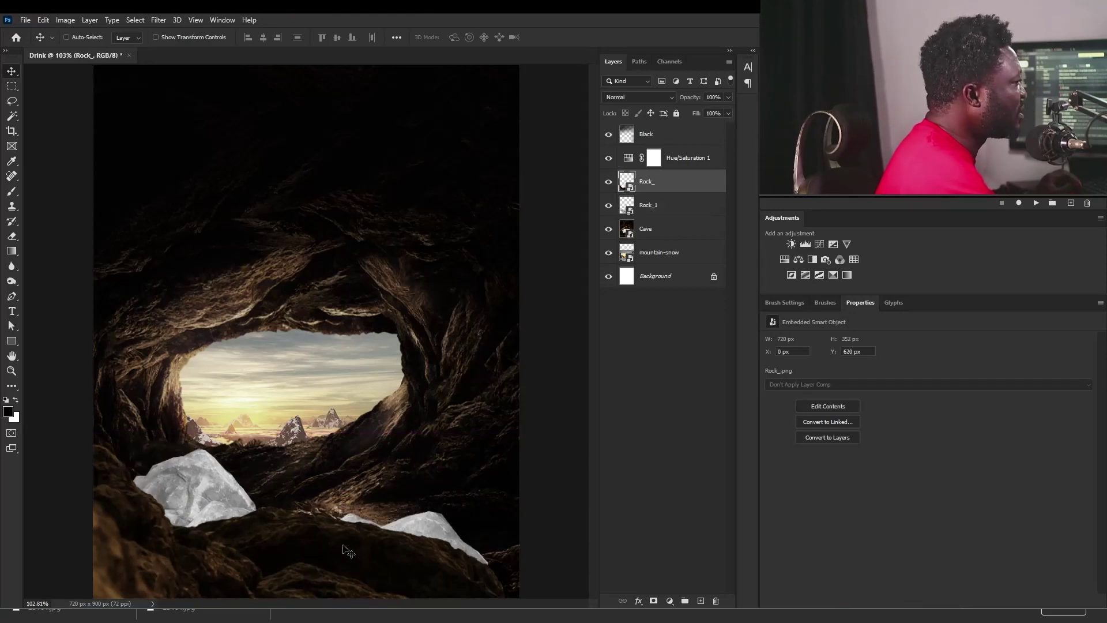
pyautogui.moveTo(343, 546); pyautogui.dragTo(344, 574)
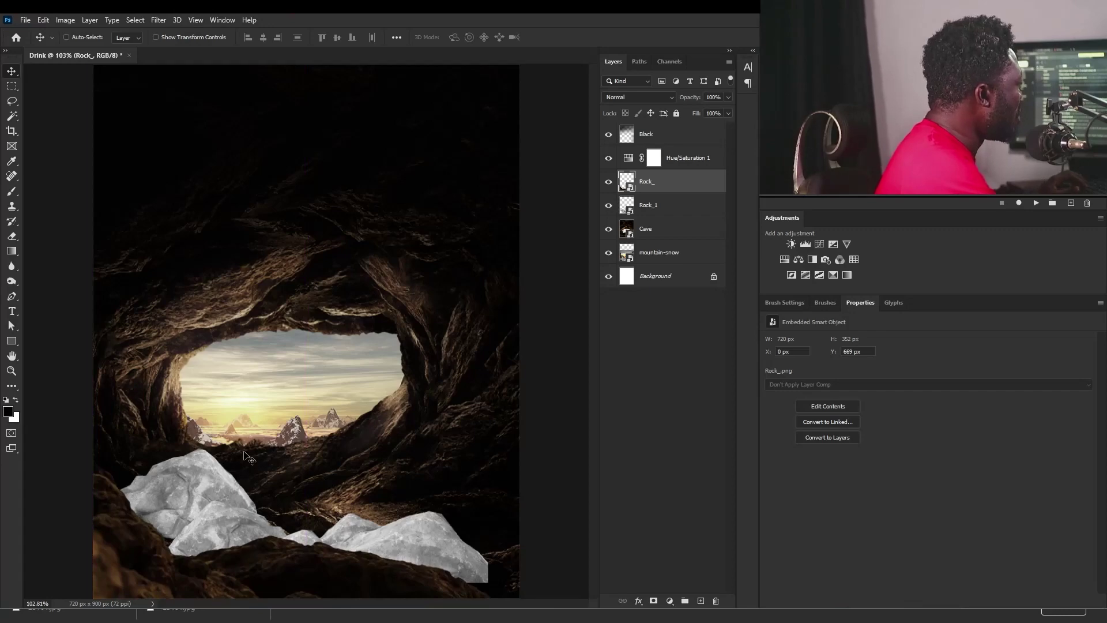
# Raise the Rock_ foreground slightly to Y 663 px and rasterize the Rock_1 layer
pyautogui.moveTo(231, 567); pyautogui.dragTo(230, 563)
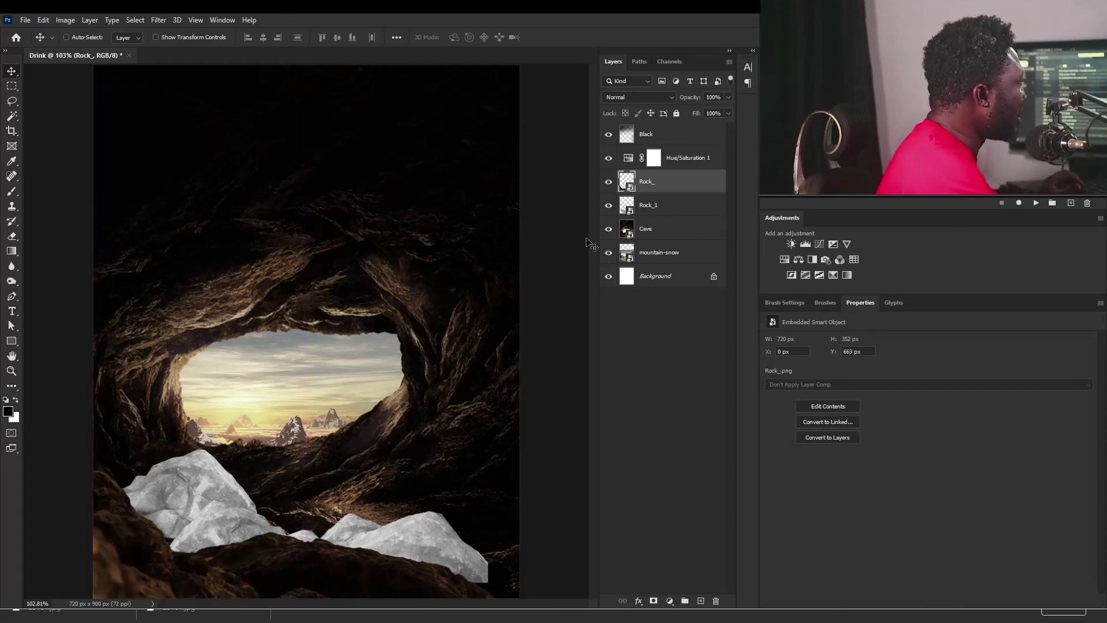
pyautogui.click(679, 159)
pyautogui.click(654, 210)
pyautogui.rightClick(654, 211)
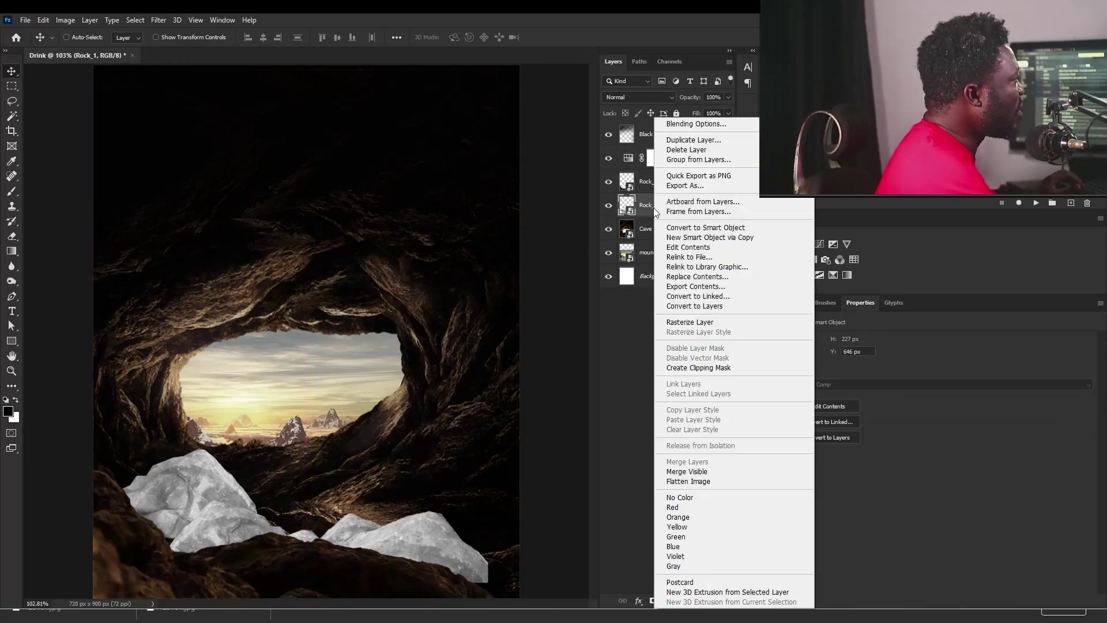
pyautogui.click(681, 323)
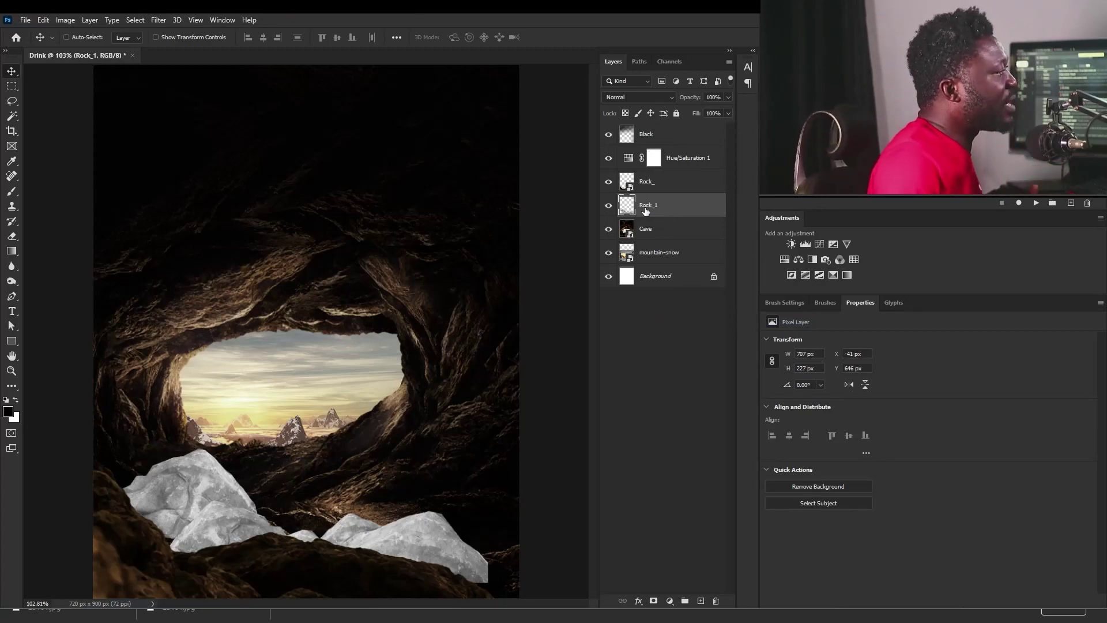
# Invert the colours of the Rock_1 layer and add a Levels adjustment clipped to it
pyautogui.press('ctrl')
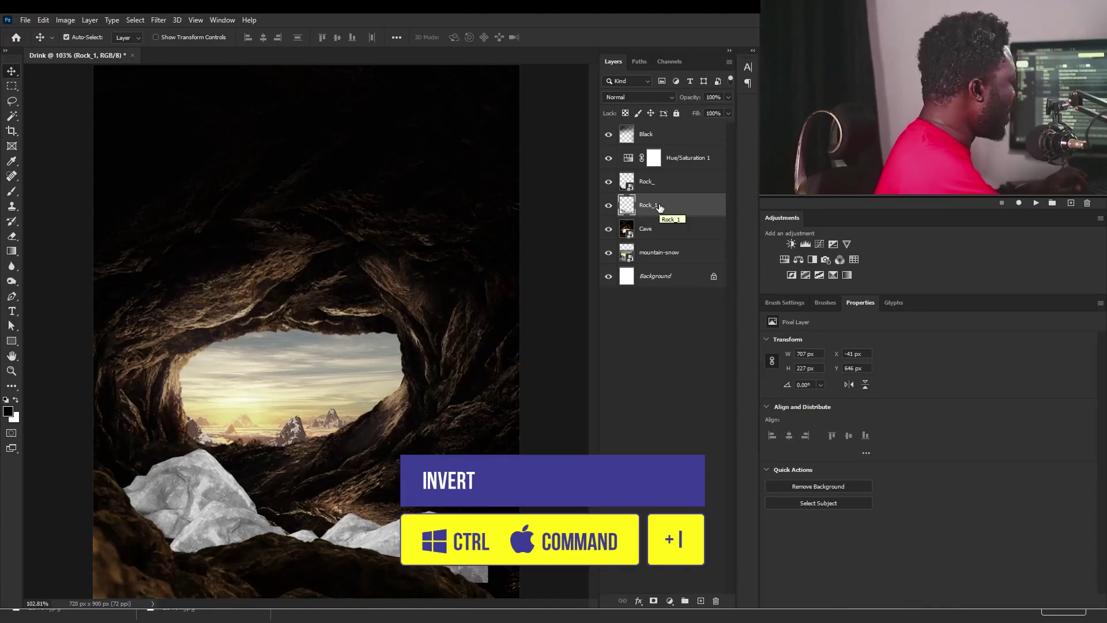
pyautogui.hotkey('ctrl', 'i')
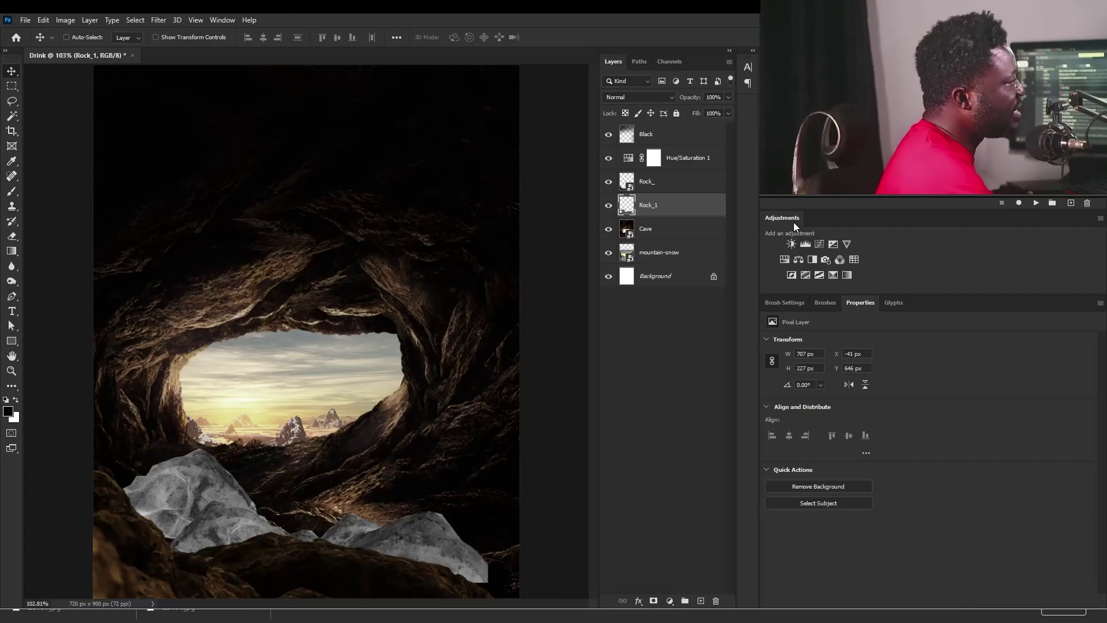
pyautogui.click(222, 20)
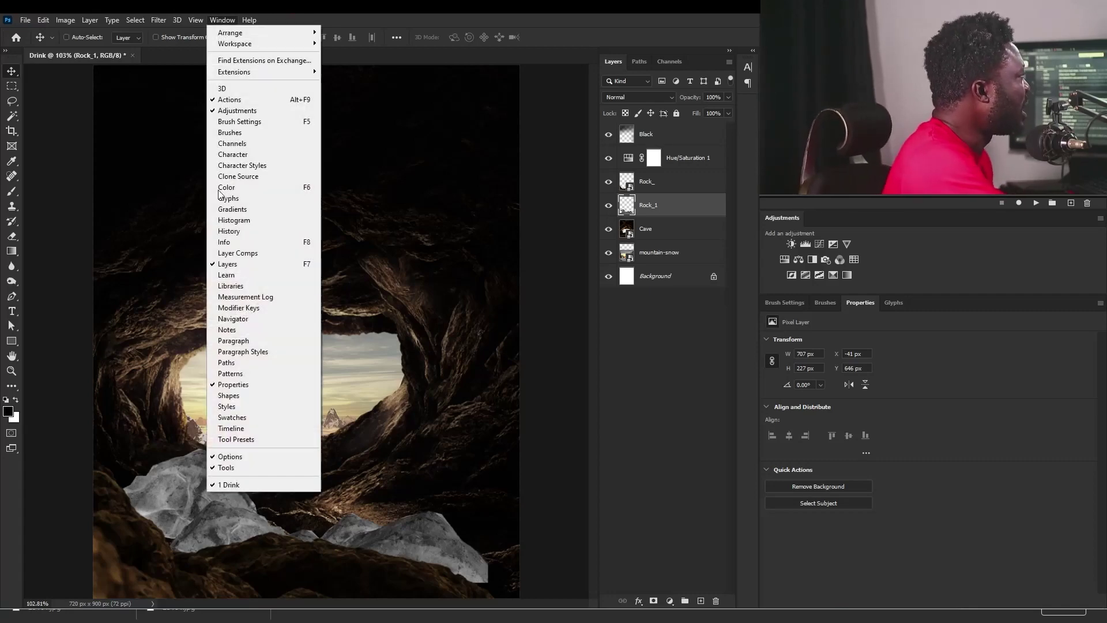
pyautogui.click(806, 244)
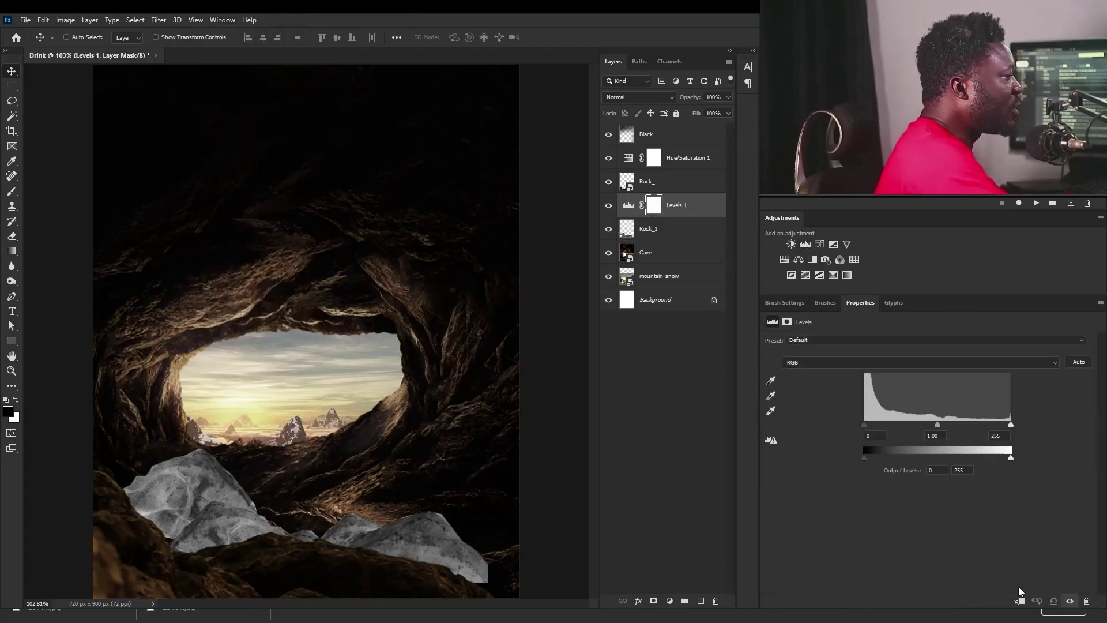
pyautogui.click(1019, 600)
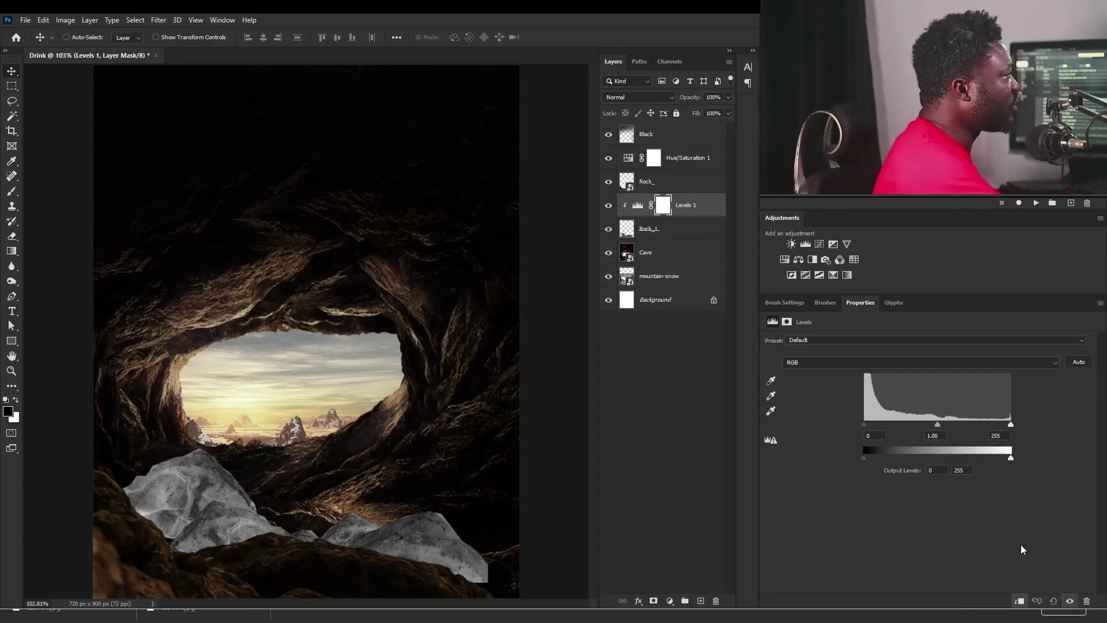
# Brighten the Rock_1 rocks in the clipped Levels with input values 28, 1.65 and 162 and output levels 61 to 254
pyautogui.moveTo(938, 424); pyautogui.dragTo(898, 427)
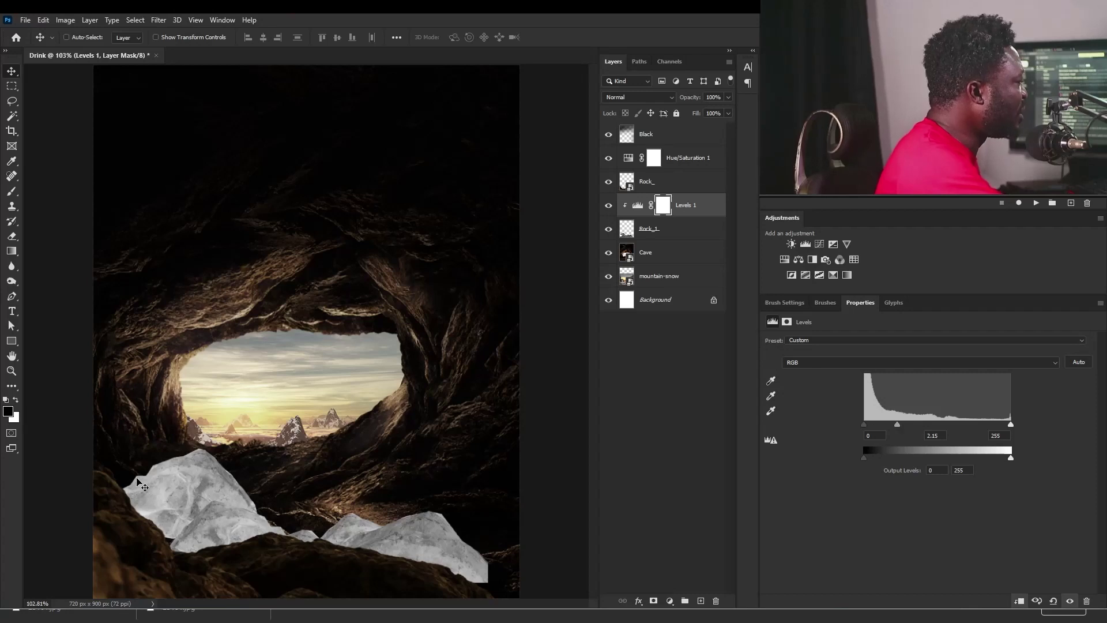
pyautogui.moveTo(1010, 424); pyautogui.dragTo(946, 424)
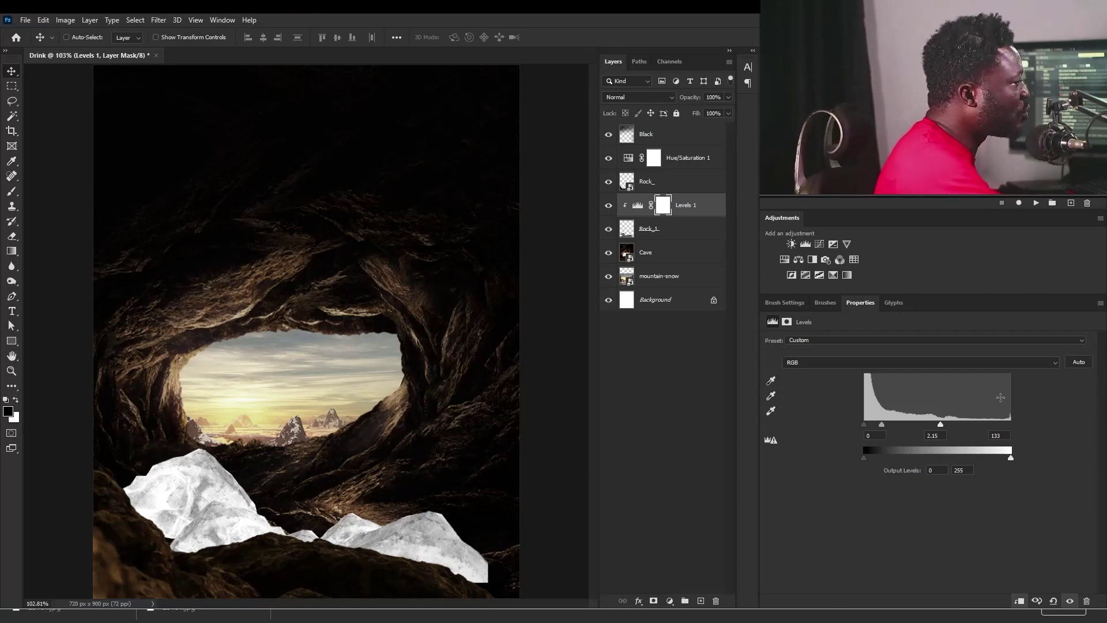
pyautogui.moveTo(863, 426); pyautogui.dragTo(877, 427)
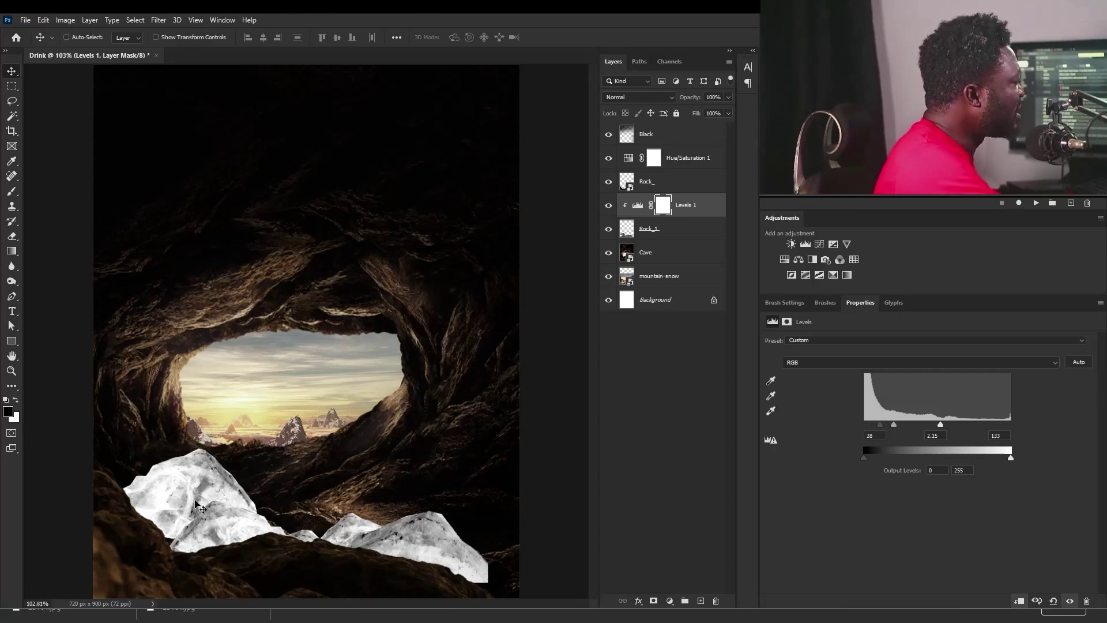
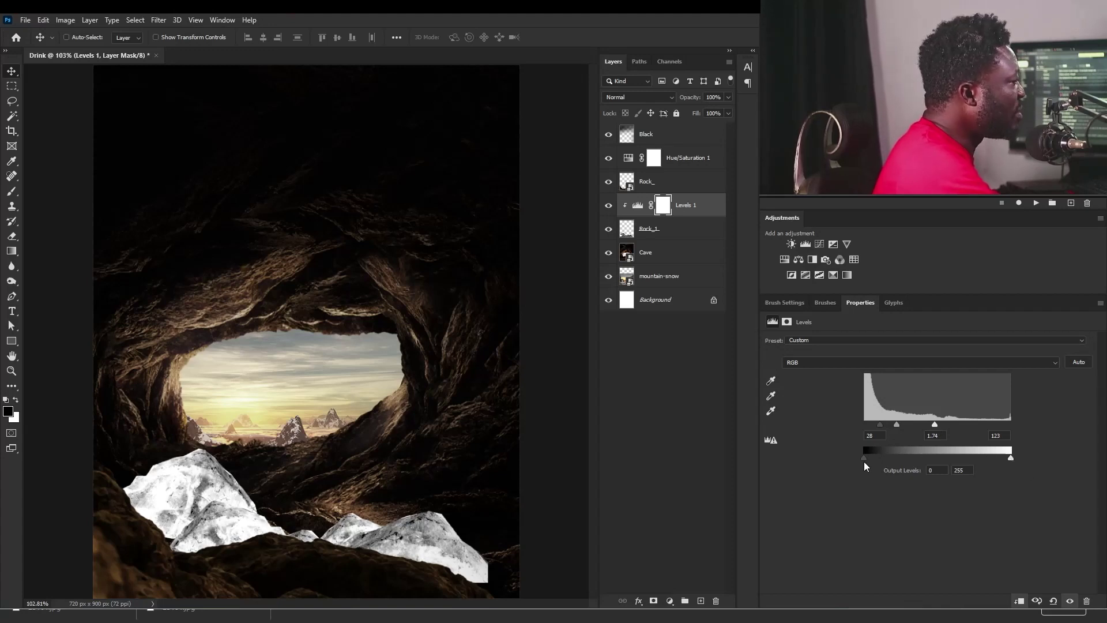
pyautogui.moveTo(864, 458); pyautogui.dragTo(901, 457)
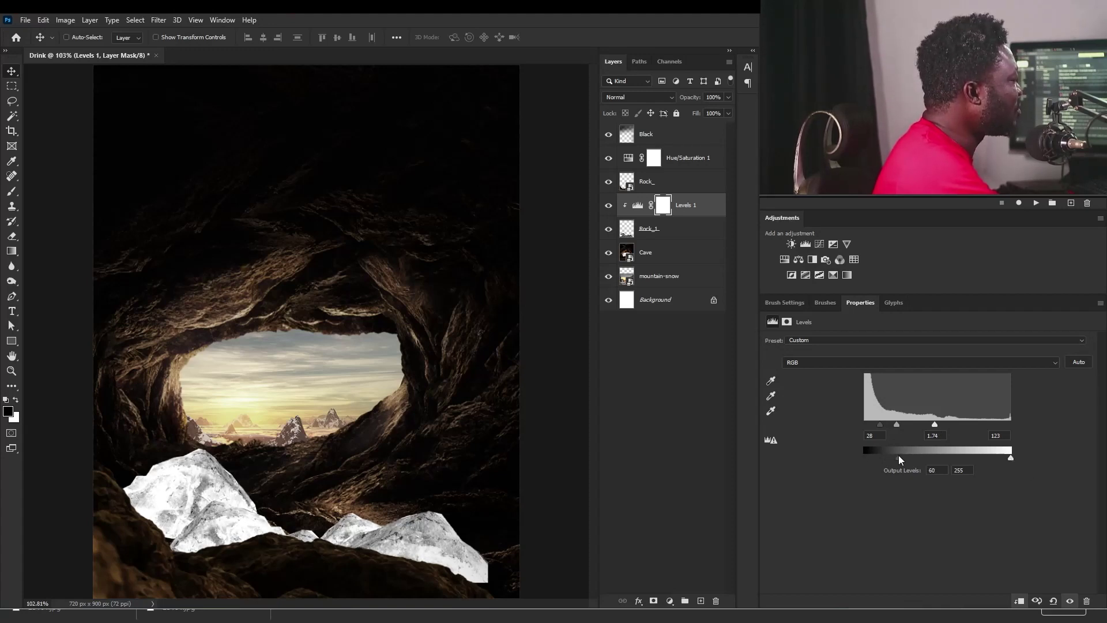
pyautogui.moveTo(1003, 458); pyautogui.dragTo(1000, 459)
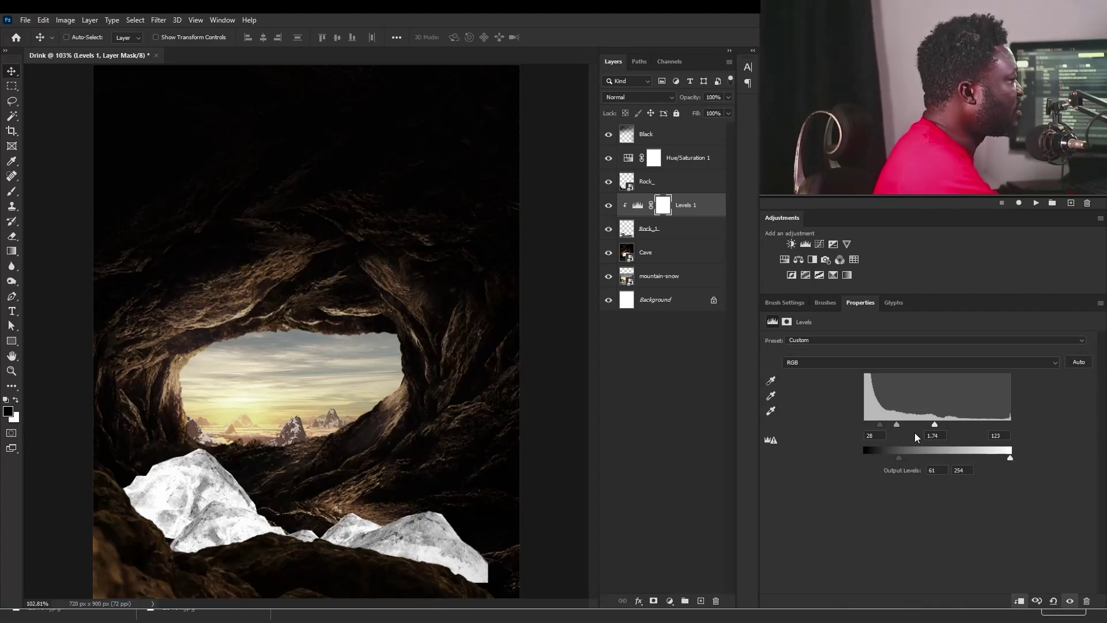
pyautogui.moveTo(934, 425); pyautogui.dragTo(957, 425)
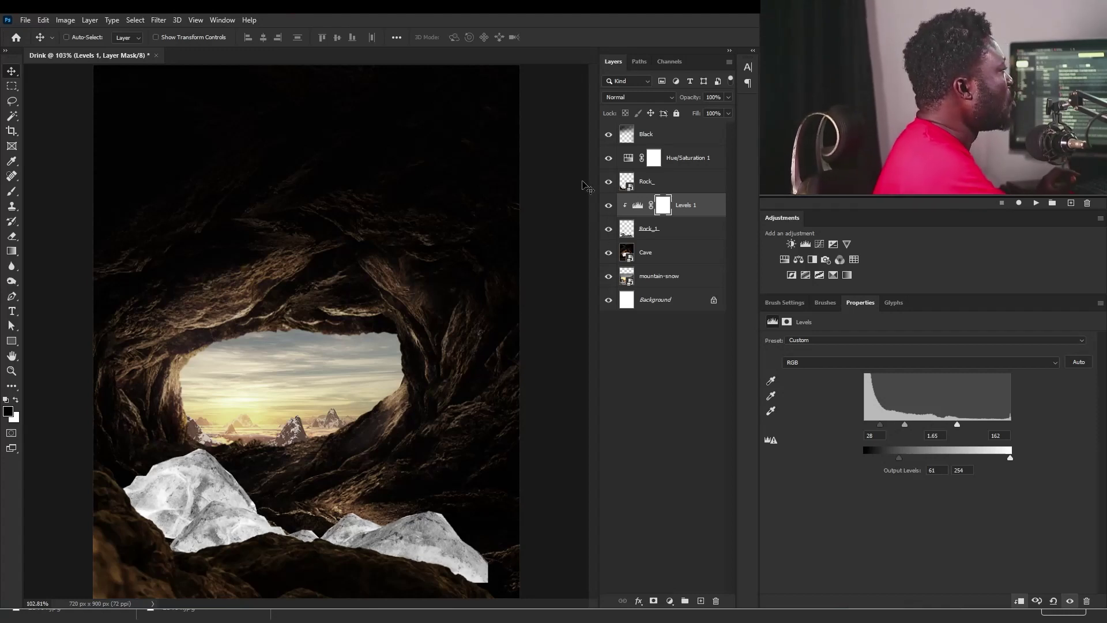
# Shift the Rock_ foreground layer slightly downward so more of the white rocks shows above it
pyautogui.click(683, 159)
pyautogui.click(664, 183)
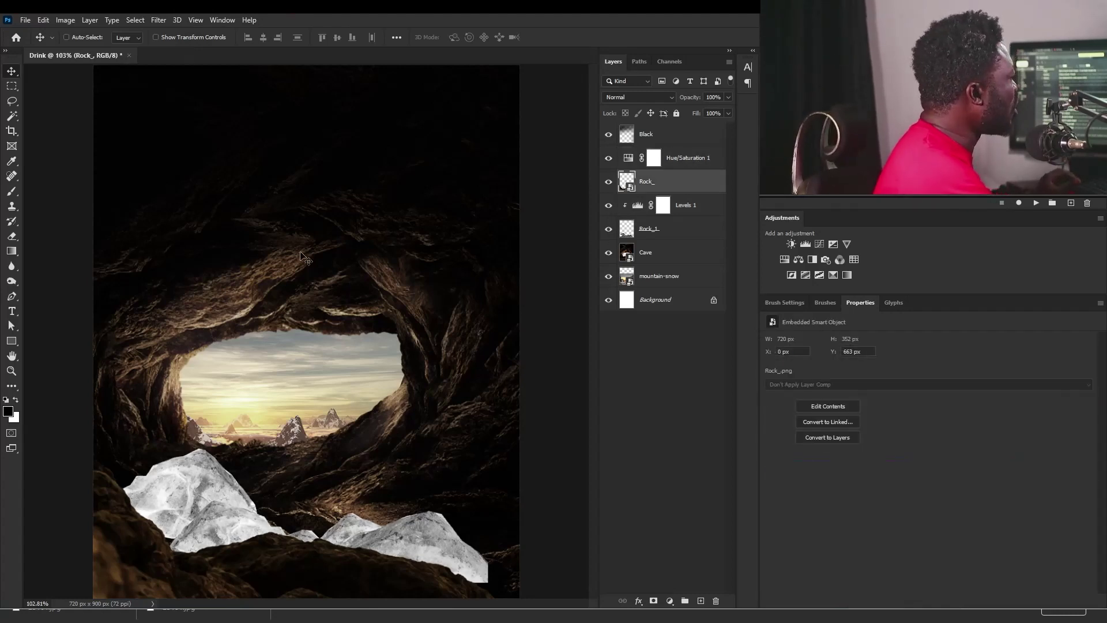
pyautogui.moveTo(282, 355); pyautogui.dragTo(282, 358)
# Place the Can_Drink image above the Rock_ layer, scaled down, tilted to the left and resting against the white rocks
pyautogui.moveTo(520, 65); pyautogui.dragTo(390, 226)
pyautogui.moveTo(445, 381); pyautogui.dragTo(426, 271)
pyautogui.press('Return')
pyautogui.moveTo(354, 382); pyautogui.dragTo(323, 523)
pyautogui.click(653, 158)
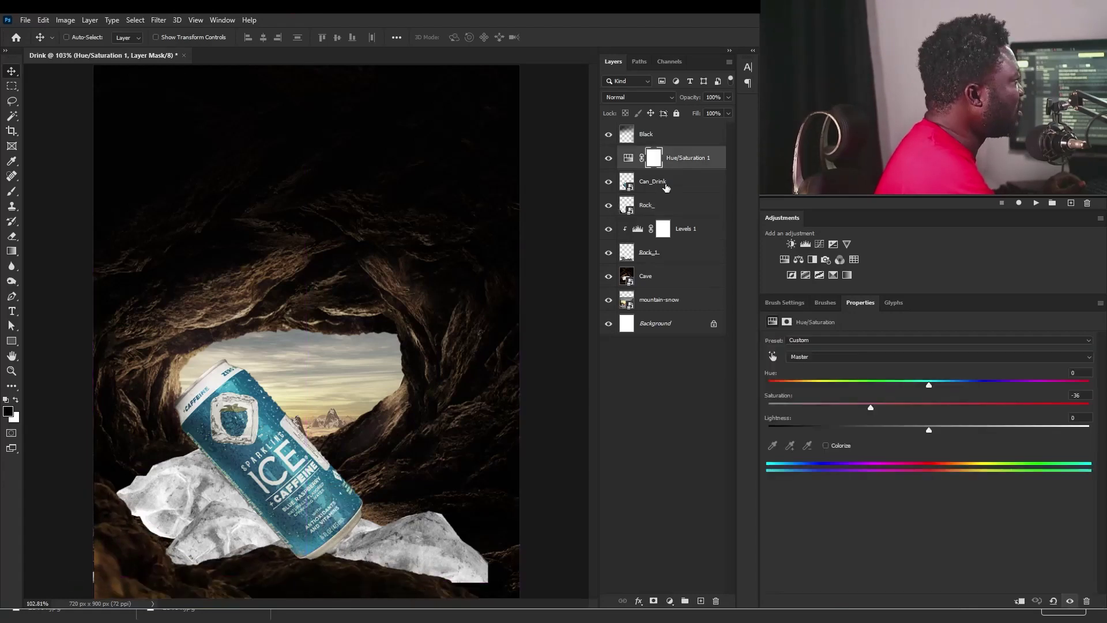
# Nudge the Rock_1 rocks slightly upward and check them with the Can_Drink layer hidden and shown
pyautogui.click(664, 257)
pyautogui.moveTo(407, 418); pyautogui.dragTo(408, 412)
pyautogui.click(672, 180)
pyautogui.click(608, 181)
pyautogui.click(608, 181)
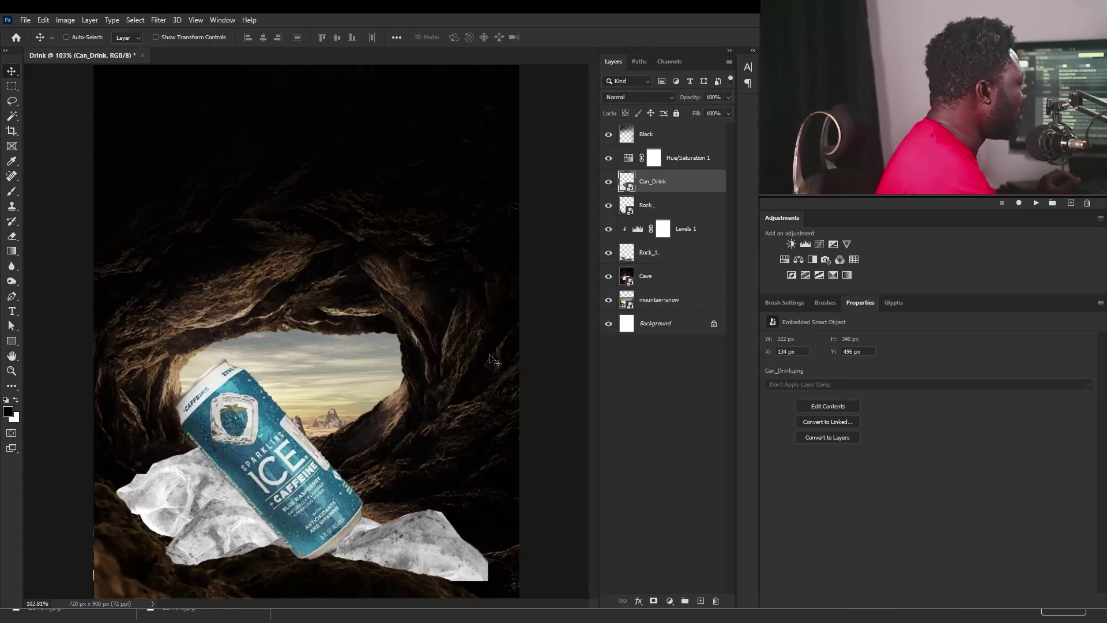
pyautogui.click(609, 181)
pyautogui.click(608, 181)
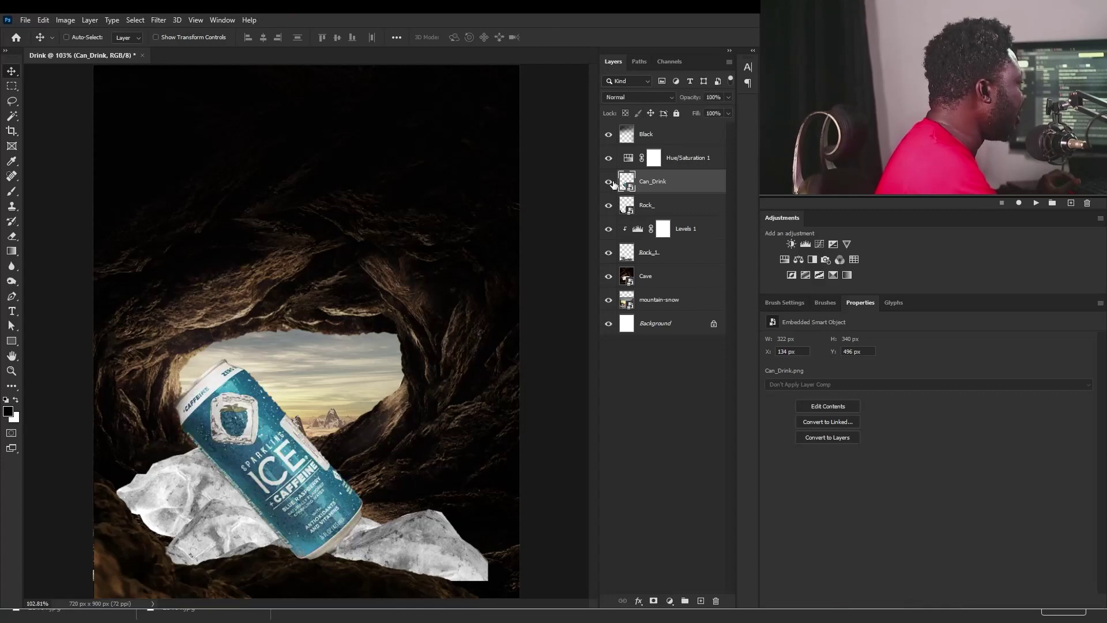
# Lower the Can_Drink layer's opacity to 27% and load the Rock_1 layer's outline as a selection
pyautogui.moveTo(261, 433); pyautogui.dragTo(308, 489)
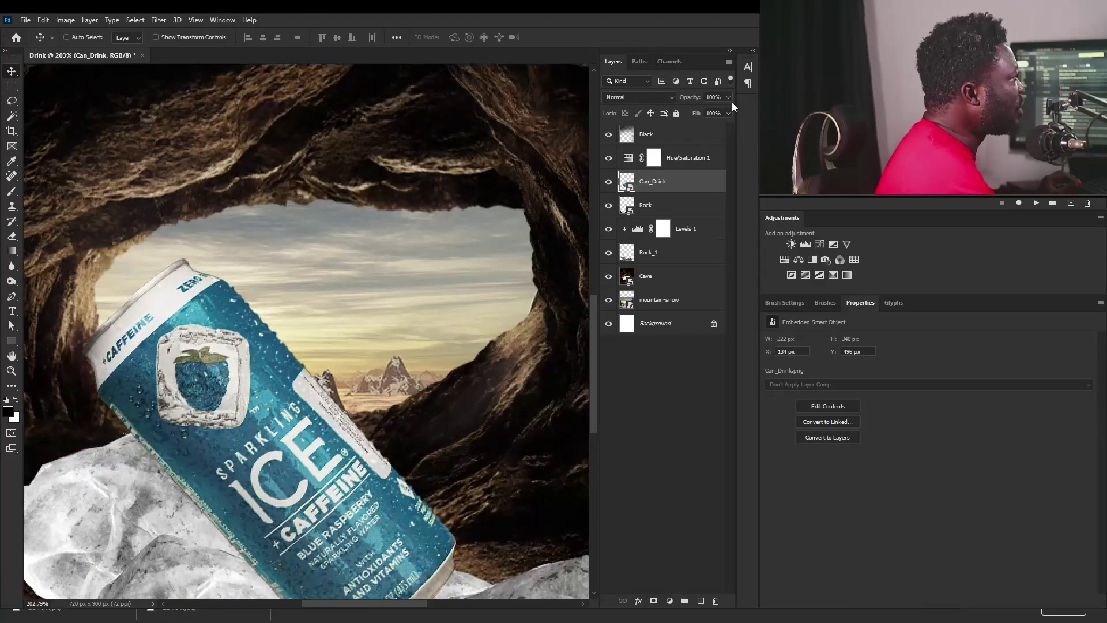
pyautogui.click(728, 112)
pyautogui.moveTo(692, 111); pyautogui.dragTo(688, 112)
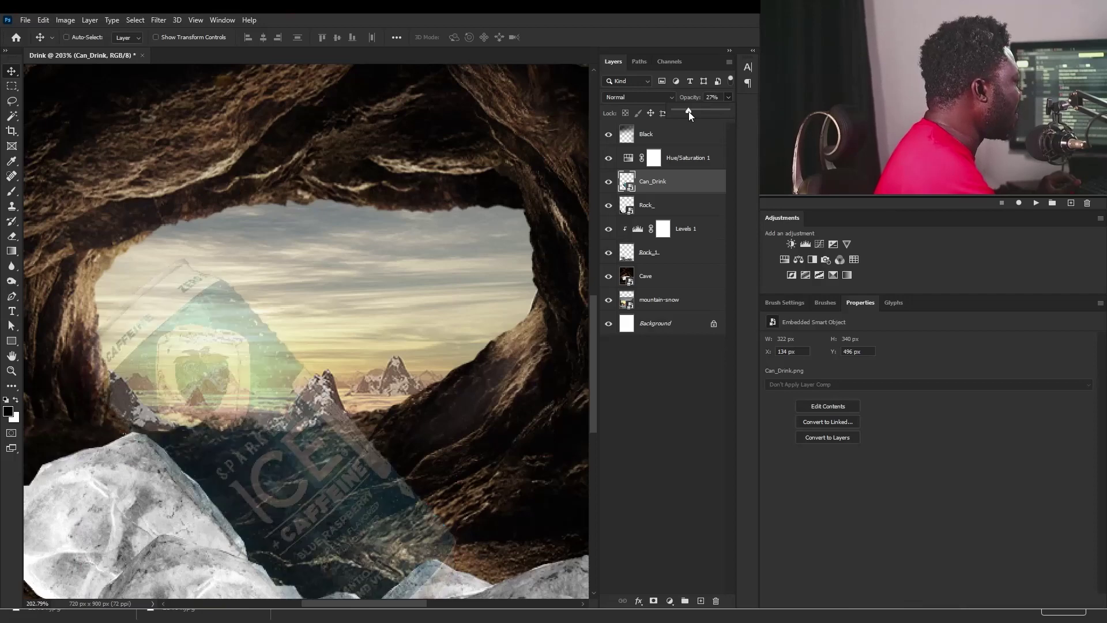
pyautogui.moveTo(465, 517); pyautogui.dragTo(638, 215)
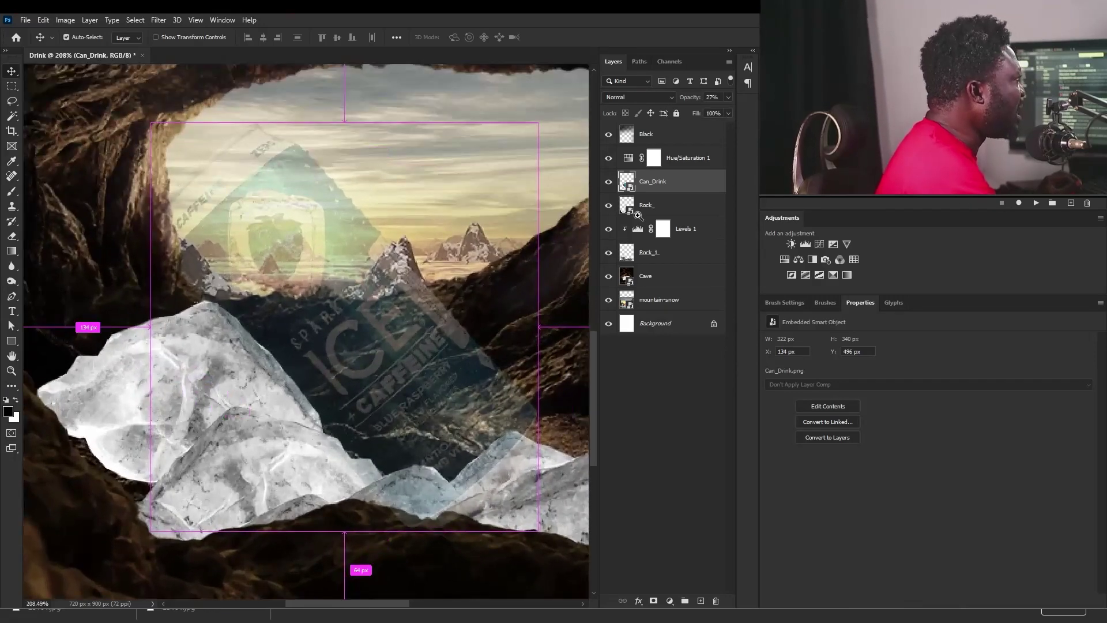
pyautogui.keyDown('ctrl'); pyautogui.click(625, 257); pyautogui.keyUp('ctrl')
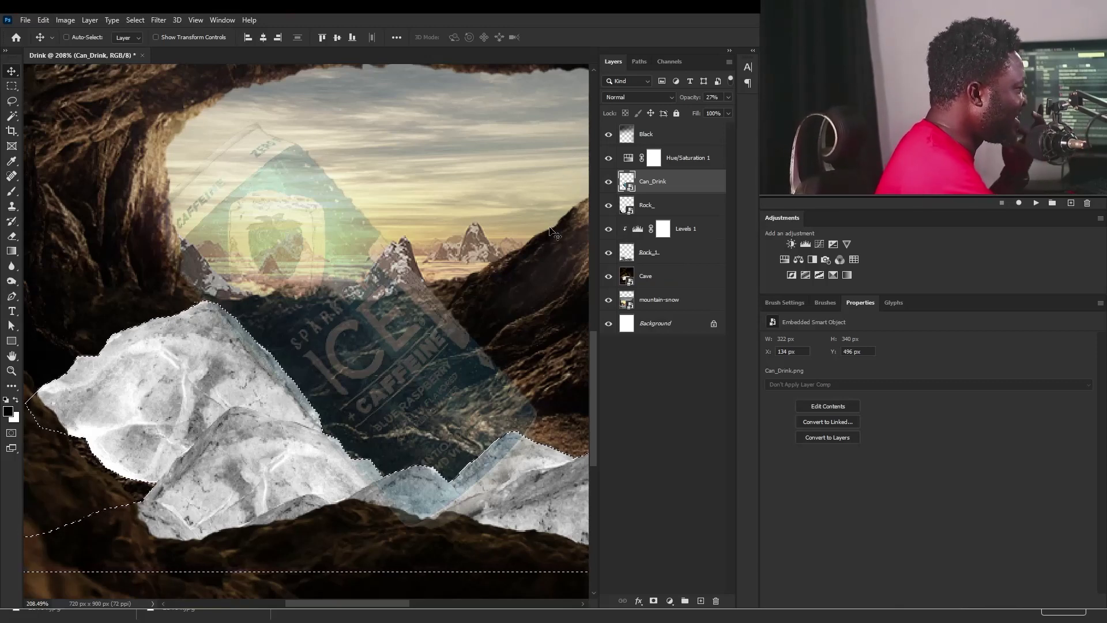
# Subtract the rock ridge behind the can's lower-right edge from the selection with the Polygonal Lasso tool
pyautogui.scroll(-5, 222, 136)
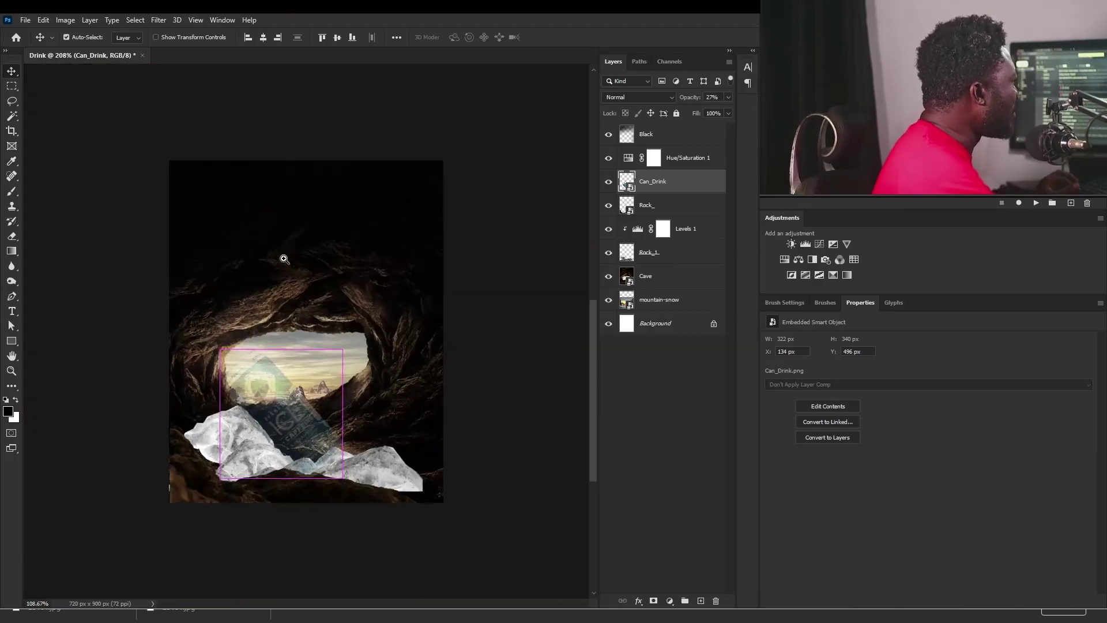
pyautogui.scroll(4, 283, 254)
pyautogui.press('l')
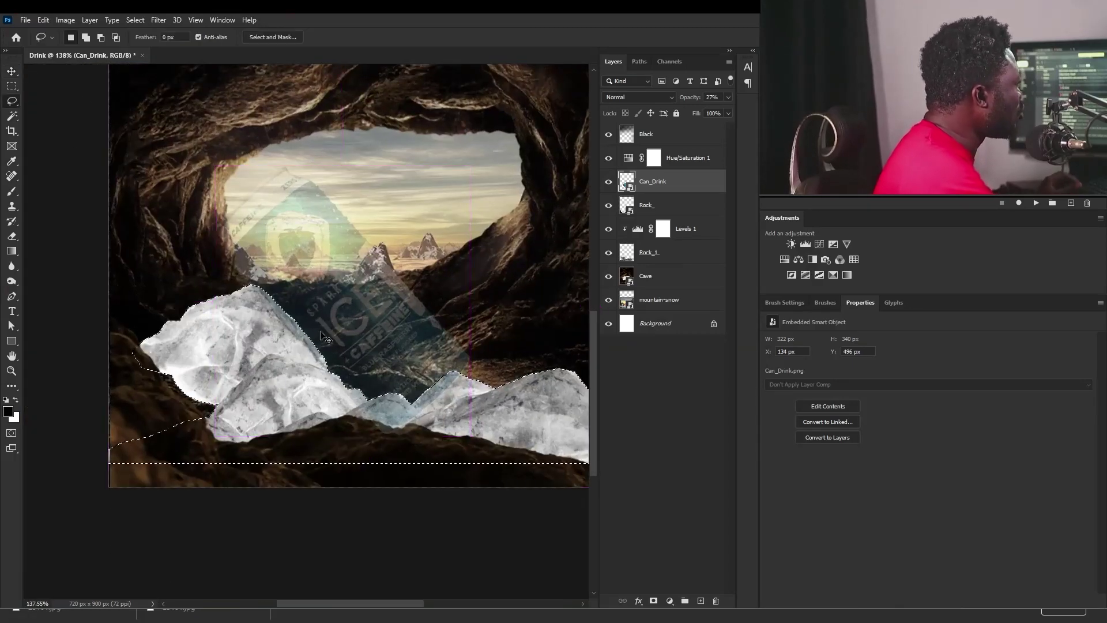
pyautogui.scroll(2, 400, 381)
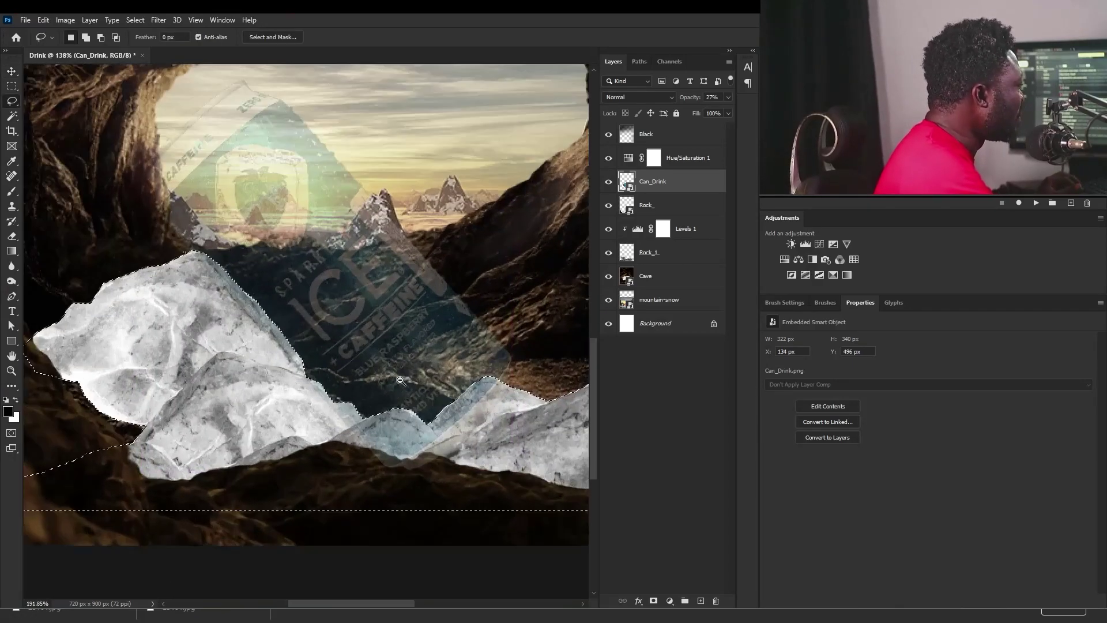
pyautogui.rightClick(16, 101)
pyautogui.click(65, 112)
pyautogui.scroll(2, 351, 438)
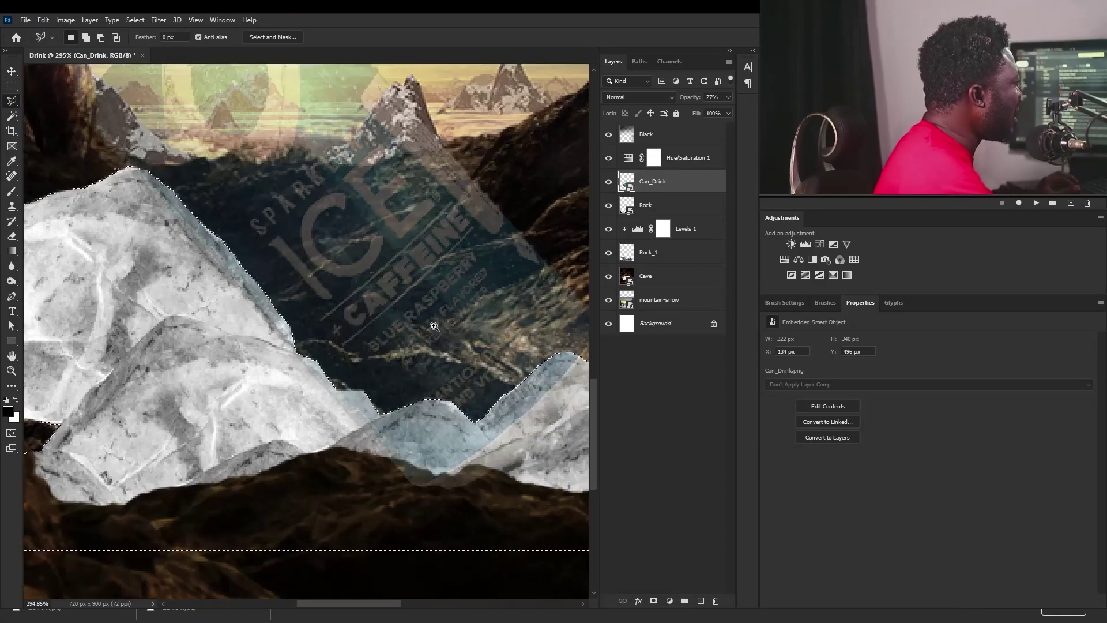
pyautogui.scroll(-3, 398, 344)
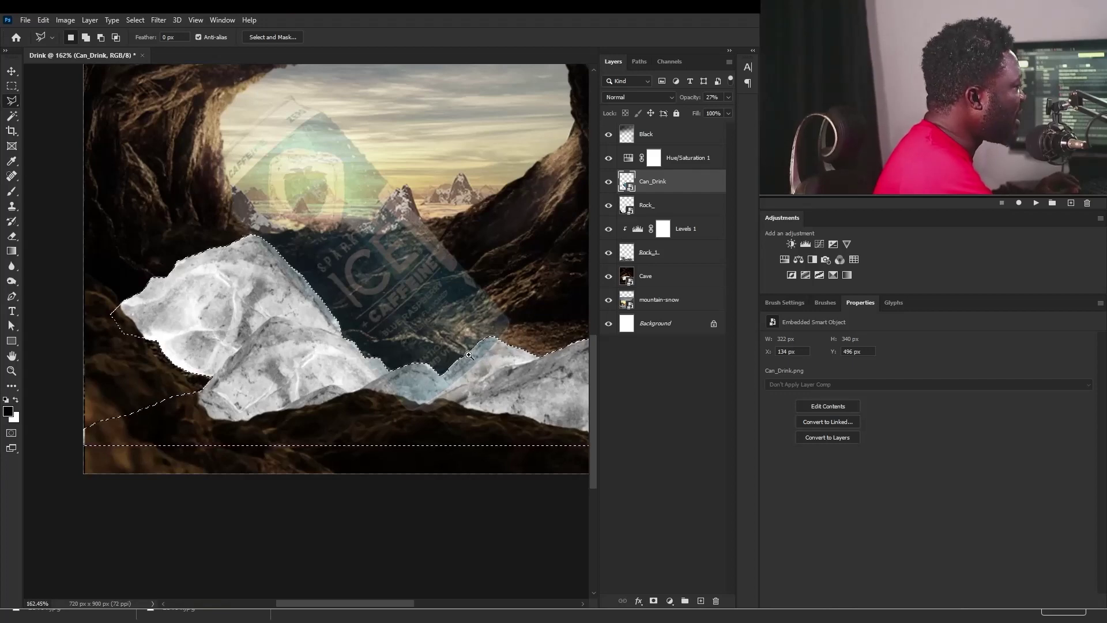
pyautogui.scroll(3, 500, 349)
pyautogui.keyDown('alt'); pyautogui.click(567, 322); pyautogui.keyUp('alt')
pyautogui.click(518, 395)
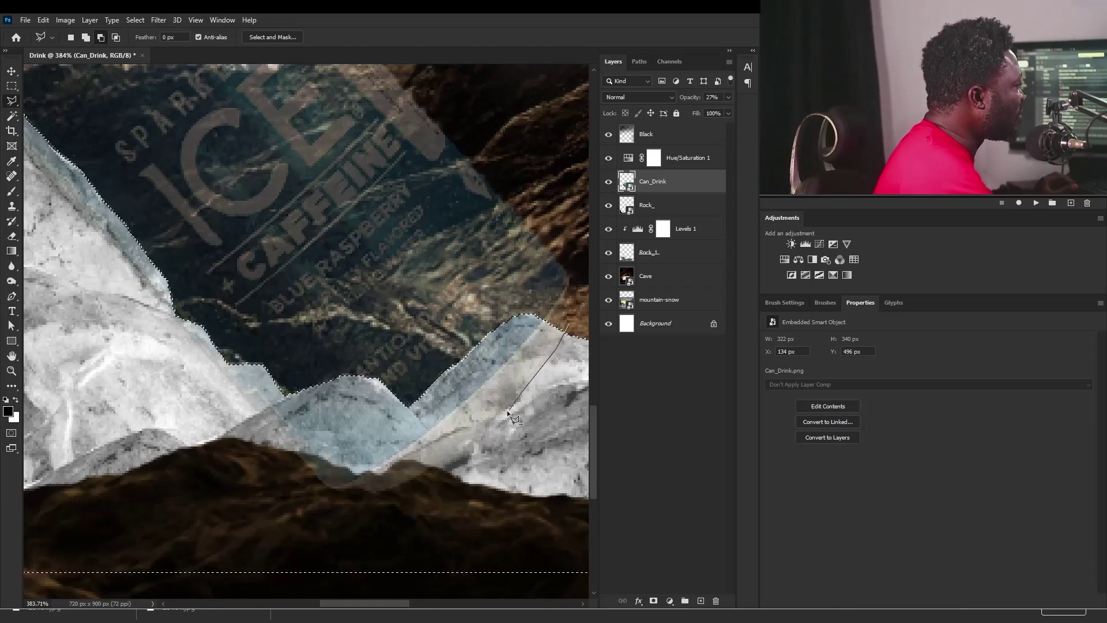
pyautogui.click(442, 465)
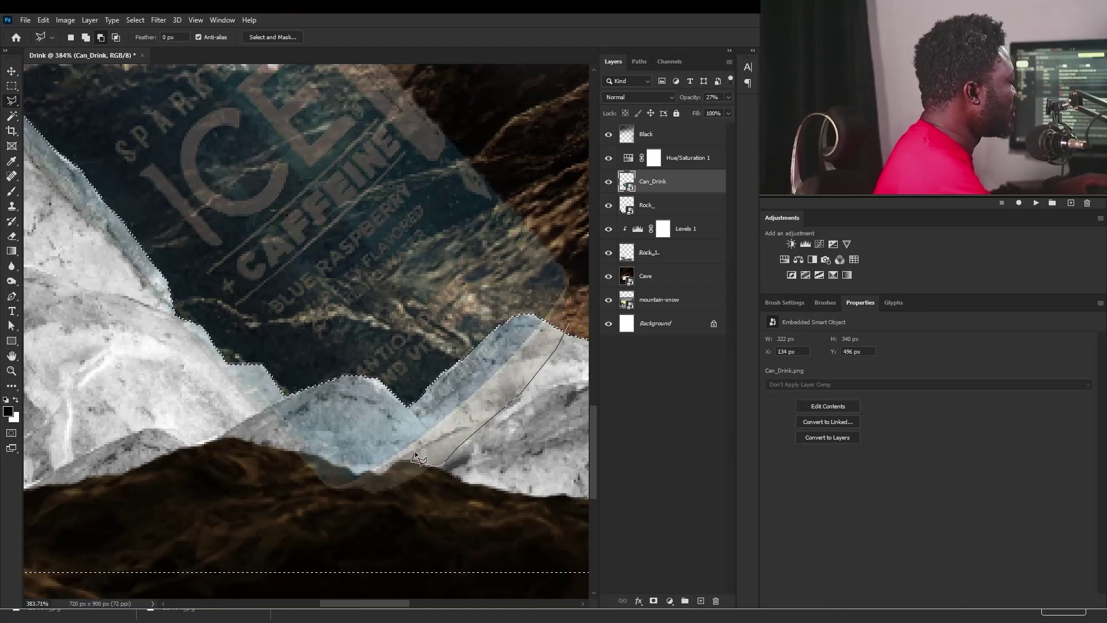
pyautogui.click(455, 453)
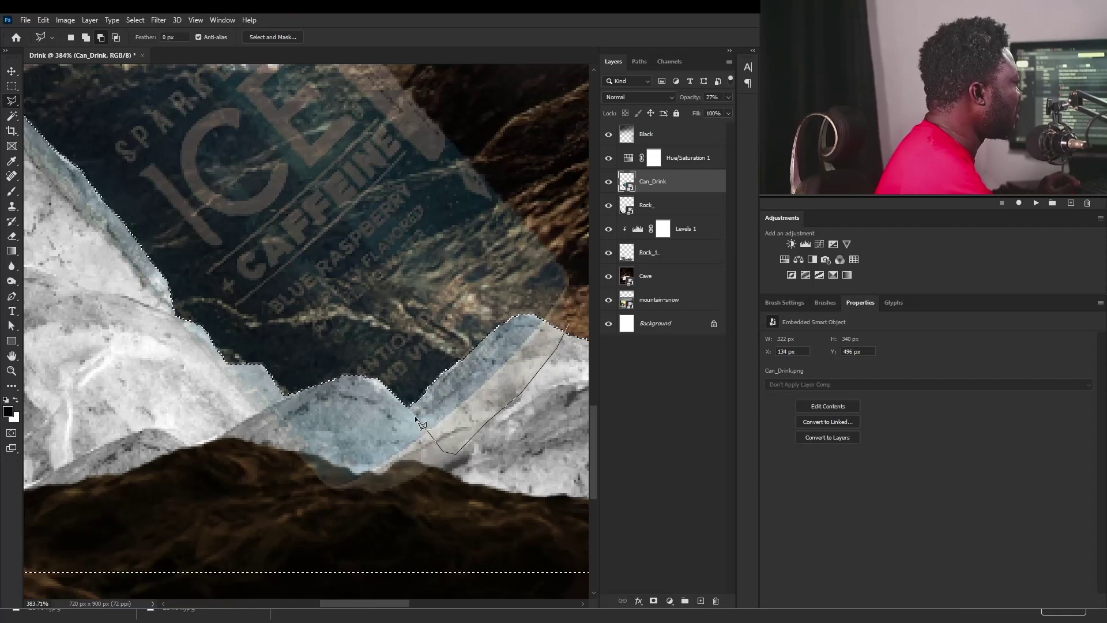
pyautogui.click(404, 405)
pyautogui.click(402, 255)
pyautogui.doubleClick(521, 248)
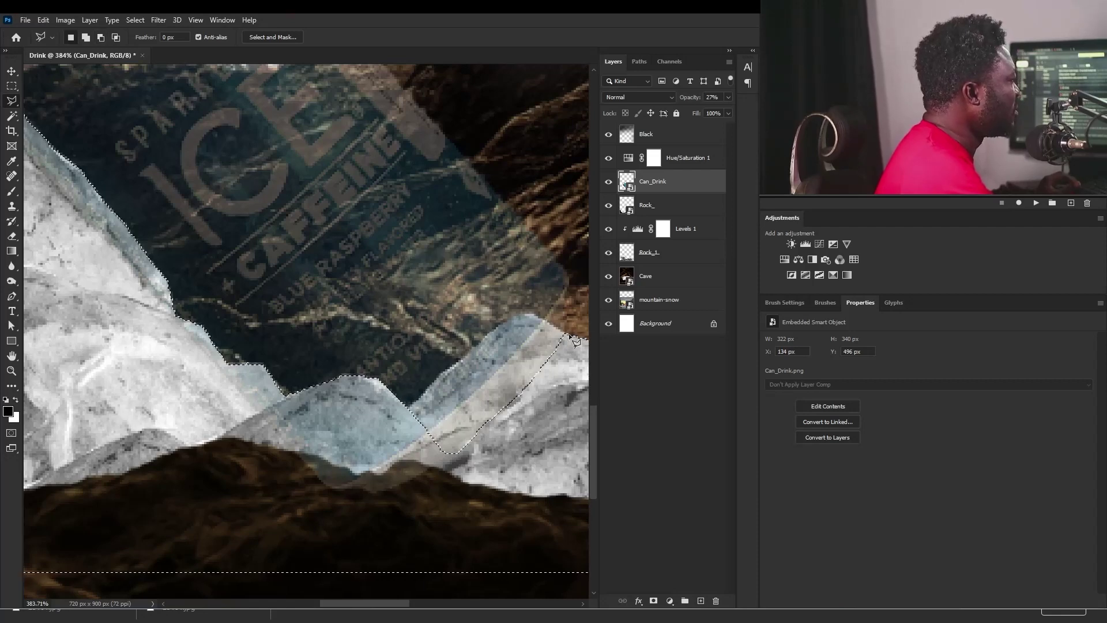
# Restore the Can_Drink layer's opacity to 100% with the rock selection kept active
pyautogui.hotkey('ctrl', '0')
pyautogui.scroll(2, 365, 337)
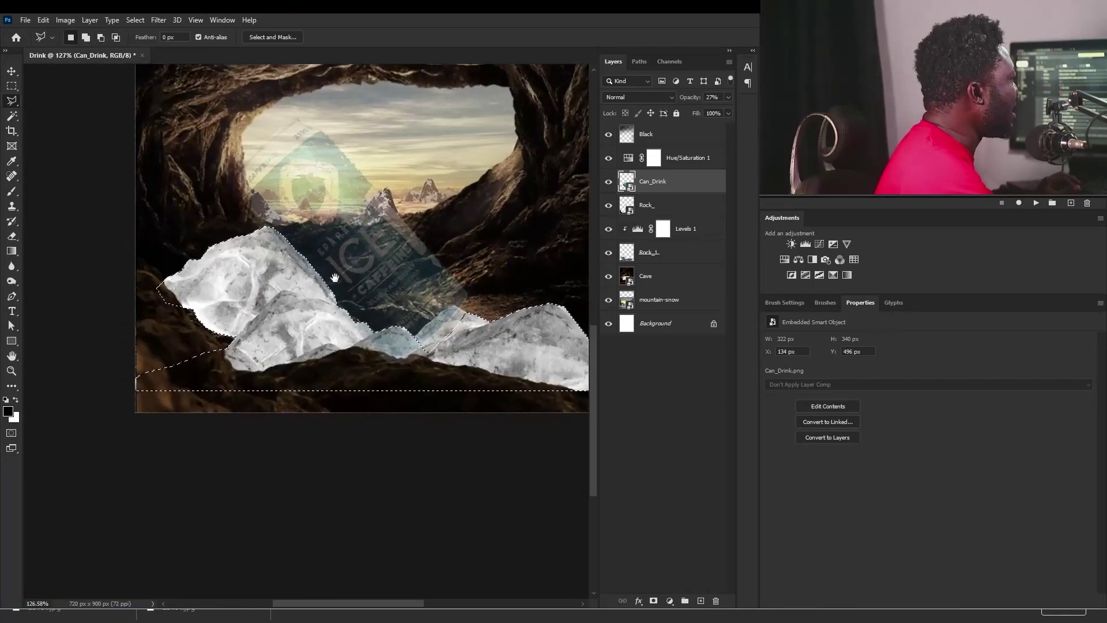
pyautogui.click(727, 98)
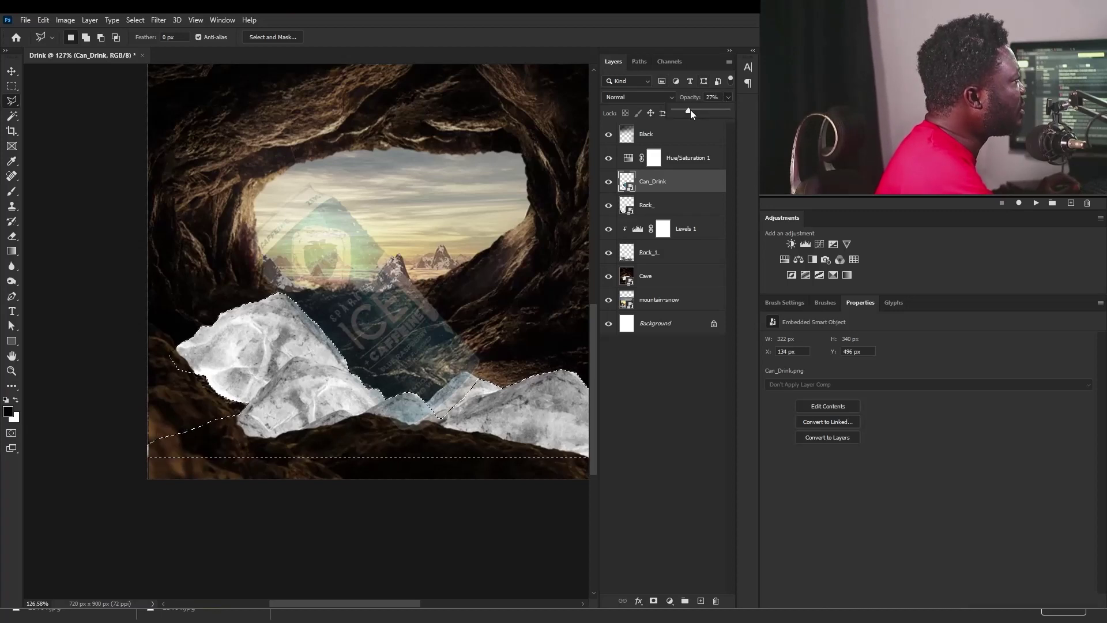
pyautogui.moveTo(691, 109); pyautogui.dragTo(750, 109)
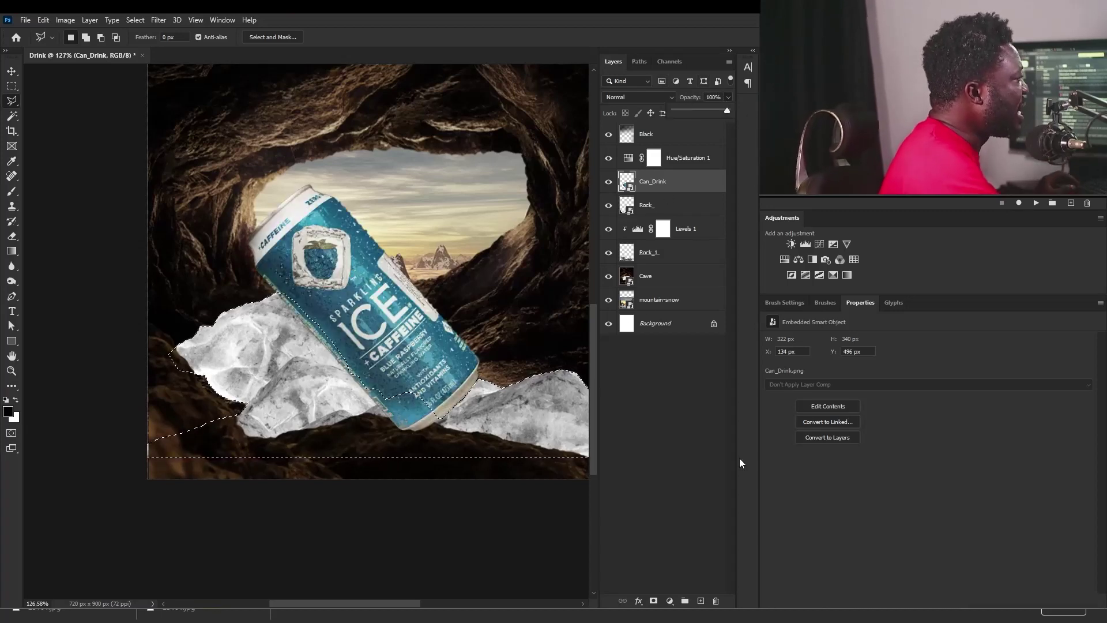
# Mask the Can_Drink layer with the rock selection and invert the mask so the rocks overlap the can's base
pyautogui.click(654, 601)
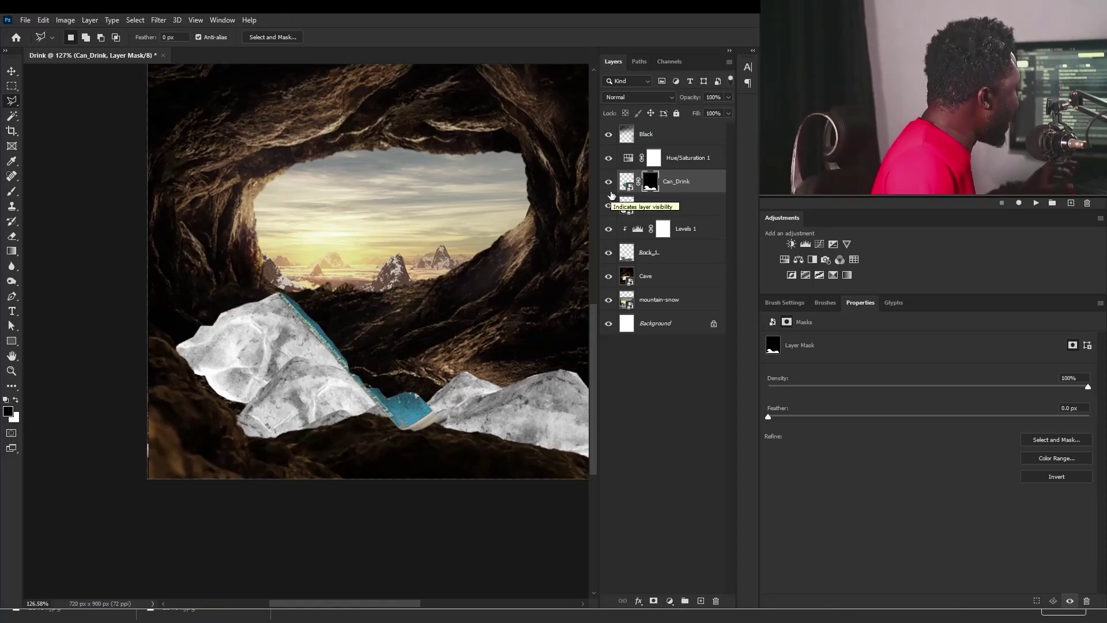
pyautogui.hotkey('ctrl', 'i')
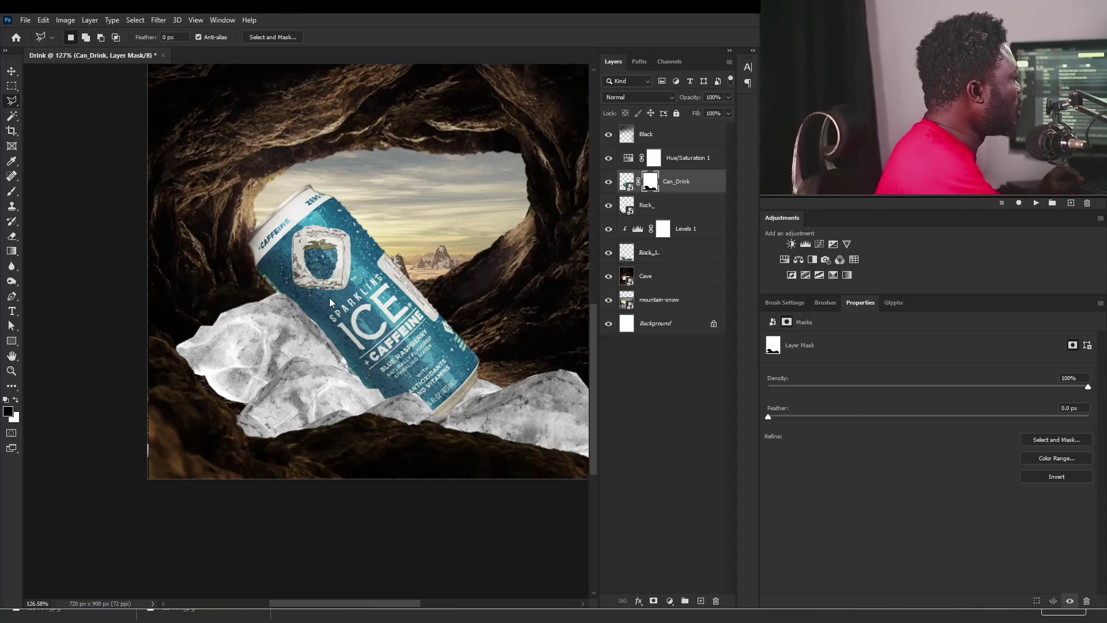
pyautogui.scroll(3, 405, 280)
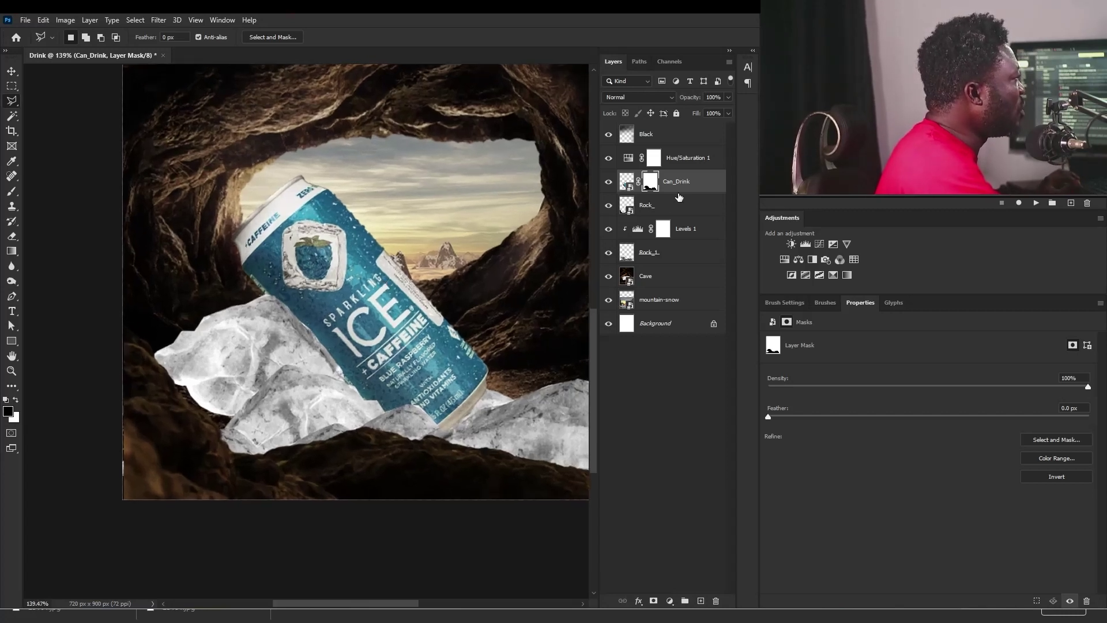
# Load the can's outline as a selection, fill it with black on the Hue/Saturation 1 mask, and deselect
pyautogui.keyDown('ctrl'); pyautogui.click(625, 185); pyautogui.keyUp('ctrl')
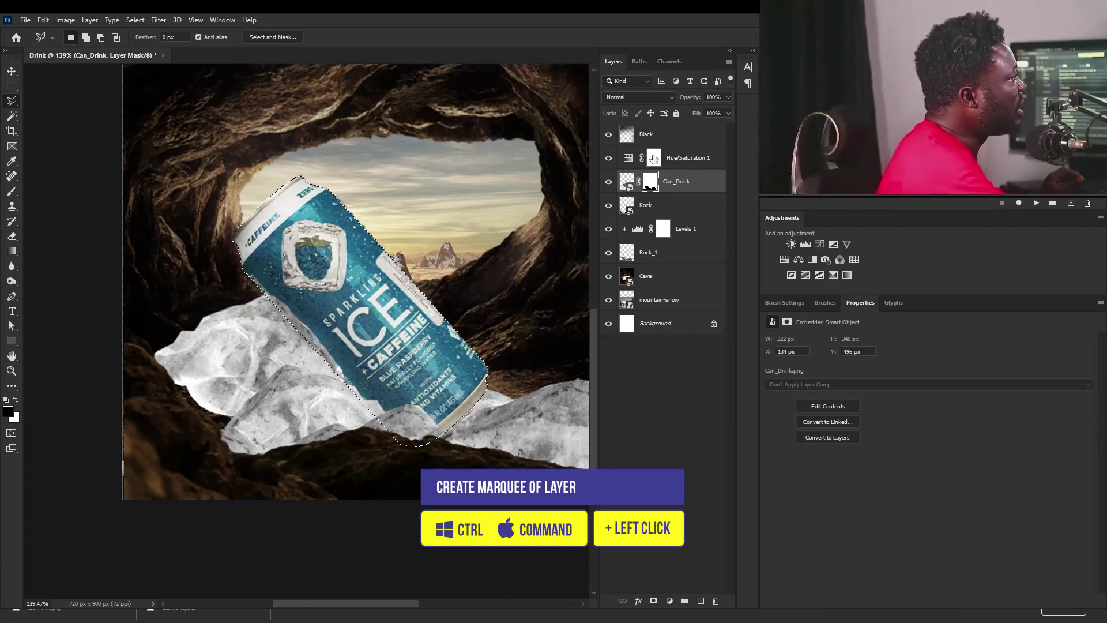
pyautogui.click(654, 159)
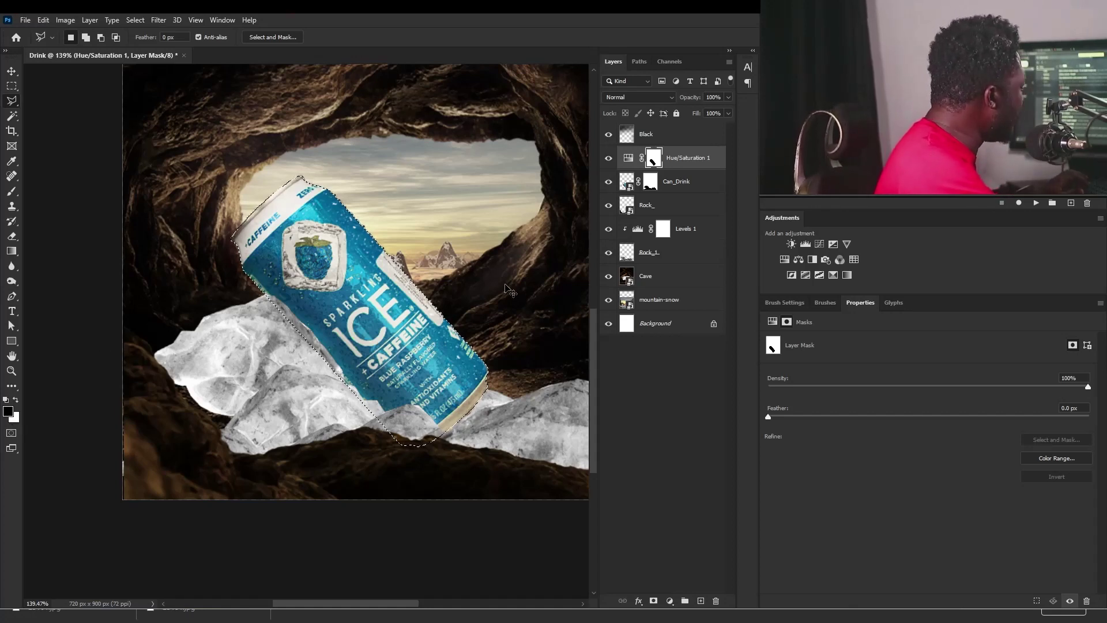
pyautogui.hotkey('ctrl', 'd')
pyautogui.moveTo(275, 254); pyautogui.dragTo(267, 264)
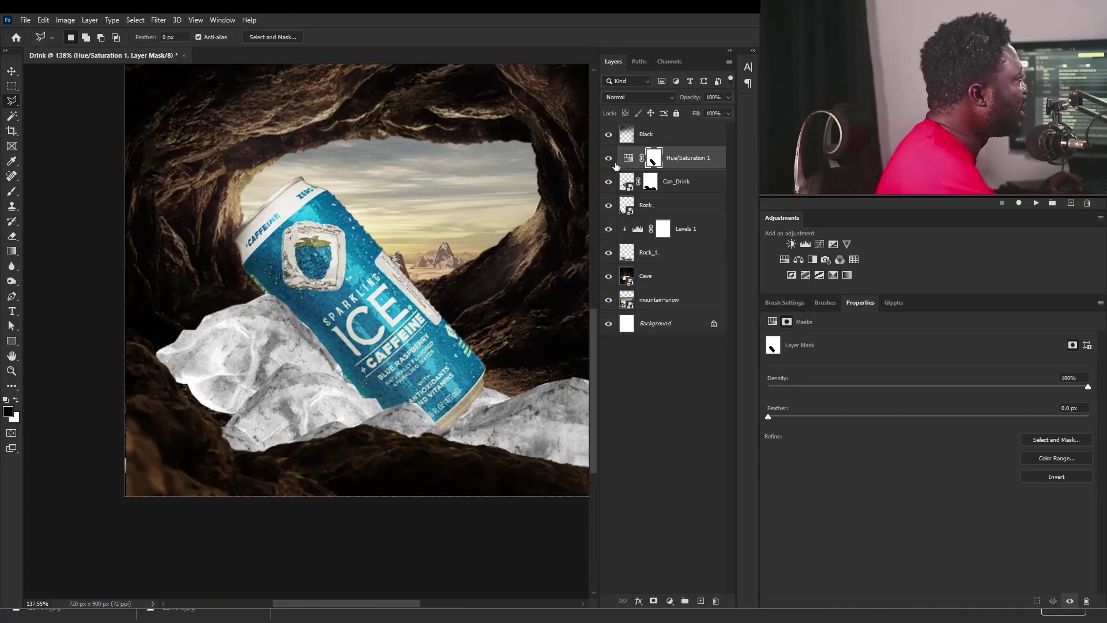
# Add a Levels adjustment above Hue/Saturation 1 with midtones at 1.68 and invert its mask to black
pyautogui.moveTo(280, 347); pyautogui.dragTo(411, 324)
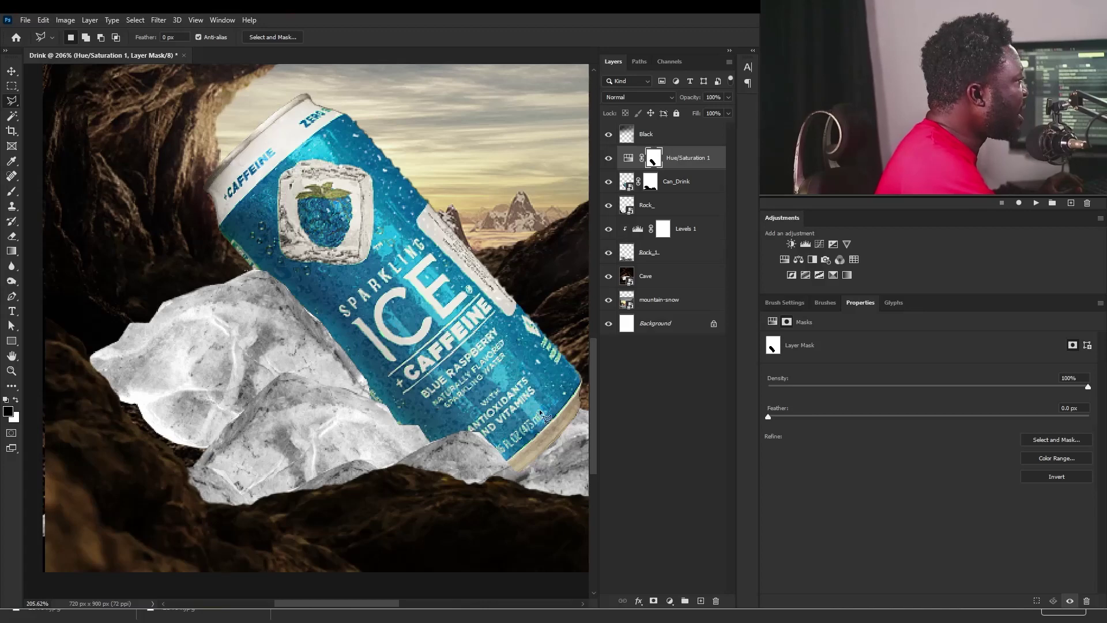
pyautogui.click(806, 245)
pyautogui.moveTo(936, 425); pyautogui.dragTo(910, 426)
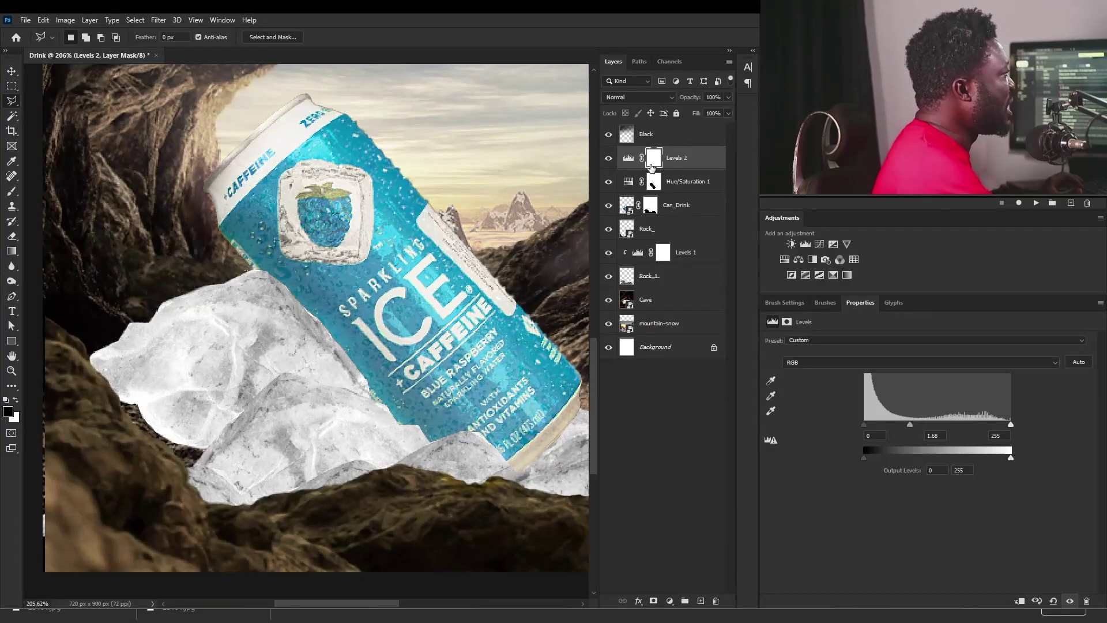
pyautogui.hotkey('ctrl', 'i')
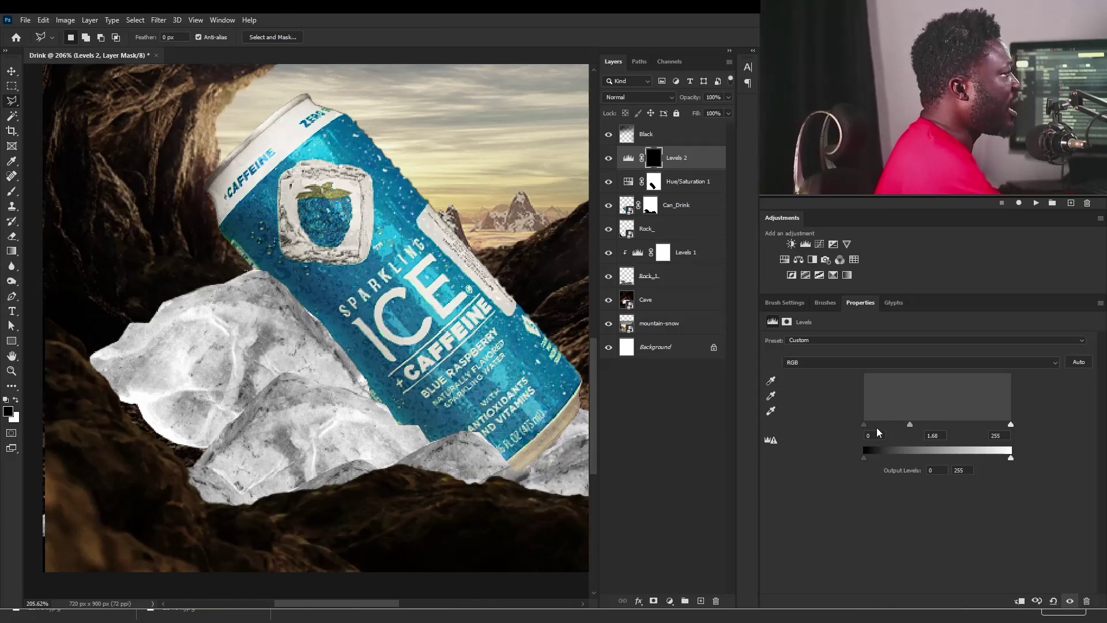
# Set up a soft round brush at 38 px with white as the foreground colour
pyautogui.click(788, 303)
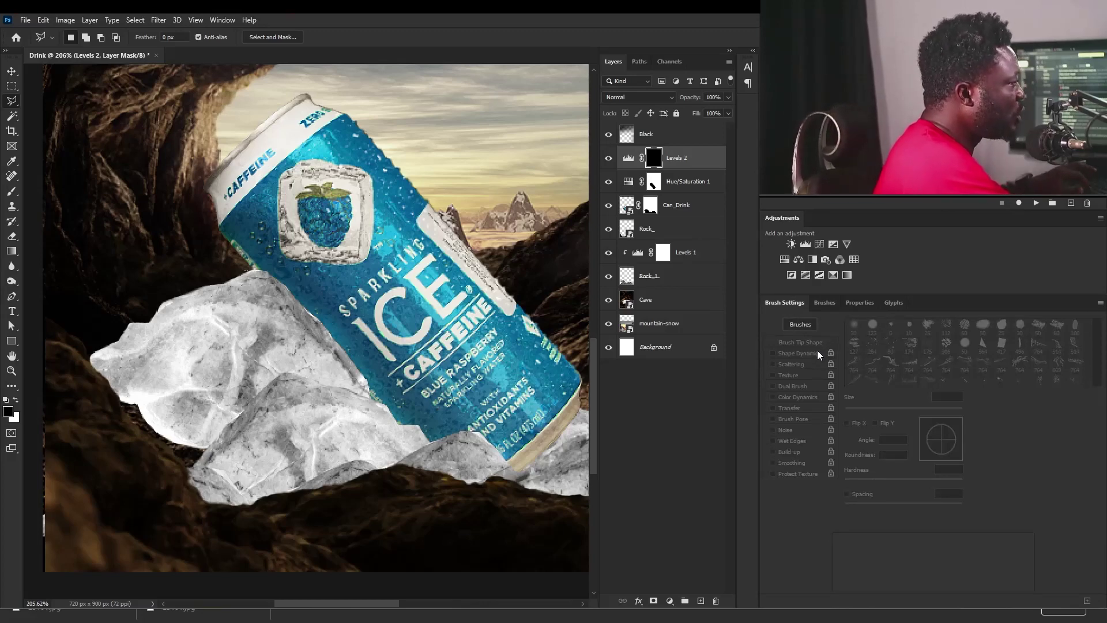
pyautogui.click(11, 194)
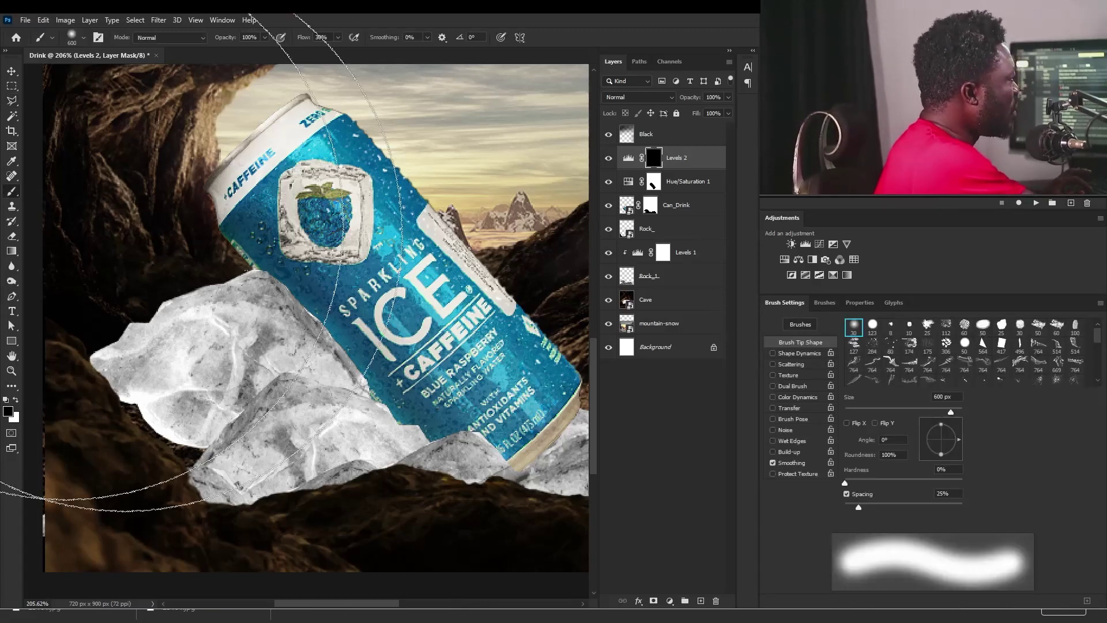
pyautogui.moveTo(884, 411); pyautogui.dragTo(866, 412)
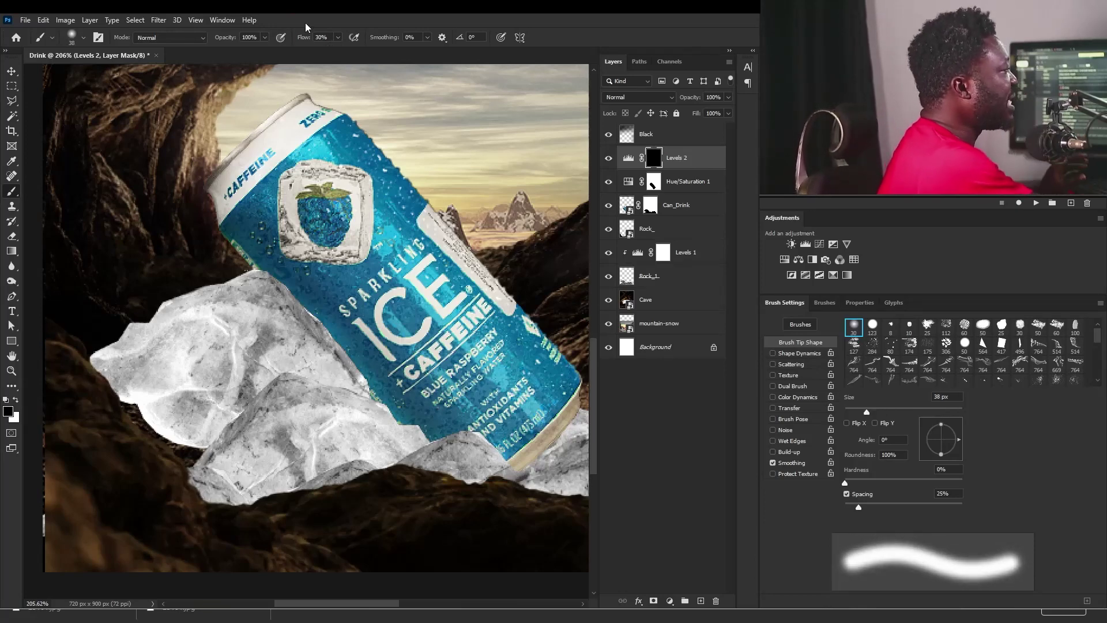
pyautogui.click(15, 402)
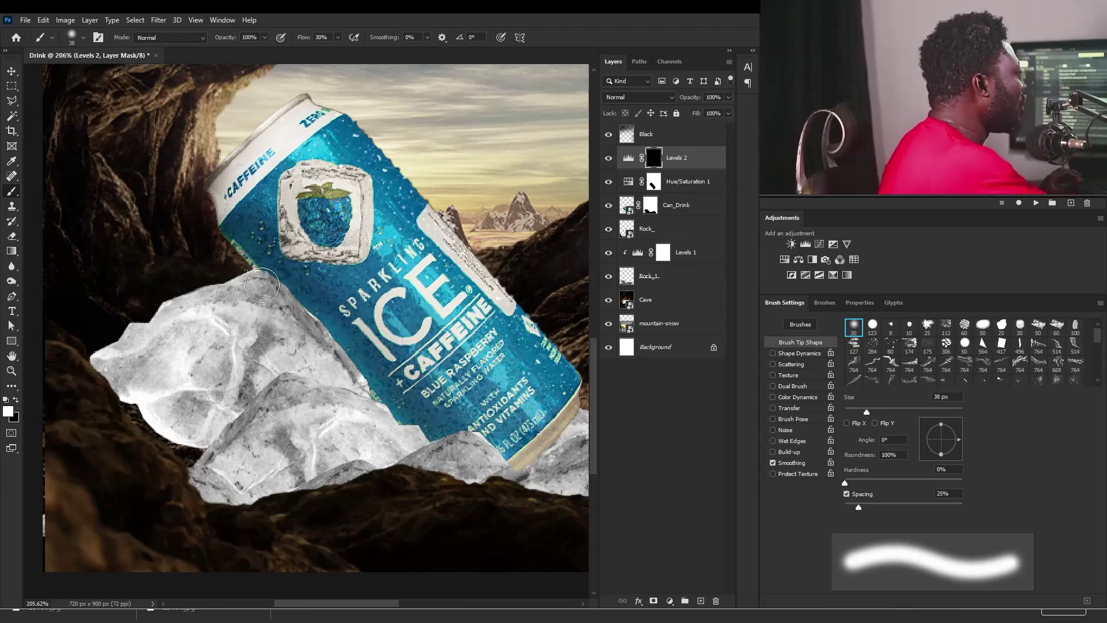
# Paint white on the Levels 2 mask along the can's lower-left edge and base where it meets the rocks
pyautogui.moveTo(256, 279)
pyautogui.mouseDown()
pyautogui.moveTo(311, 306)
pyautogui.moveTo(267, 286)
pyautogui.moveTo(329, 341)
pyautogui.moveTo(280, 304)
pyautogui.mouseUp()
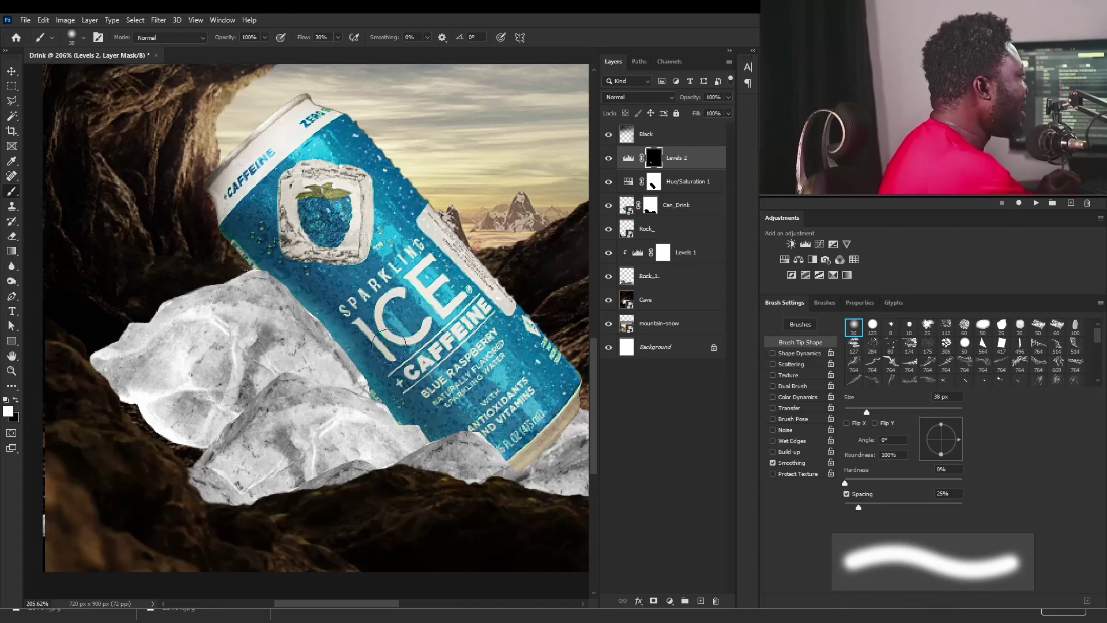
pyautogui.moveTo(363, 388)
pyautogui.mouseDown()
pyautogui.moveTo(421, 436)
pyautogui.moveTo(408, 434)
pyautogui.moveTo(509, 460)
pyautogui.mouseUp()
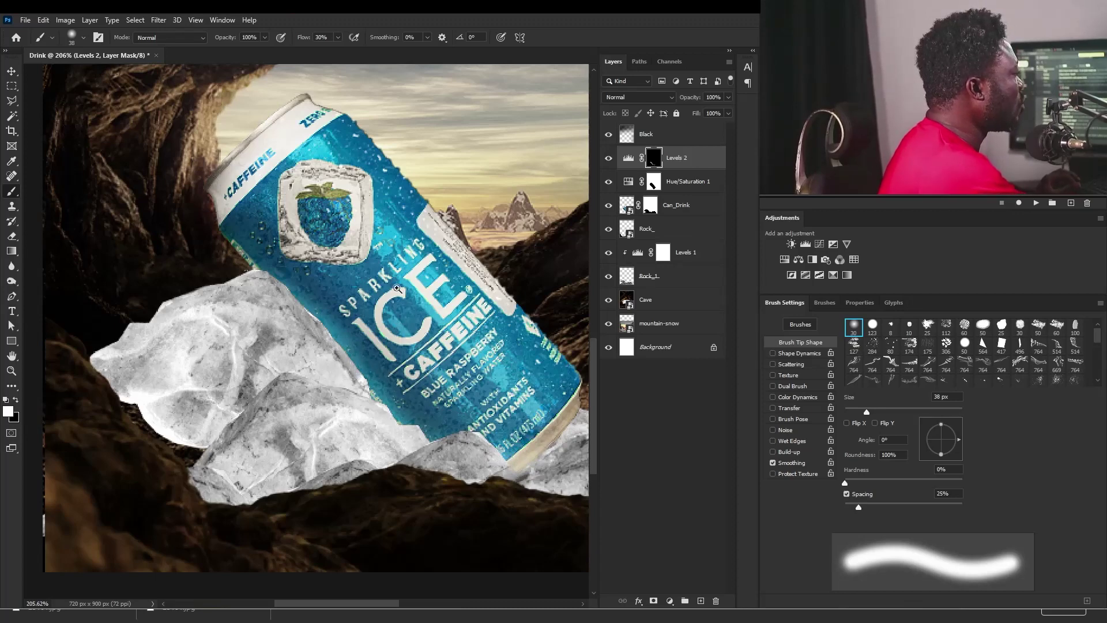
pyautogui.scroll(-4, 397, 288)
pyautogui.scroll(2, 397, 288)
pyautogui.moveTo(343, 292); pyautogui.dragTo(389, 355)
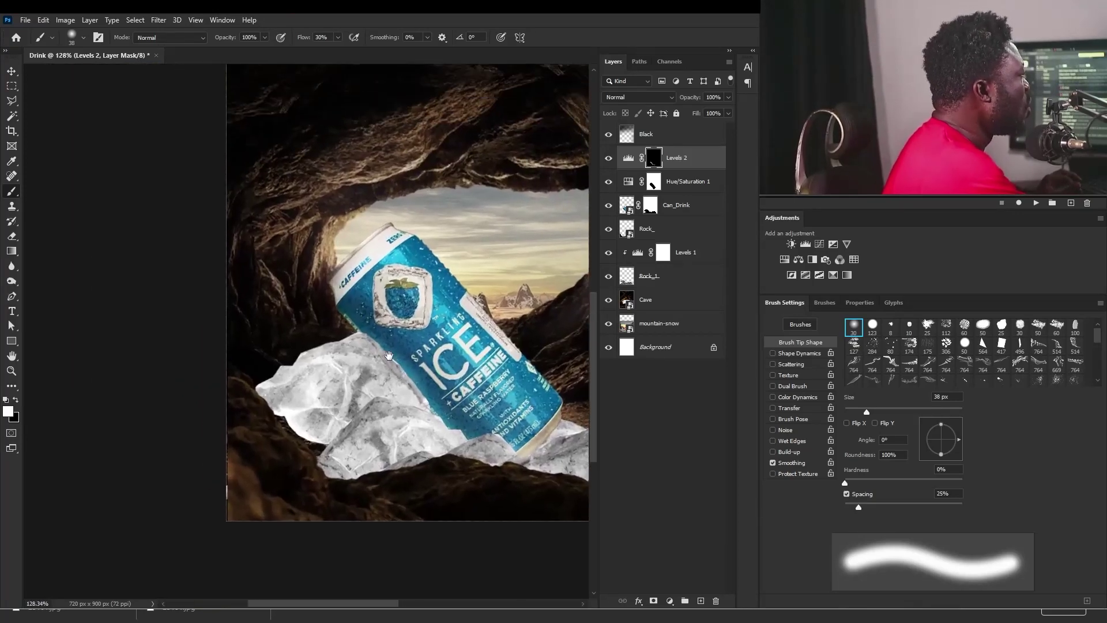
# Add a Curves adjustment clipped to Can_Drink, with a gentle S-curve through input 71, output 63 and input 179, output 191
pyautogui.click(676, 205)
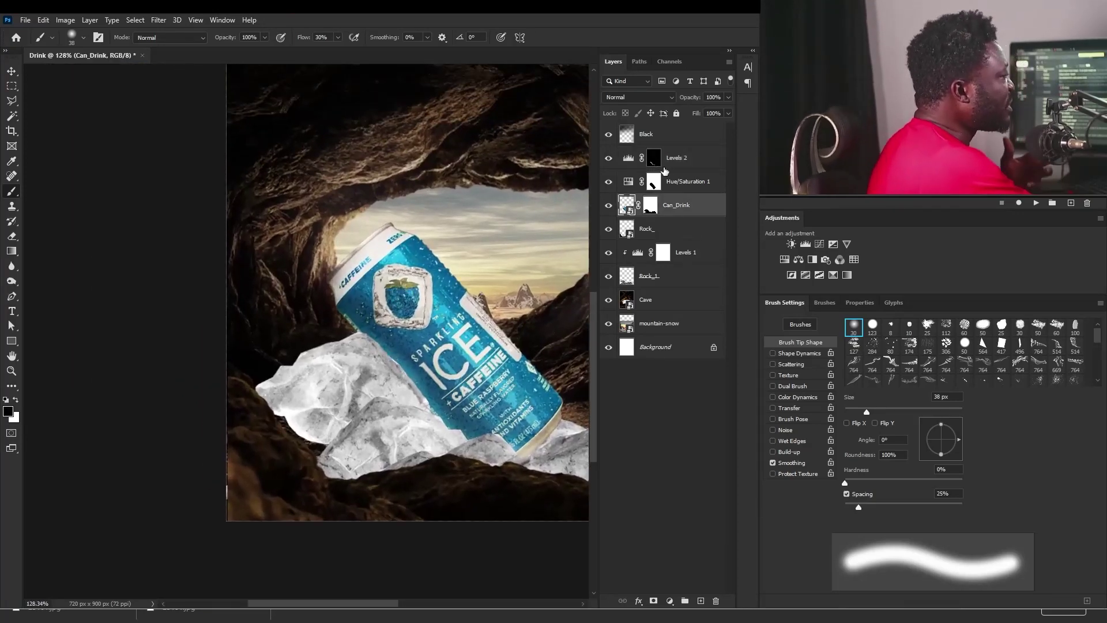
pyautogui.click(820, 244)
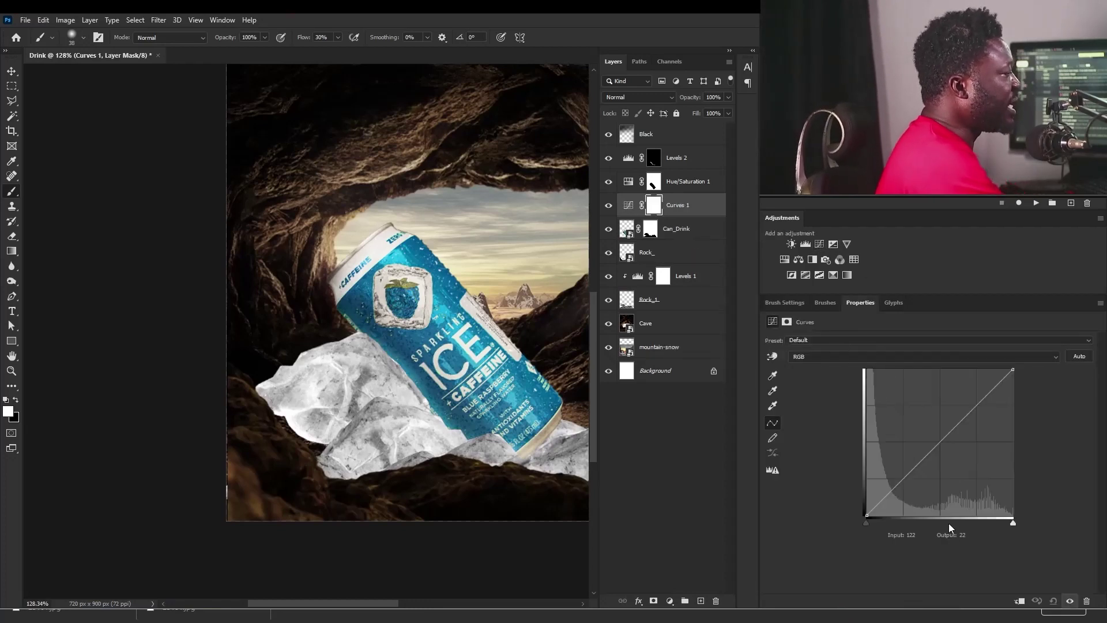
pyautogui.click(1021, 601)
pyautogui.click(909, 472)
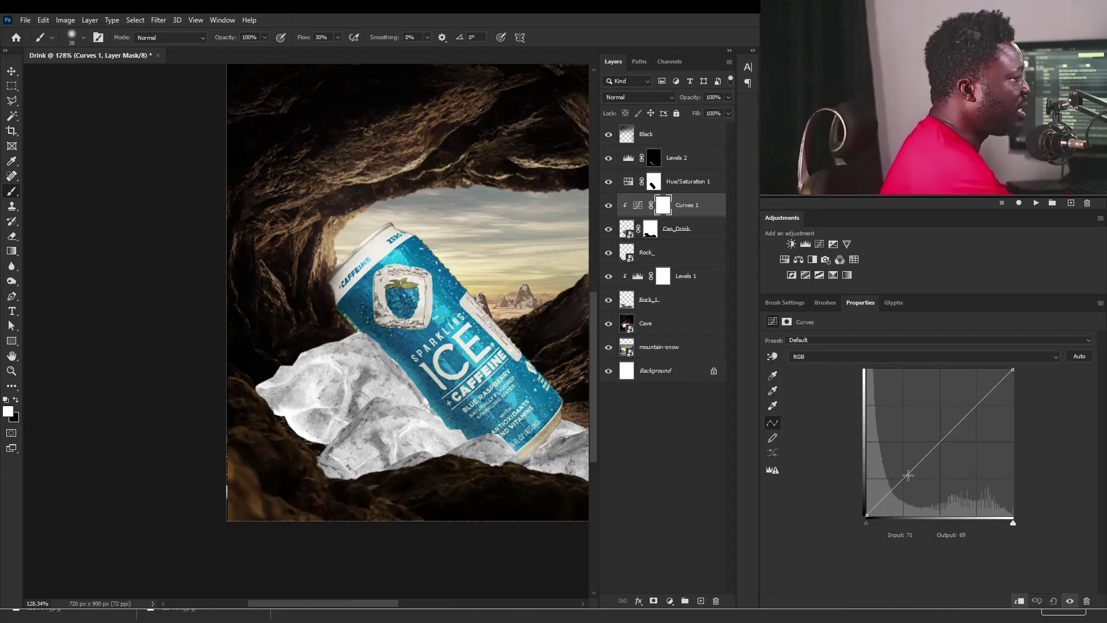
pyautogui.moveTo(909, 473); pyautogui.dragTo(908, 481)
pyautogui.moveTo(963, 424); pyautogui.dragTo(964, 412)
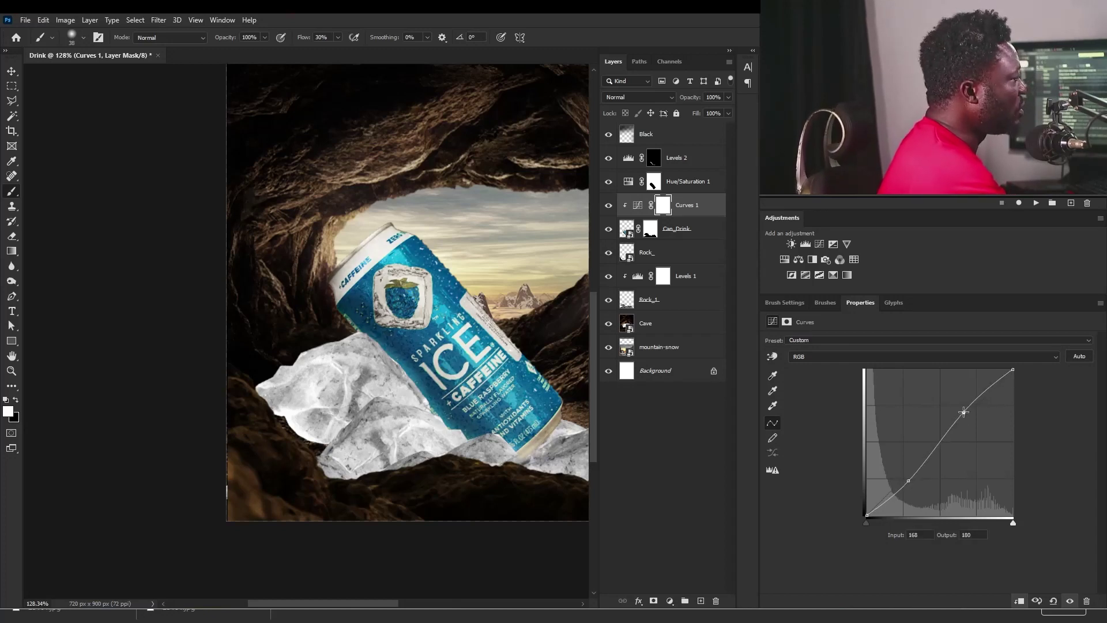
pyautogui.moveTo(910, 484)
pyautogui.mouseDown()
pyautogui.moveTo(905, 465)
pyautogui.moveTo(909, 476)
pyautogui.mouseUp()
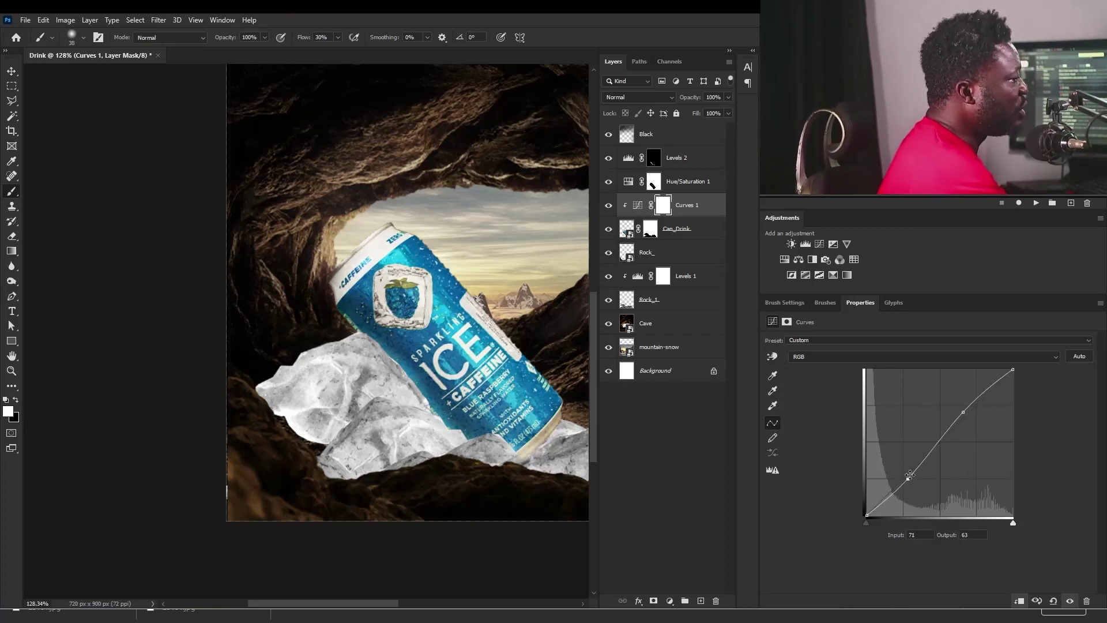
pyautogui.moveTo(967, 410); pyautogui.dragTo(970, 407)
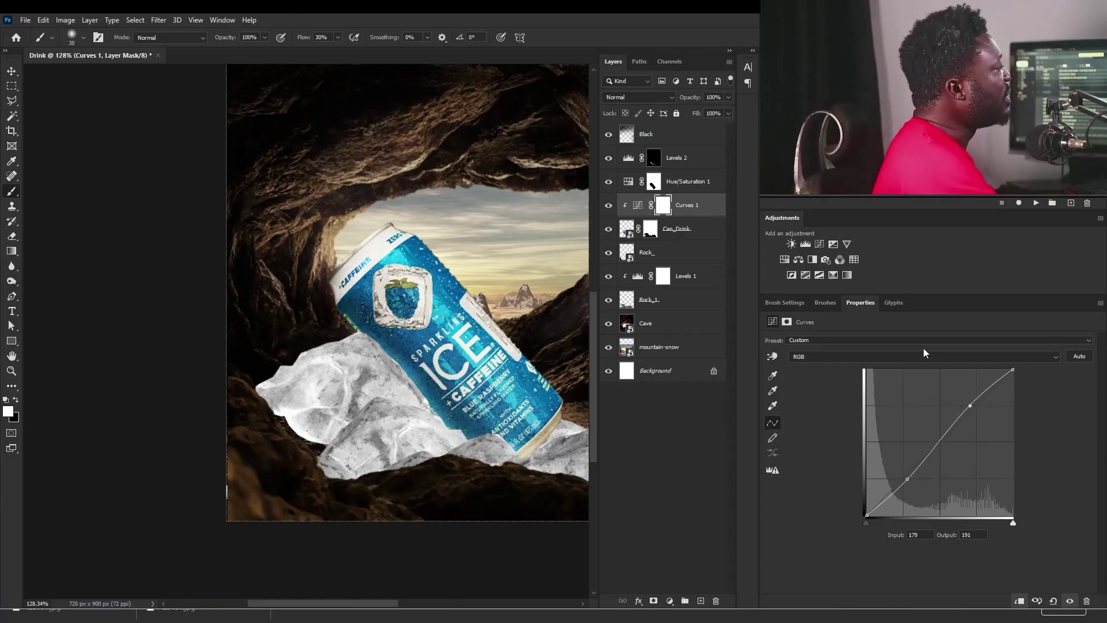
# Add a Hue/Saturation adjustment above Curves 1, clipped to Can_Drink, with saturation set to +7
pyautogui.click(674, 230)
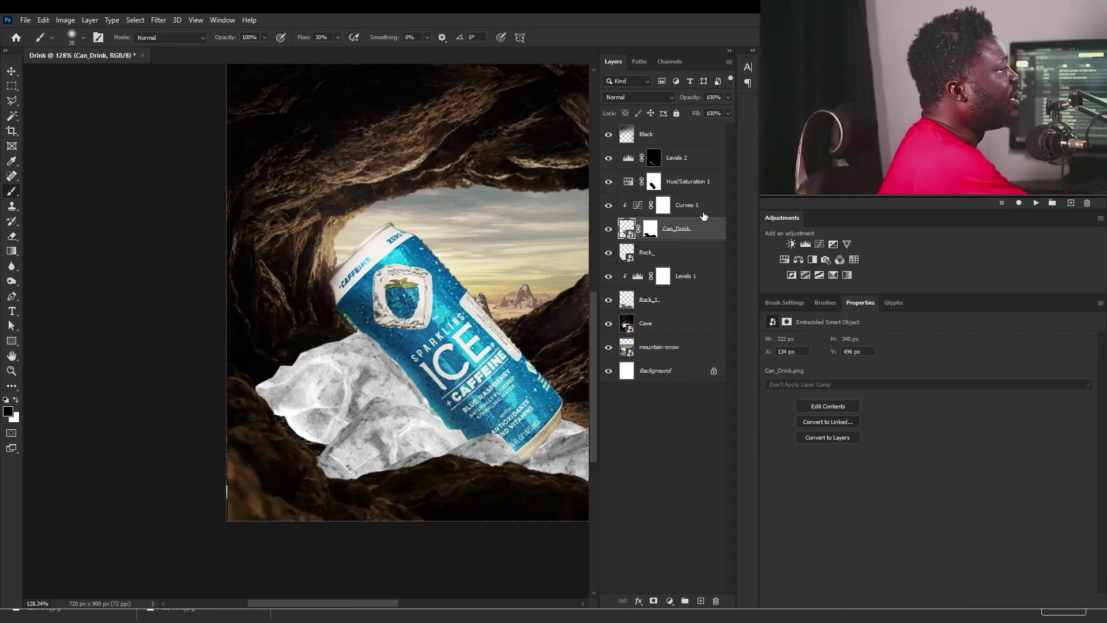
pyautogui.click(682, 207)
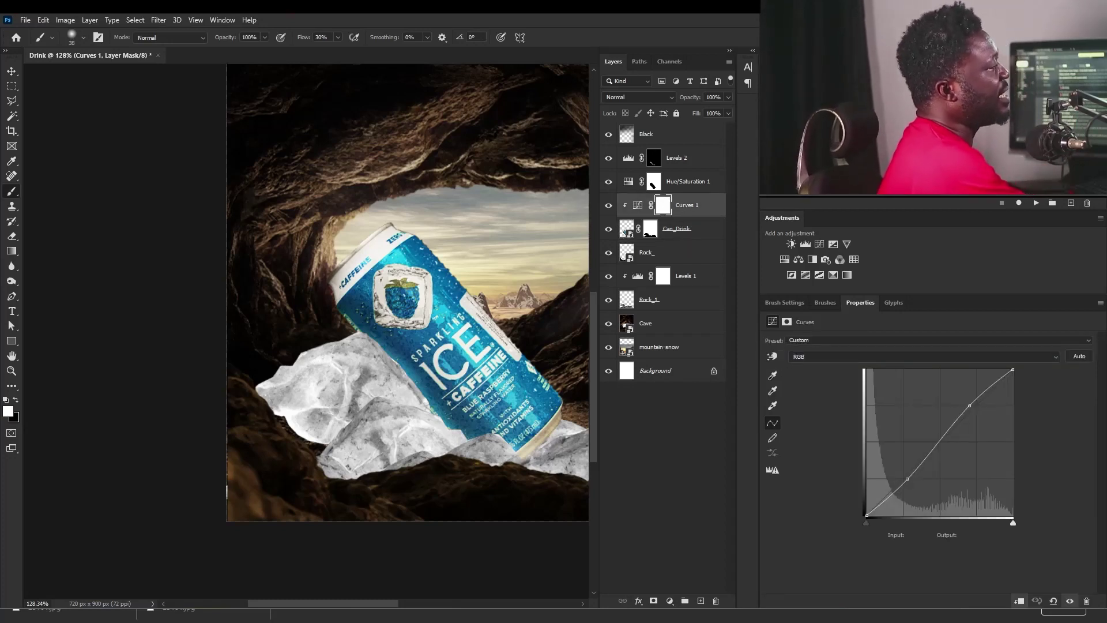
pyautogui.click(785, 261)
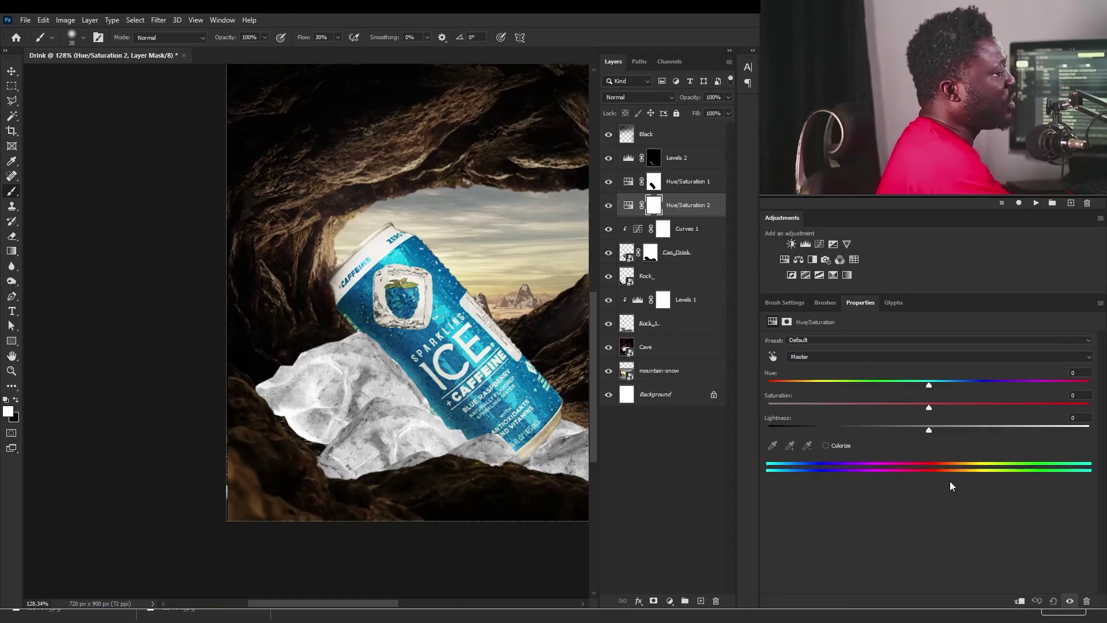
pyautogui.keyDown('alt'); pyautogui.click(659, 218); pyautogui.keyUp('alt')
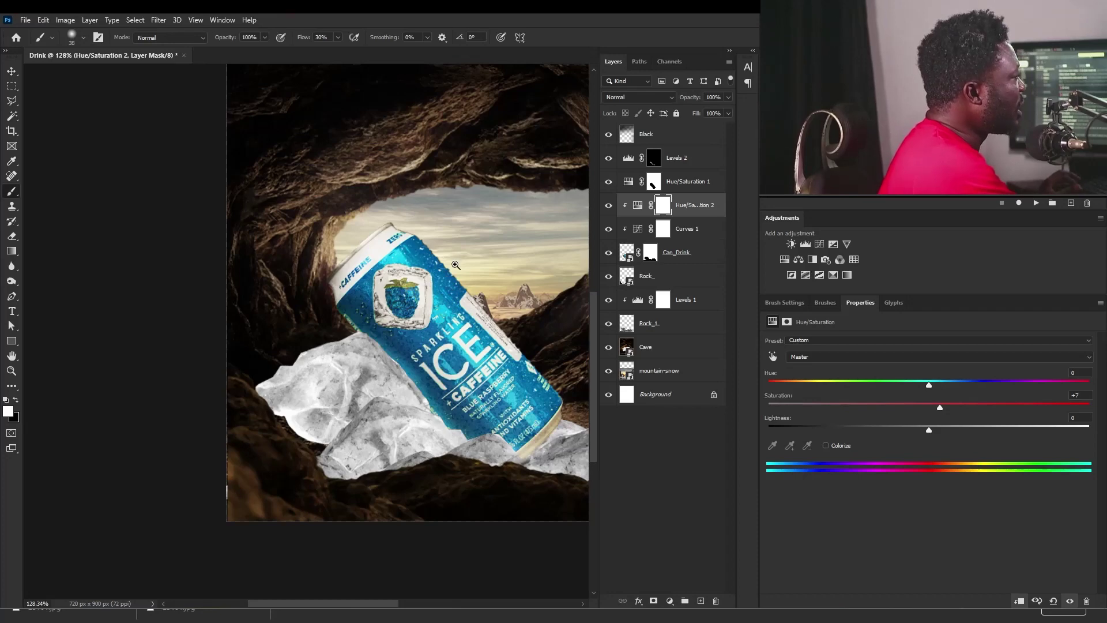
pyautogui.scroll(-3, 455, 265)
pyautogui.scroll(3, 435, 282)
pyautogui.scroll(-1, 412, 308)
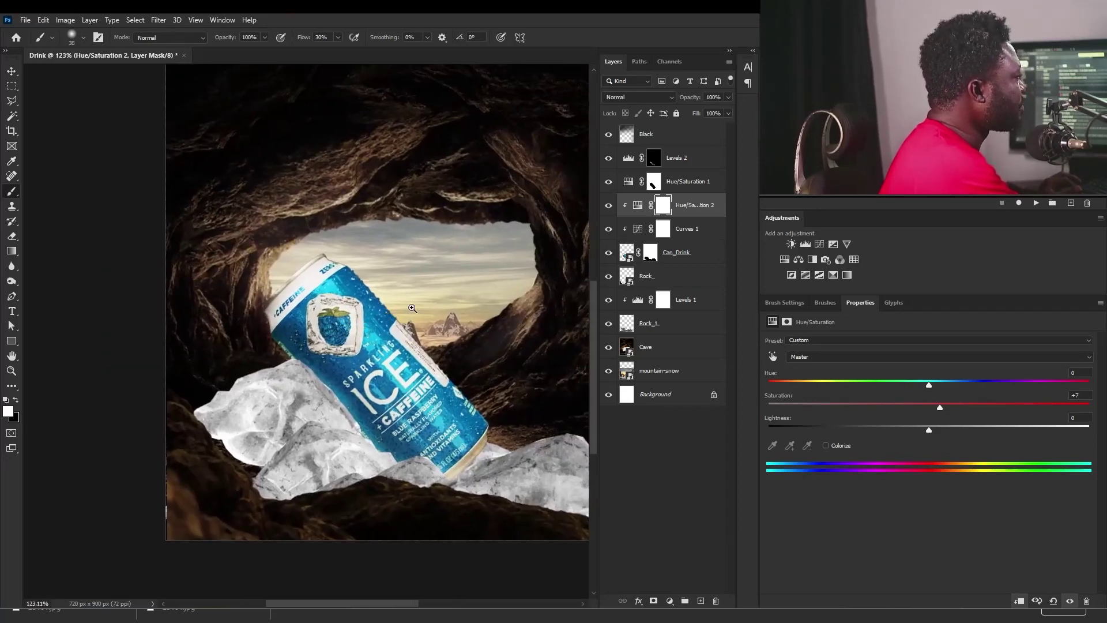
pyautogui.scroll(-2, 413, 307)
pyautogui.scroll(1, 425, 299)
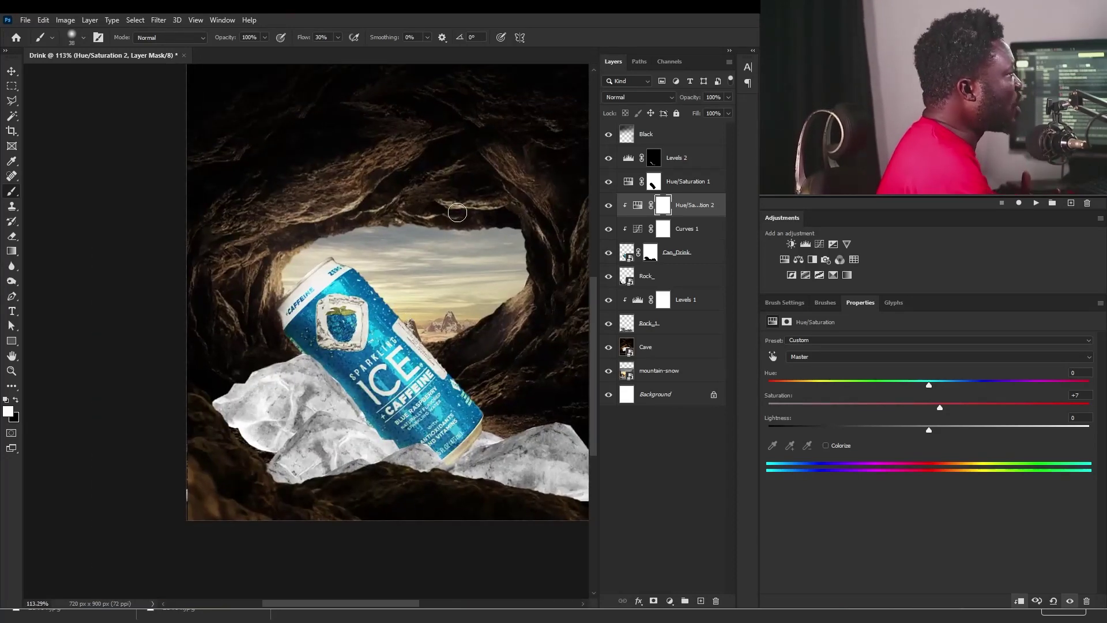
# Create a new layer above Levels 2 and fill it with the Clouds render filter in black and white
pyautogui.click(676, 159)
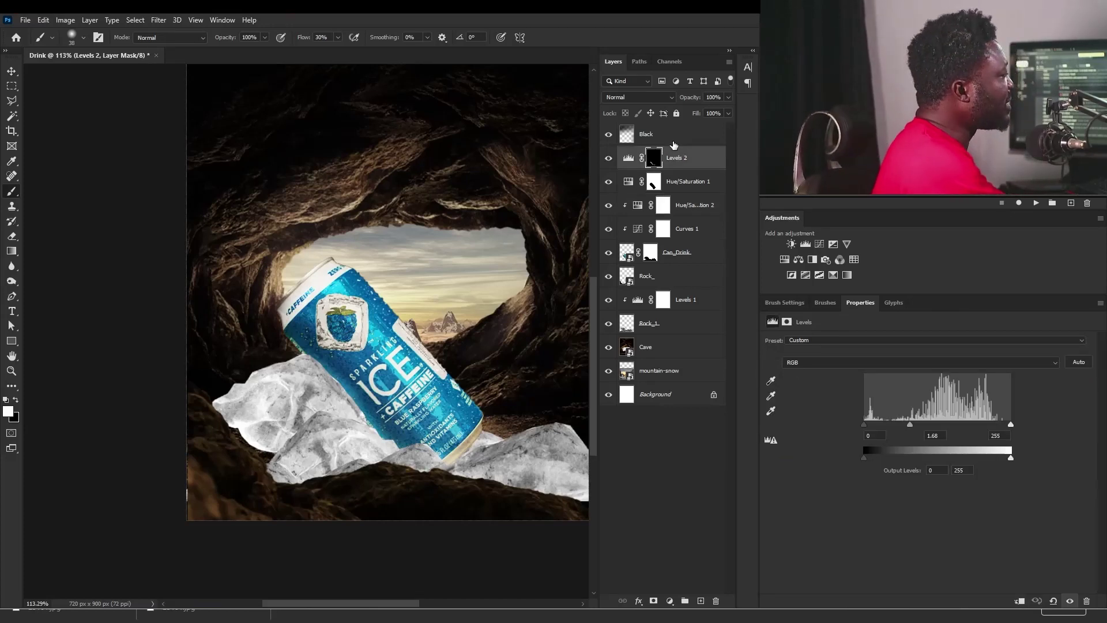
pyautogui.click(8, 412)
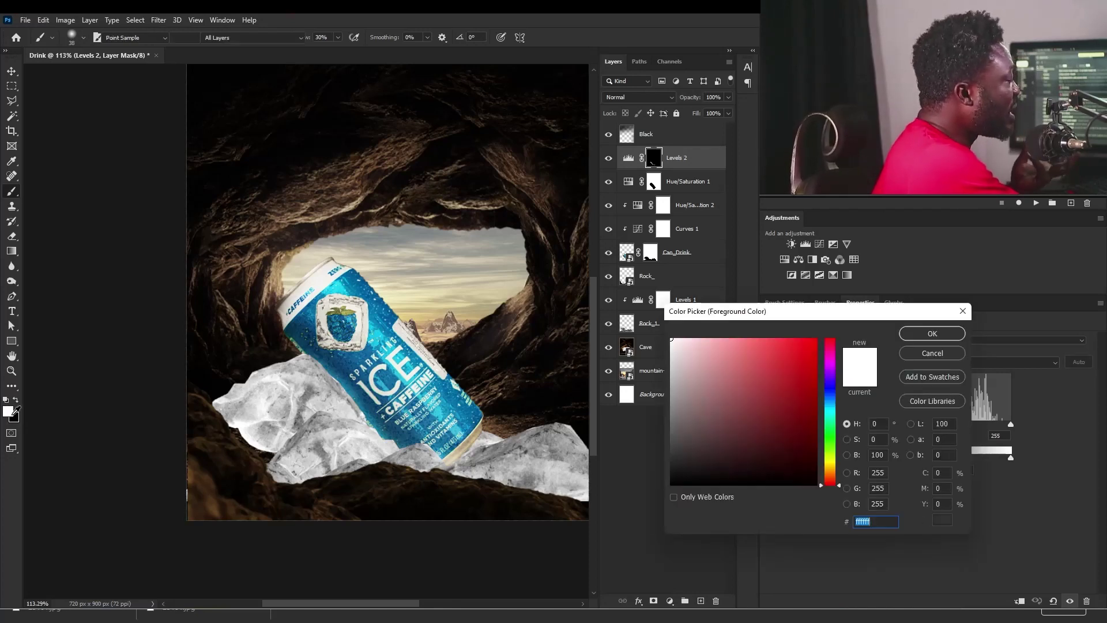
pyautogui.press('Return')
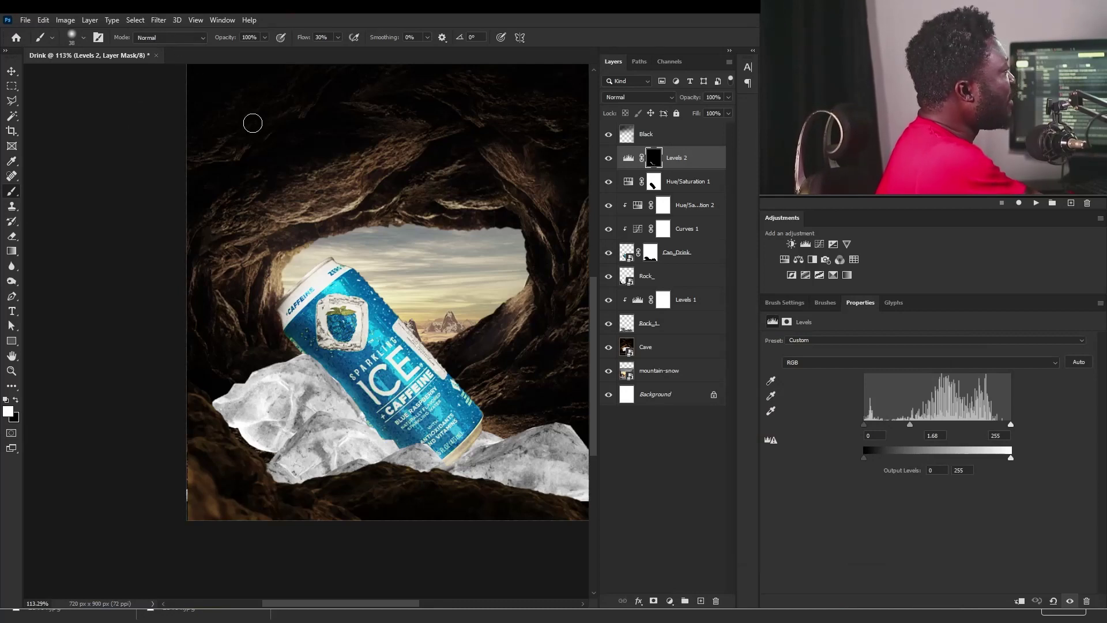
pyautogui.click(701, 602)
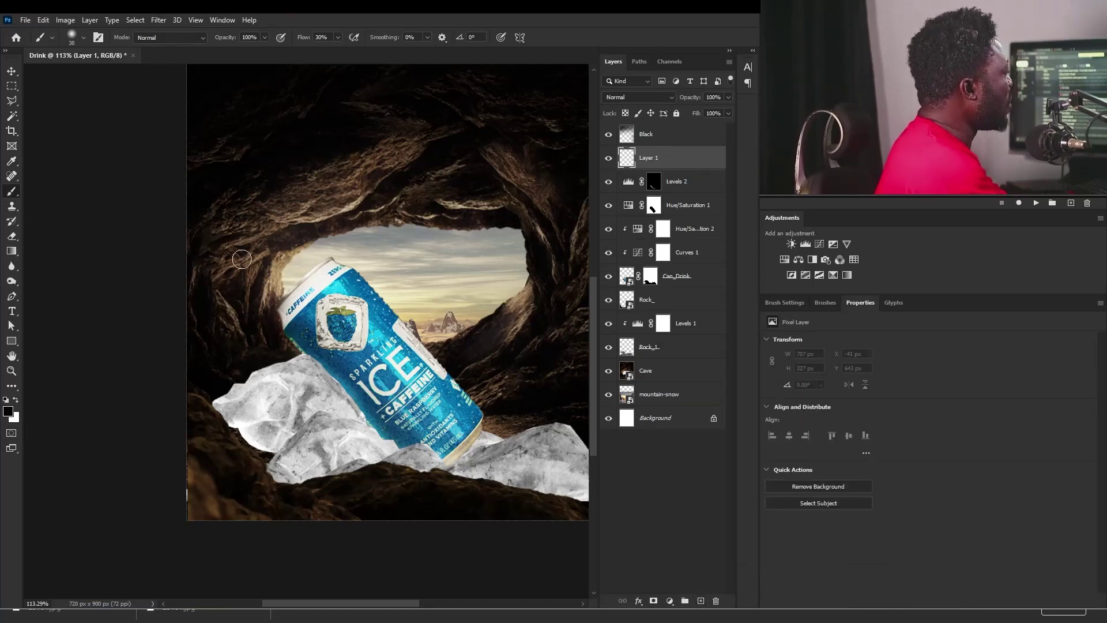
pyautogui.click(158, 21)
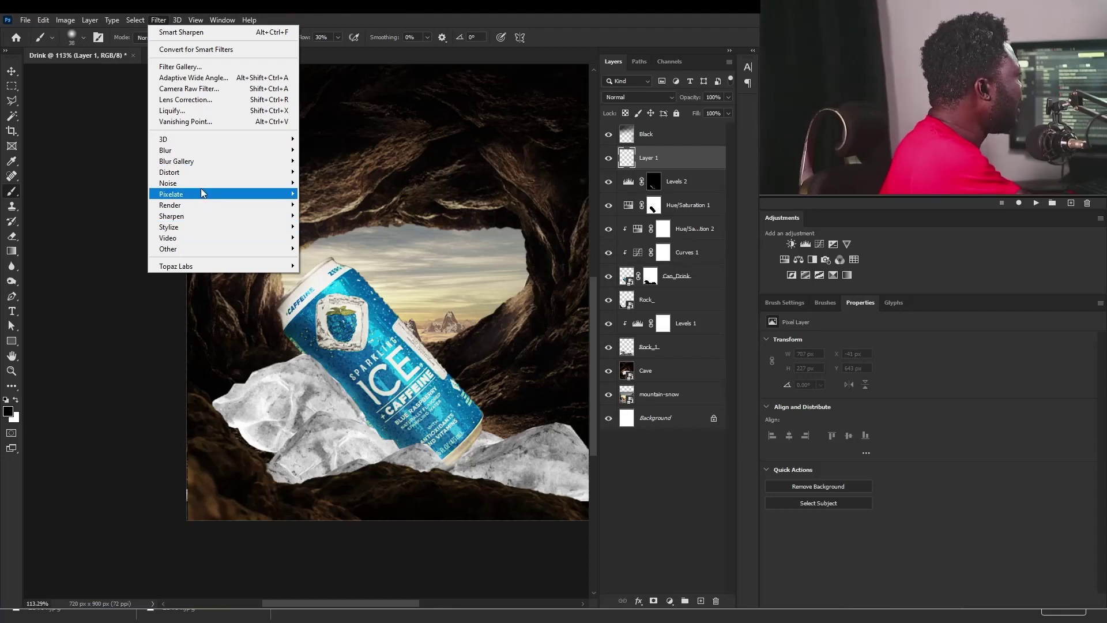
pyautogui.moveTo(202, 206)
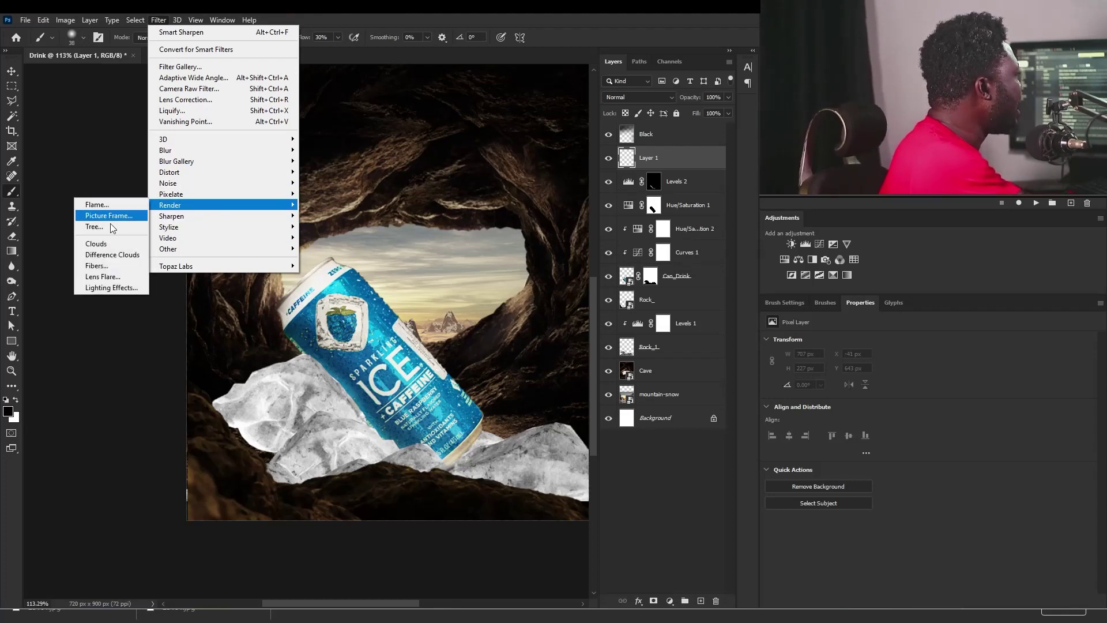
pyautogui.click(96, 244)
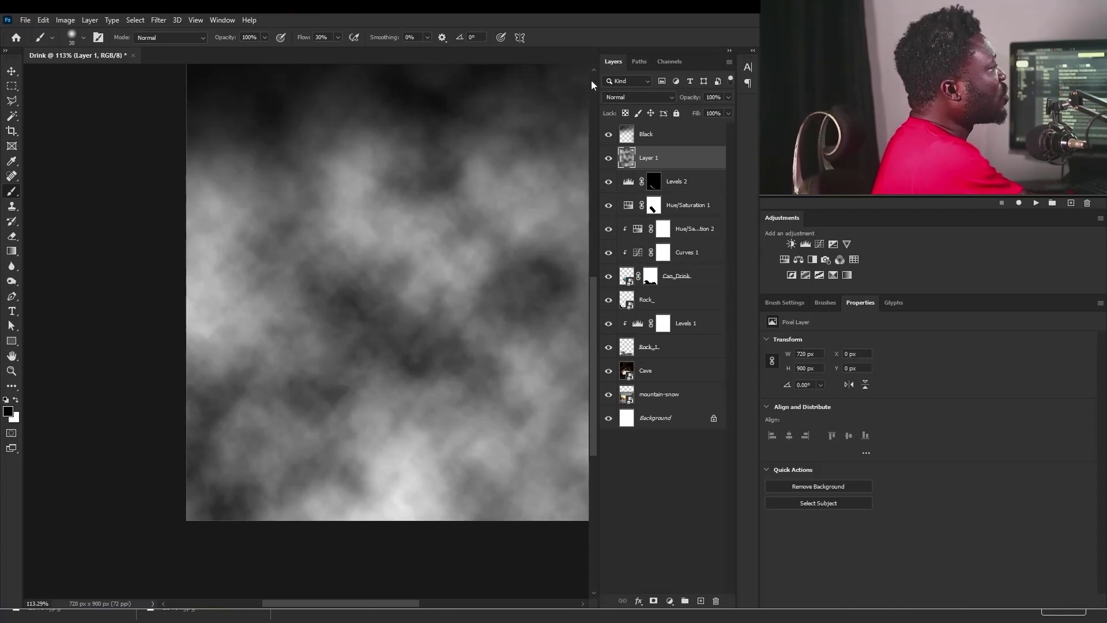
# Set the clouds layer's blend mode to Screen, and shrink and rotate it to about 326 x 328 px along the tilted can
pyautogui.click(622, 98)
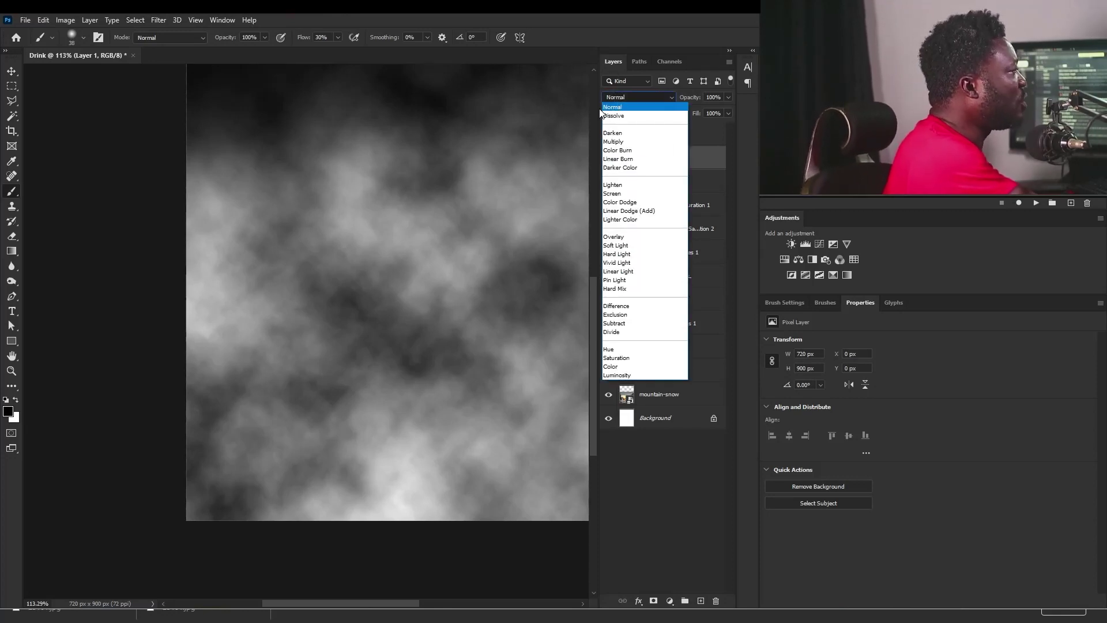
pyautogui.click(631, 196)
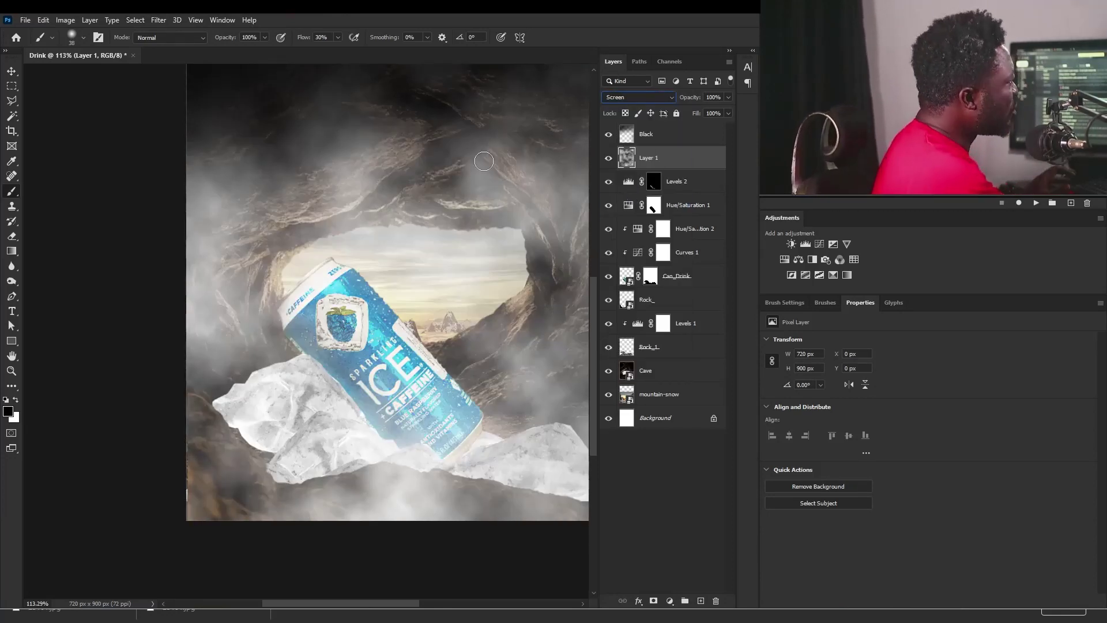
pyautogui.hotkey('ctrl', 't')
pyautogui.scroll(-3, 418, 251)
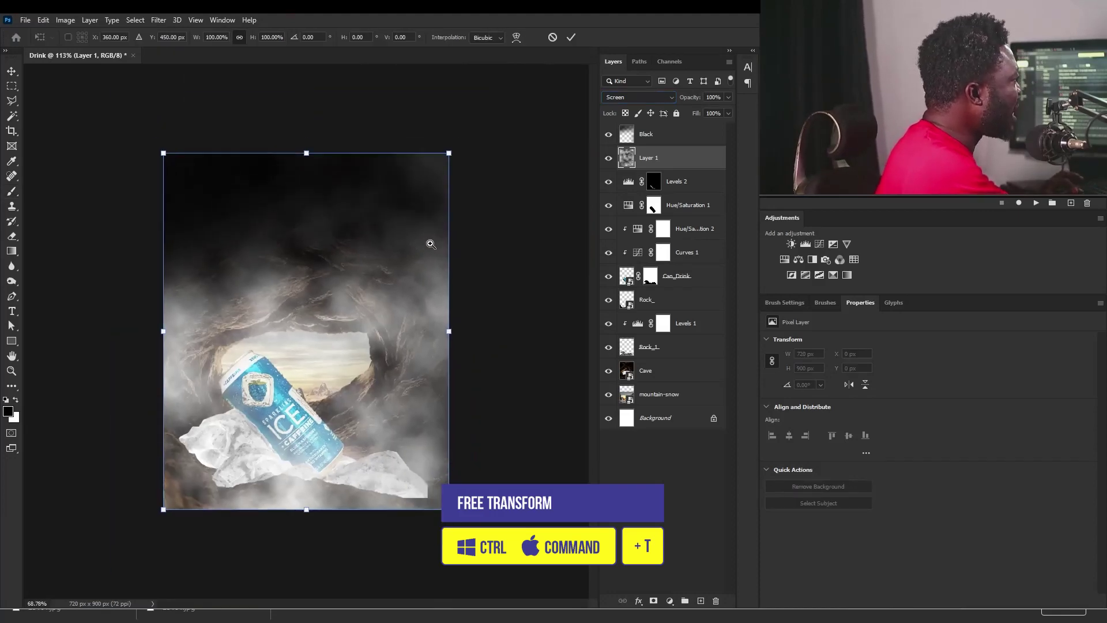
pyautogui.moveTo(473, 148); pyautogui.dragTo(336, 289)
pyautogui.scroll(3, 333, 342)
pyautogui.moveTo(391, 416); pyautogui.dragTo(420, 354)
pyautogui.moveTo(338, 263); pyautogui.dragTo(269, 355)
pyautogui.moveTo(398, 404); pyautogui.dragTo(372, 390)
pyautogui.moveTo(296, 428); pyautogui.dragTo(294, 425)
pyautogui.press('Return')
pyautogui.moveTo(232, 437); pyautogui.dragTo(269, 452)
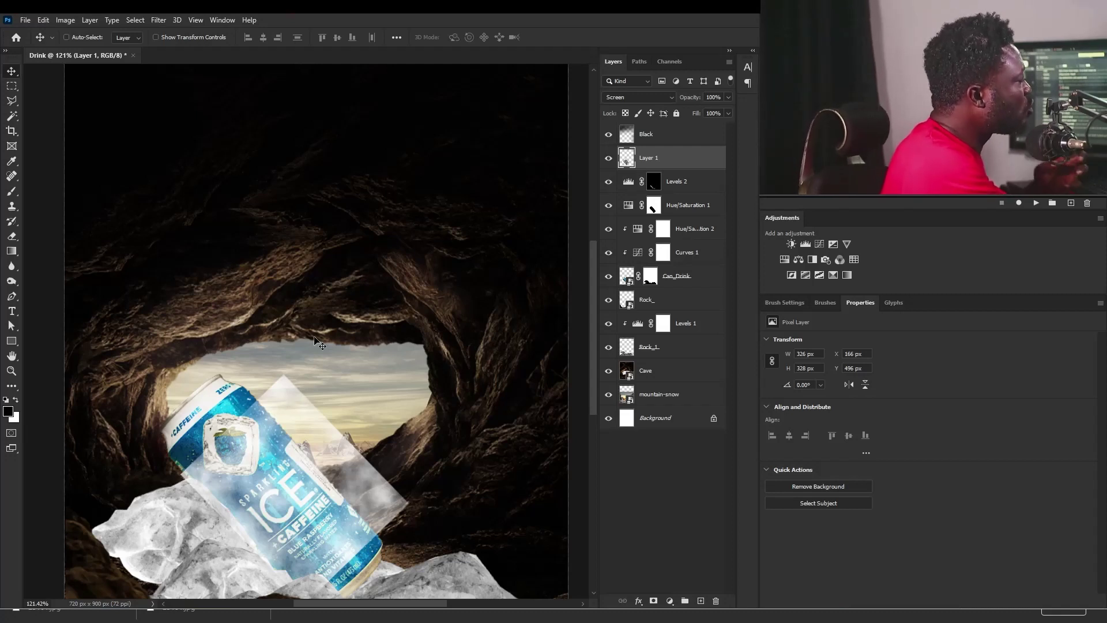
# Rename the clouds layer as ICE Smoke
pyautogui.doubleClick(648, 158)
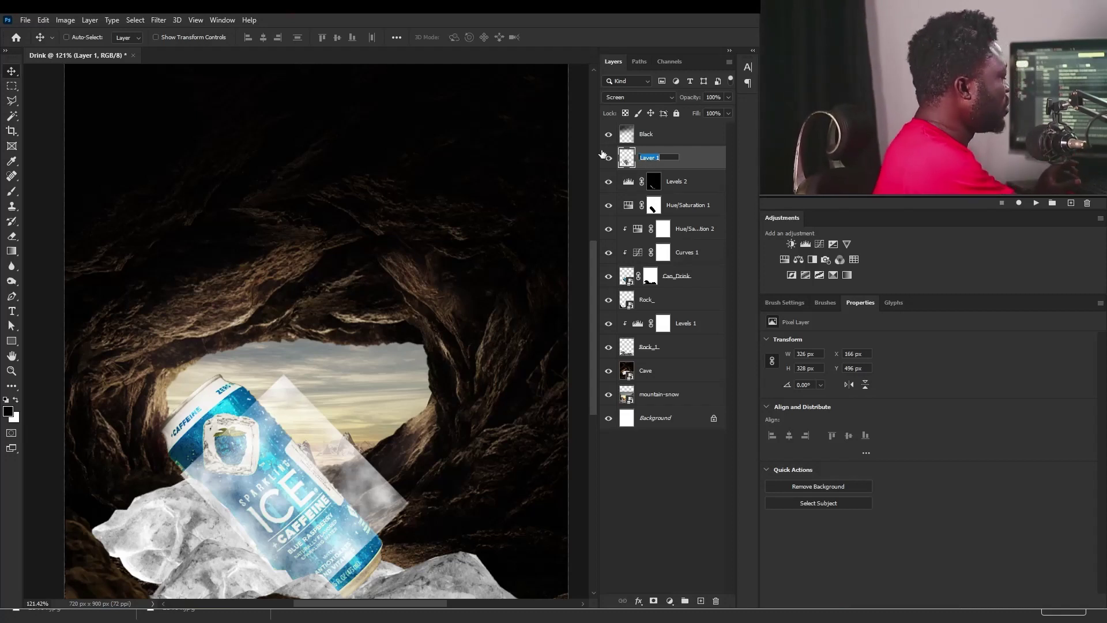
pyautogui.write('Smoke')
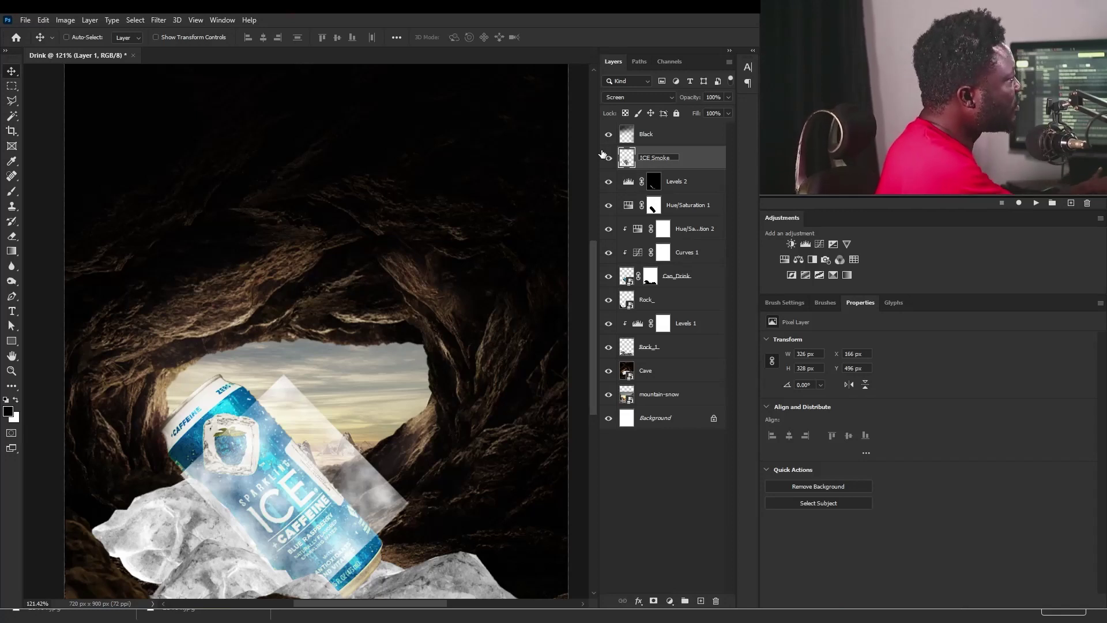
pyautogui.press('Return')
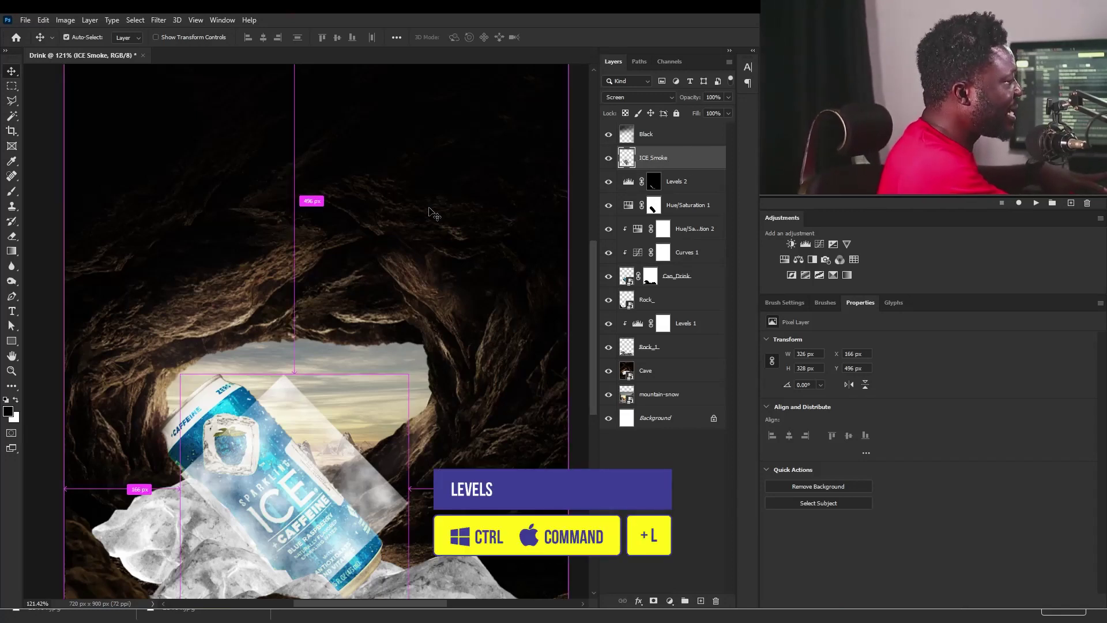
# Apply Levels to ICE Smoke, setting the midtone to 0.68, raising the black input and lowering the white input for stronger contrast
pyautogui.hotkey('ctrl', 'l')
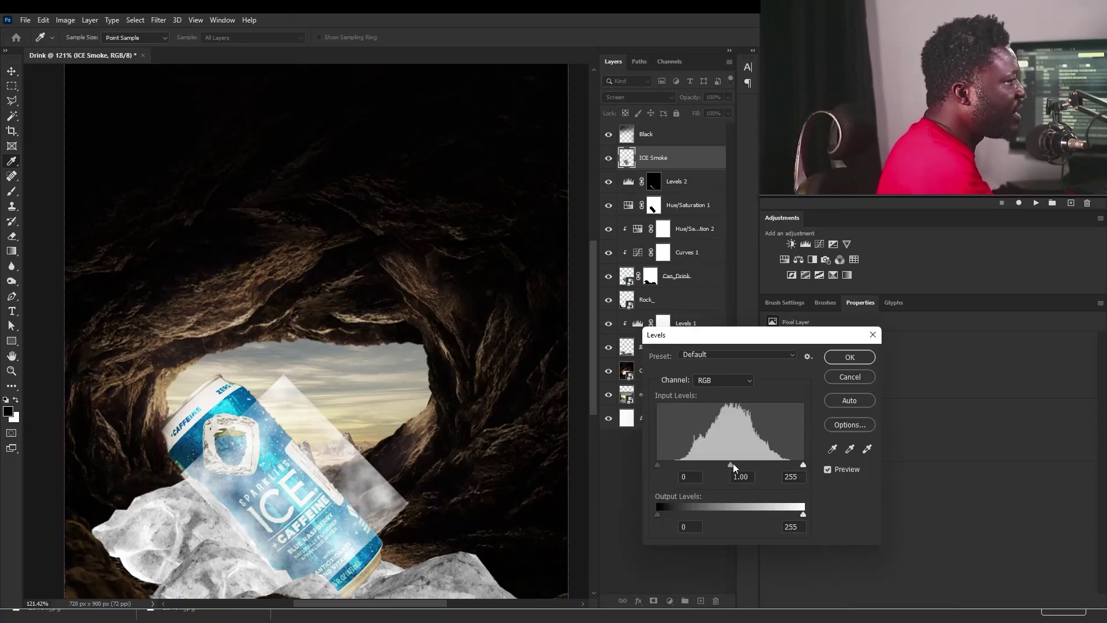
pyautogui.moveTo(730, 465)
pyautogui.mouseDown()
pyautogui.moveTo(717, 466)
pyautogui.moveTo(750, 465)
pyautogui.mouseUp()
pyautogui.moveTo(658, 464); pyautogui.dragTo(685, 465)
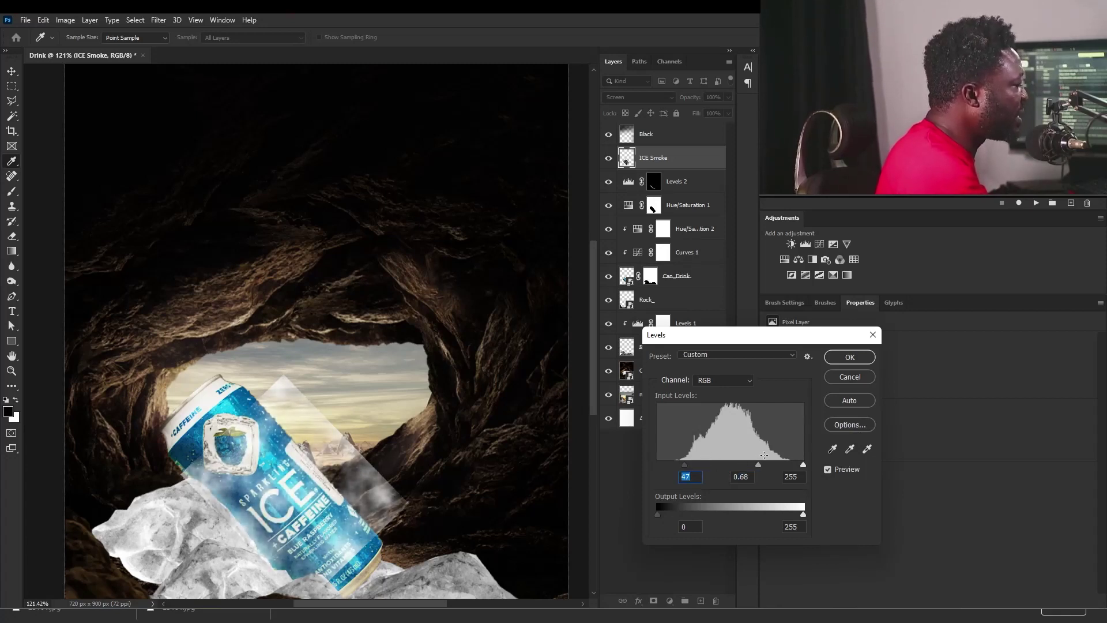
pyautogui.moveTo(804, 465); pyautogui.dragTo(759, 466)
pyautogui.moveTo(684, 464); pyautogui.dragTo(691, 464)
pyautogui.click(836, 359)
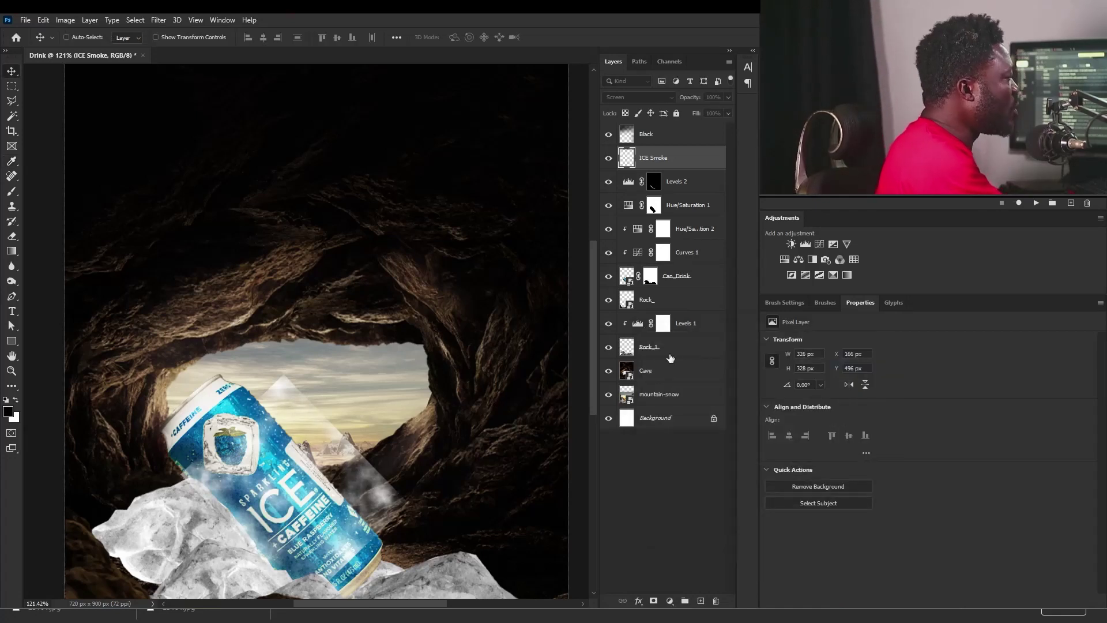
# Add a layer mask to ICE Smoke and paint black with a larger soft brush to hide the smoke's hard edges around the can
pyautogui.click(653, 600)
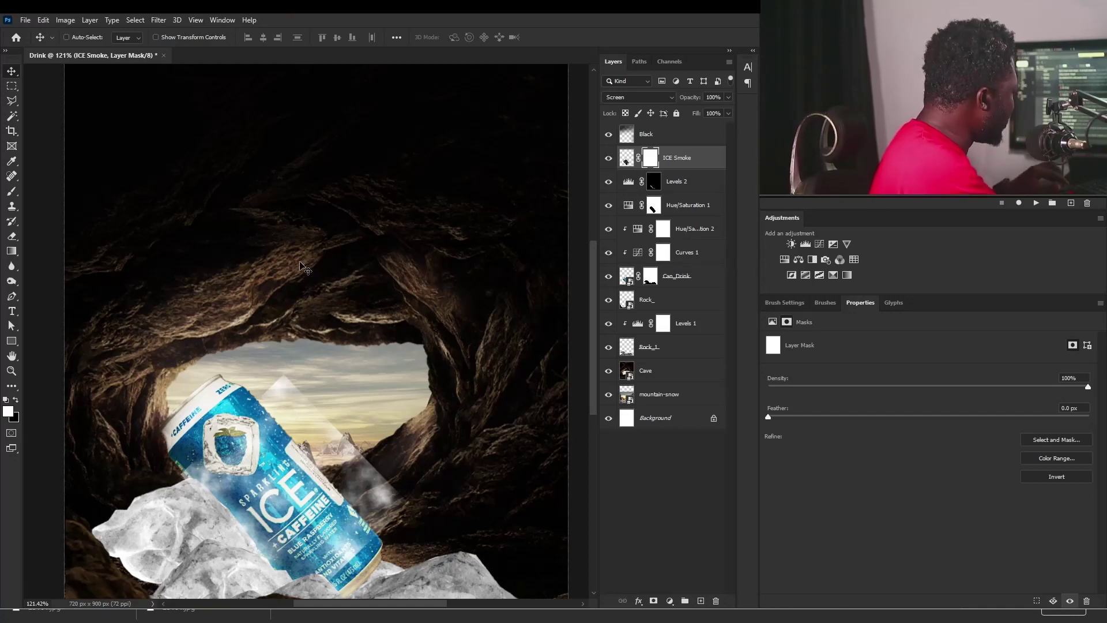
pyautogui.press('b')
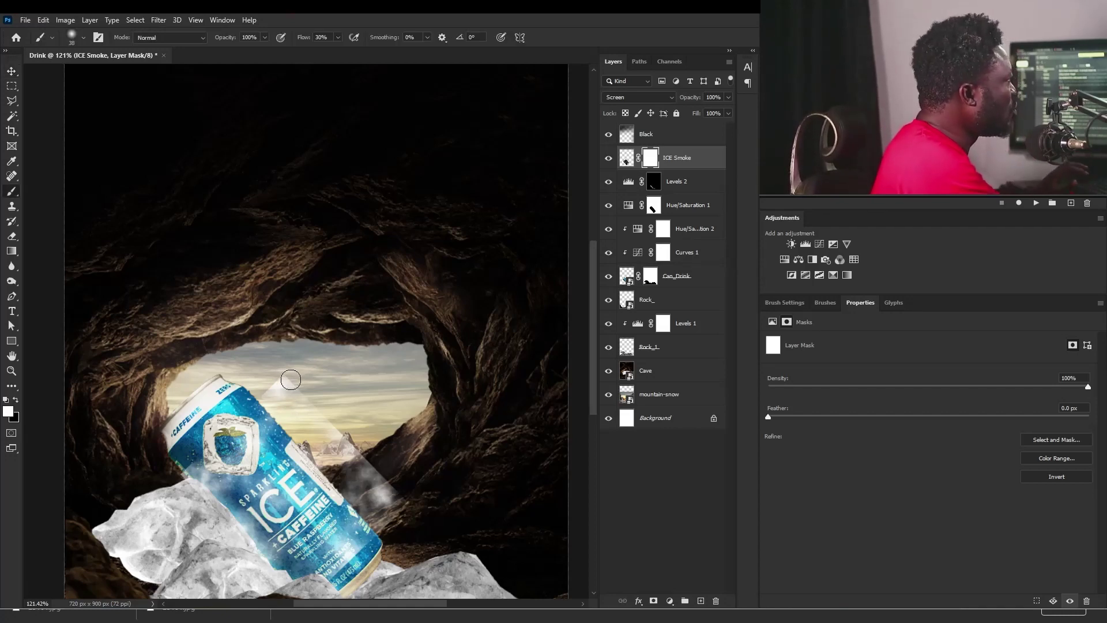
pyautogui.click(16, 400)
pyautogui.press(']')
pyautogui.press(']')
pyautogui.press(']')
pyautogui.press(']')
pyautogui.press(']')
pyautogui.press(']')
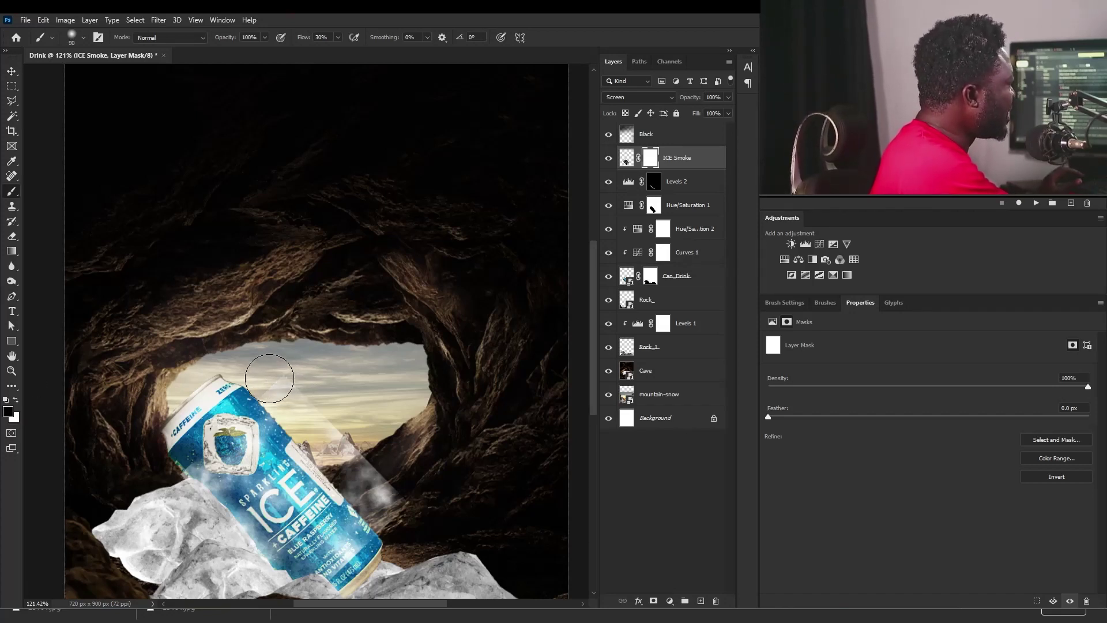
pyautogui.click(269, 378)
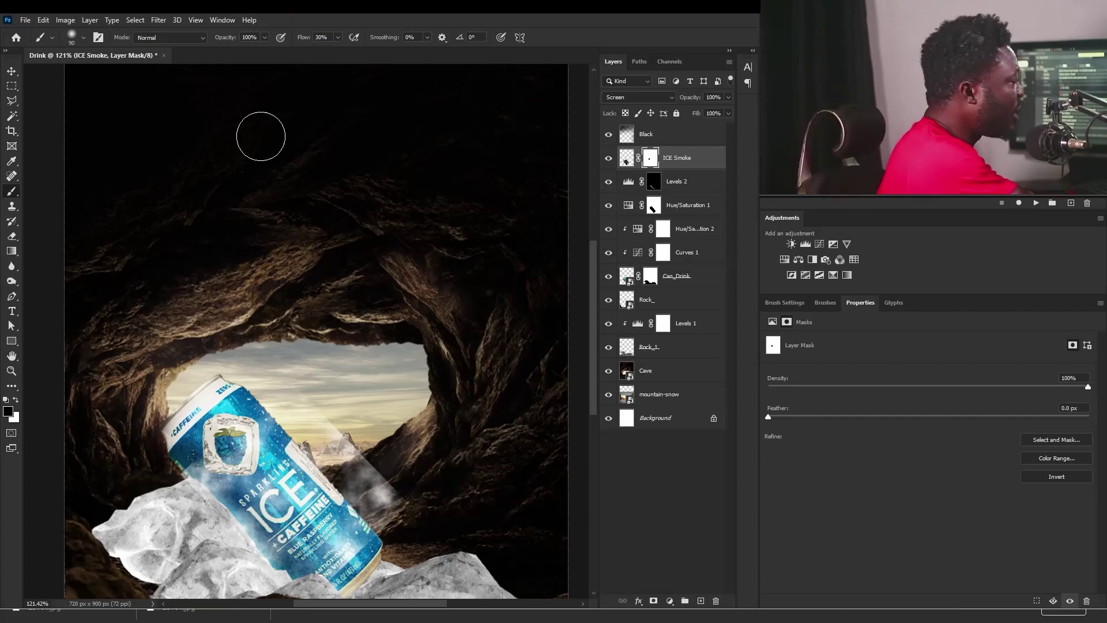
pyautogui.moveTo(316, 388)
pyautogui.mouseDown()
pyautogui.moveTo(334, 392)
pyautogui.moveTo(348, 442)
pyautogui.moveTo(397, 464)
pyautogui.moveTo(387, 490)
pyautogui.mouseUp()
pyautogui.moveTo(173, 507)
pyautogui.mouseDown()
pyautogui.moveTo(206, 532)
pyautogui.moveTo(178, 498)
pyautogui.moveTo(169, 468)
pyautogui.moveTo(179, 448)
pyautogui.moveTo(181, 484)
pyautogui.moveTo(257, 573)
pyautogui.mouseUp()
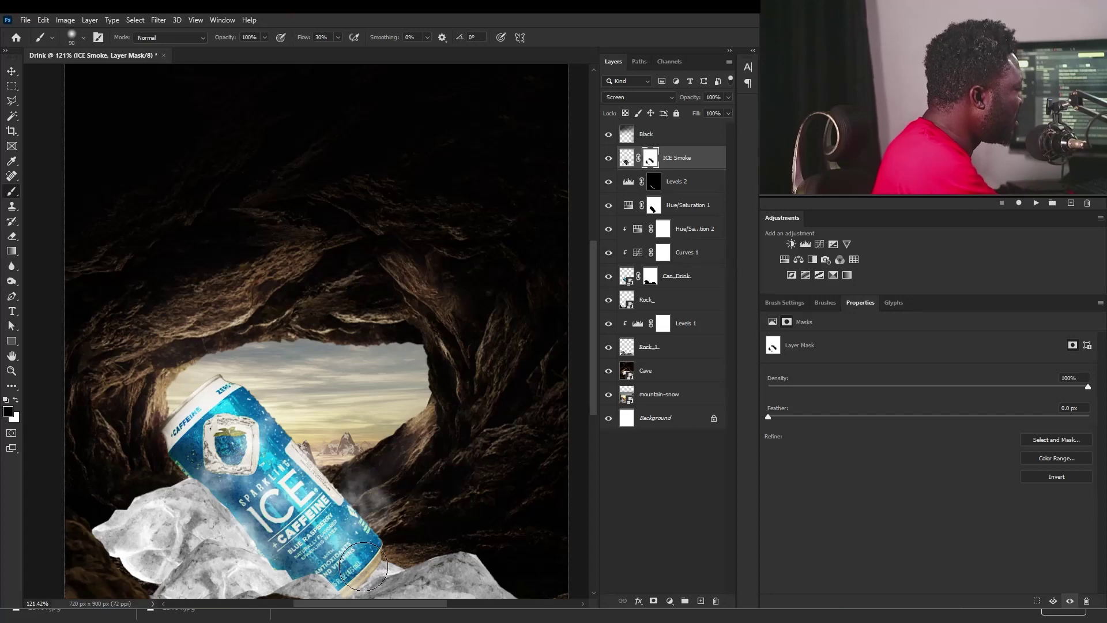
# Duplicate the ICE Smoke layer and move the copy up and left over the can's upper half
pyautogui.moveTo(692, 163); pyautogui.dragTo(701, 600)
pyautogui.press('v')
pyautogui.moveTo(263, 496); pyautogui.dragTo(223, 471)
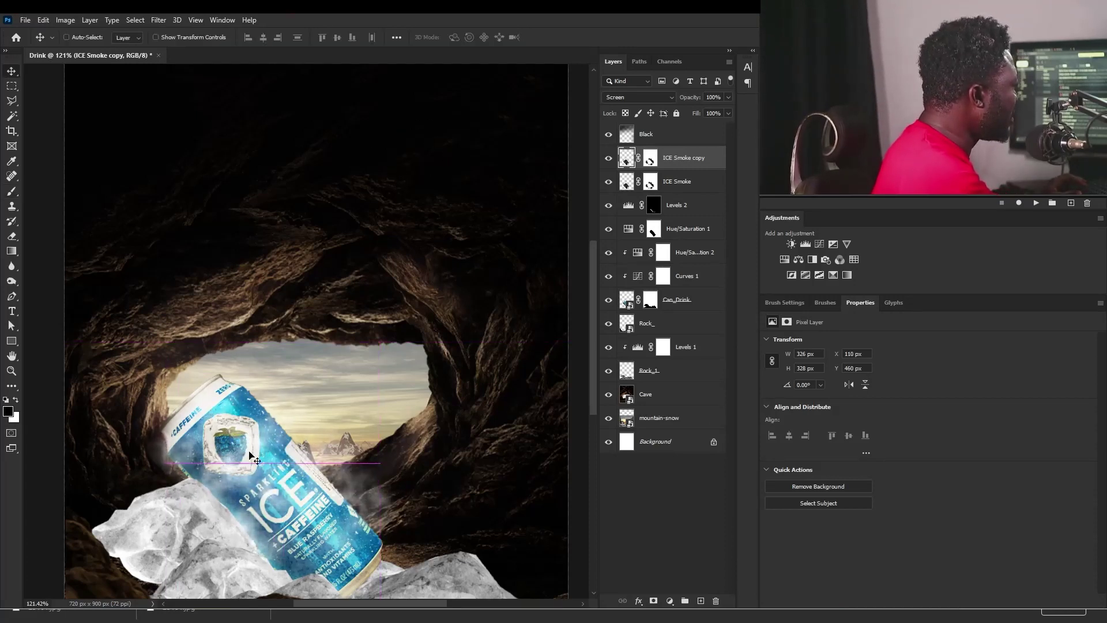
# Paint black on the ICE Smoke copy mask to hide the smoke spilling past the can's left edge
pyautogui.click(648, 155)
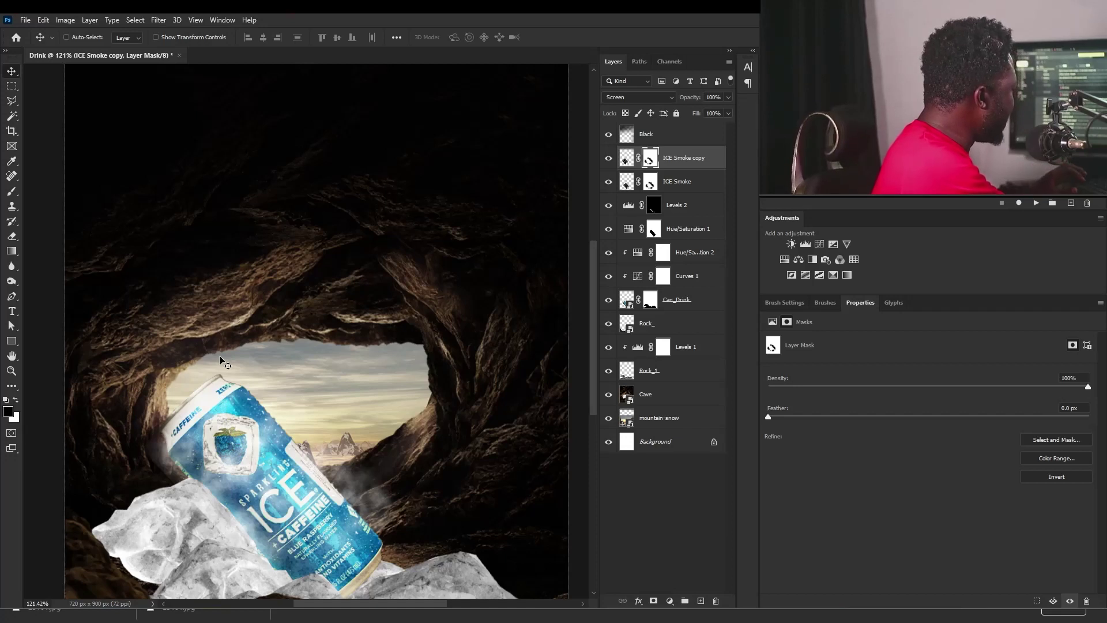
pyautogui.press('b')
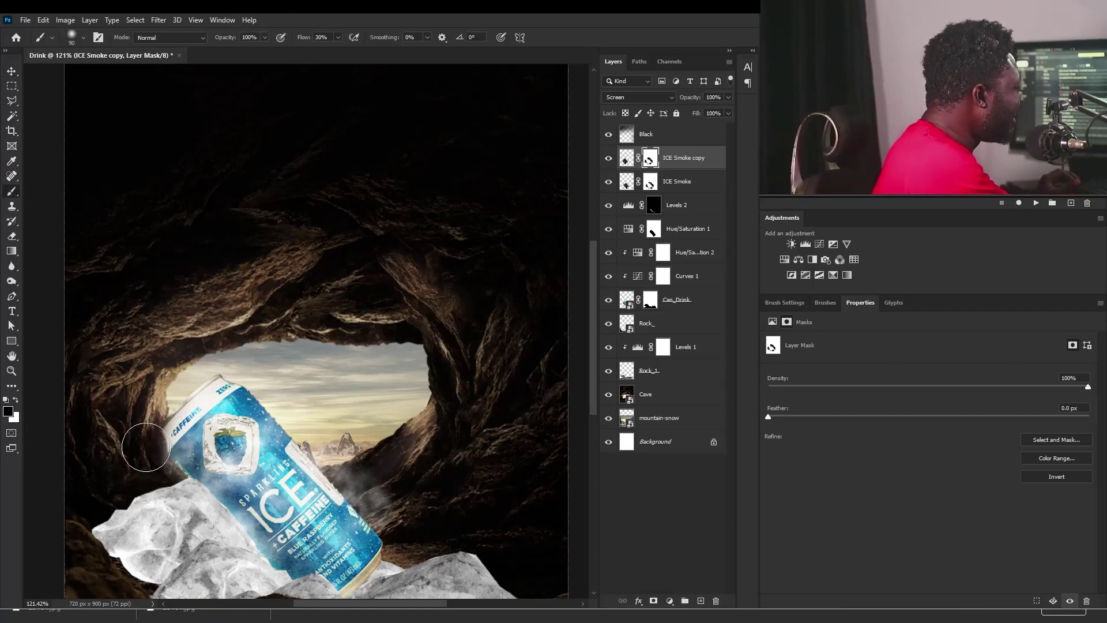
pyautogui.moveTo(146, 447)
pyautogui.mouseDown()
pyautogui.moveTo(159, 494)
pyautogui.moveTo(228, 553)
pyautogui.mouseUp()
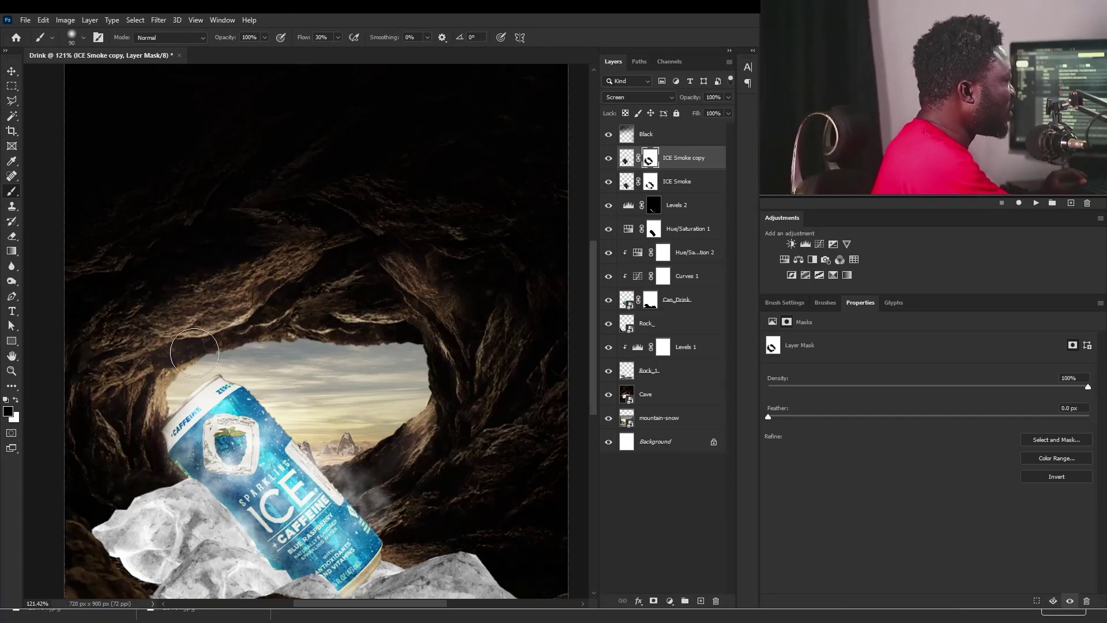
# Duplicate ICE Smoke copy, scale the duplicate to about 168 x 169 px and place it over the can's base
pyautogui.hotkey('ctrl', '2')
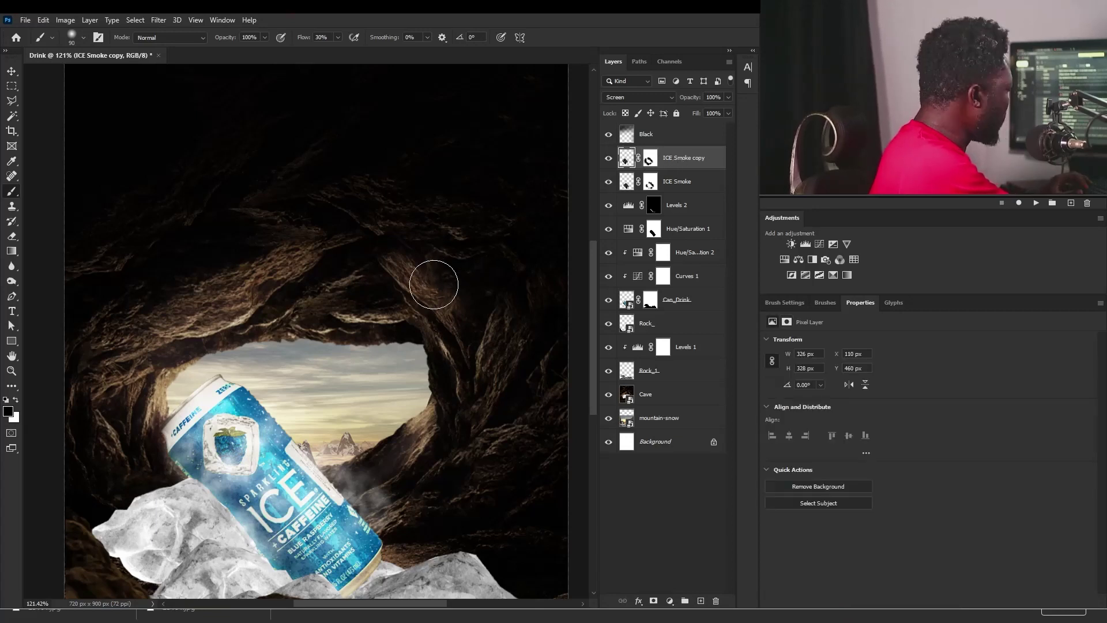
pyautogui.press('v')
pyautogui.moveTo(685, 165); pyautogui.dragTo(700, 601)
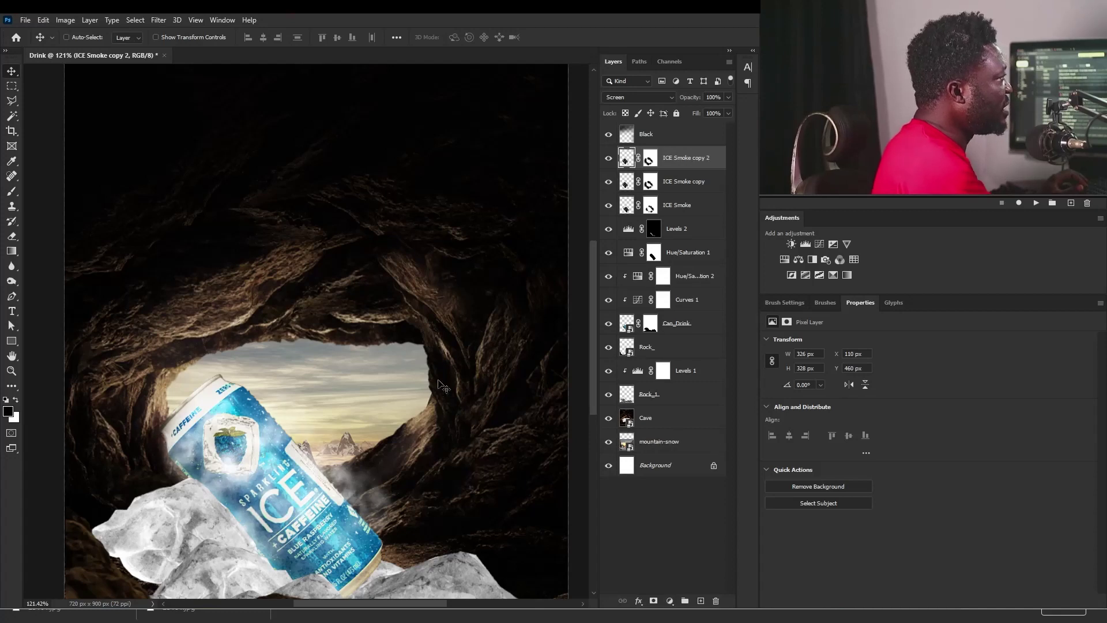
pyautogui.hotkey('ctrl', 't')
pyautogui.moveTo(369, 346); pyautogui.dragTo(309, 396)
pyautogui.moveTo(251, 456); pyautogui.dragTo(346, 557)
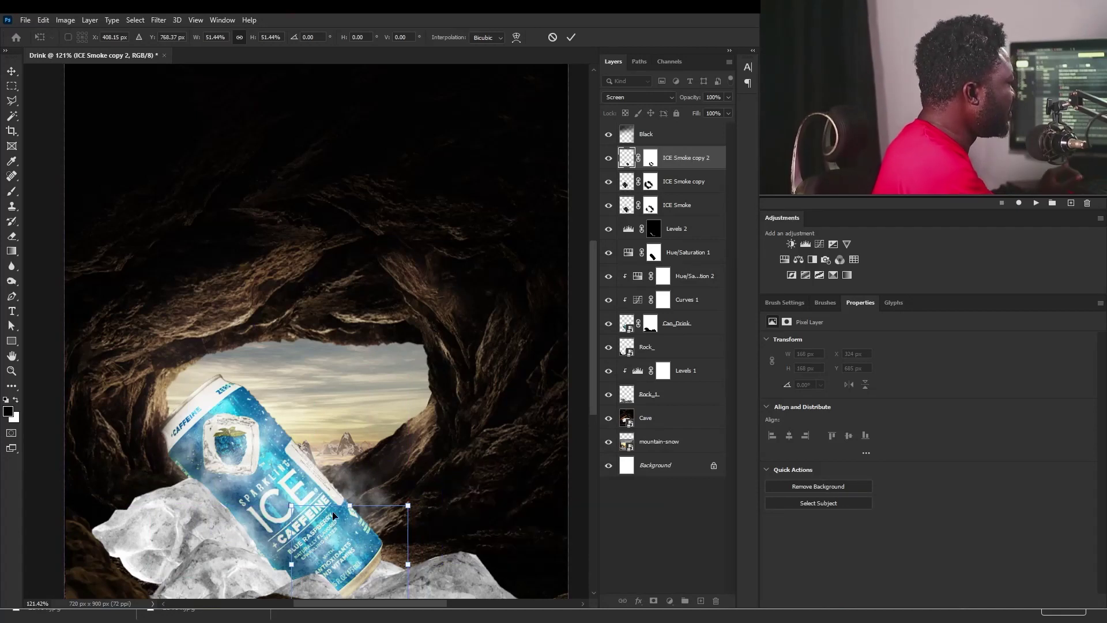
pyautogui.press('Return')
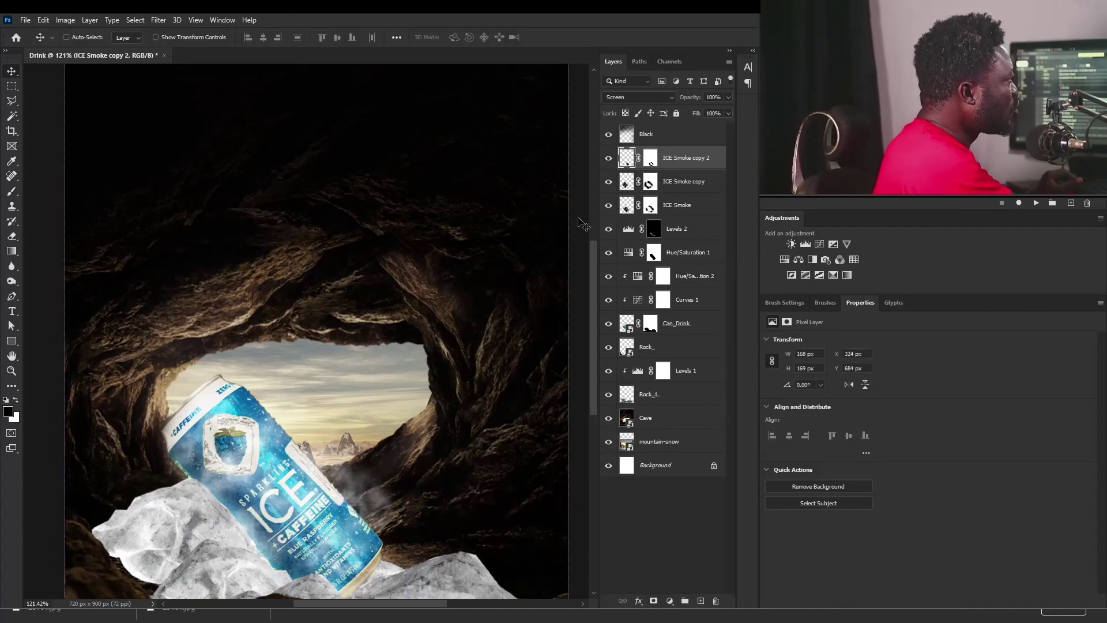
# Compare the smoke layers' visibility and paint black on the ICE Smoke mask to thin the smoke over the can's fruit emblem
pyautogui.click(608, 184)
pyautogui.click(609, 185)
pyautogui.click(609, 206)
pyautogui.click(610, 205)
pyautogui.click(610, 206)
pyautogui.click(610, 206)
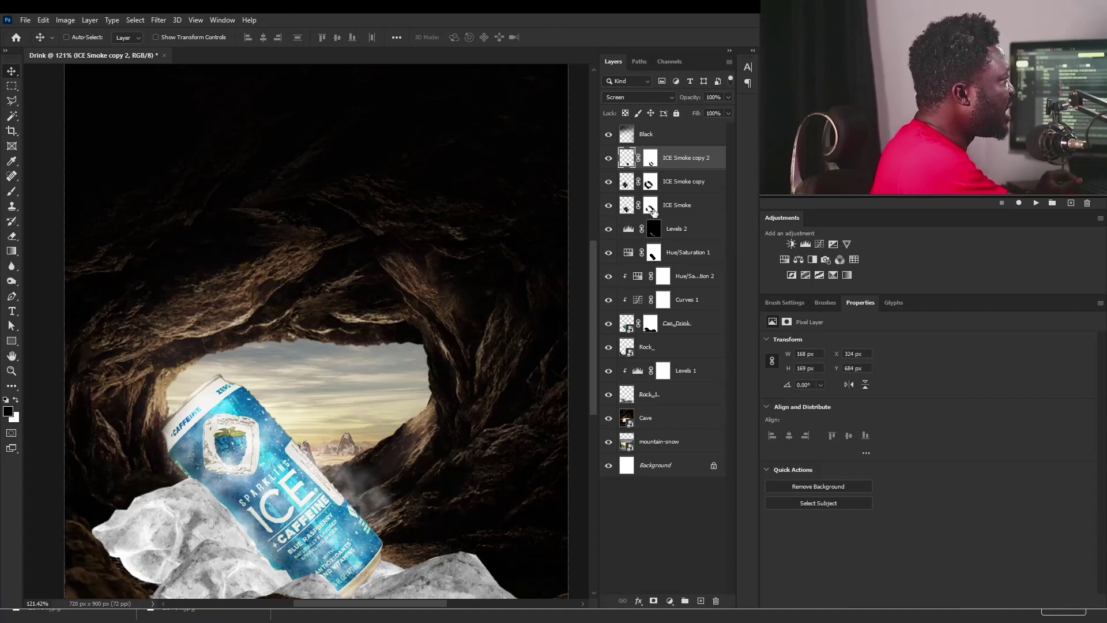
pyautogui.click(650, 205)
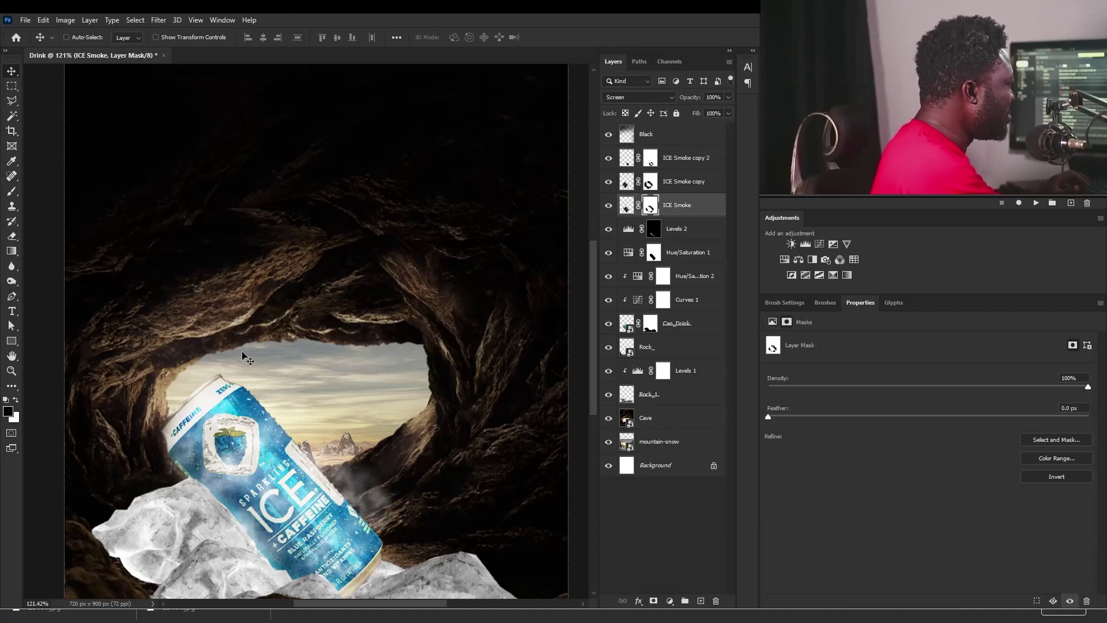
pyautogui.press('b')
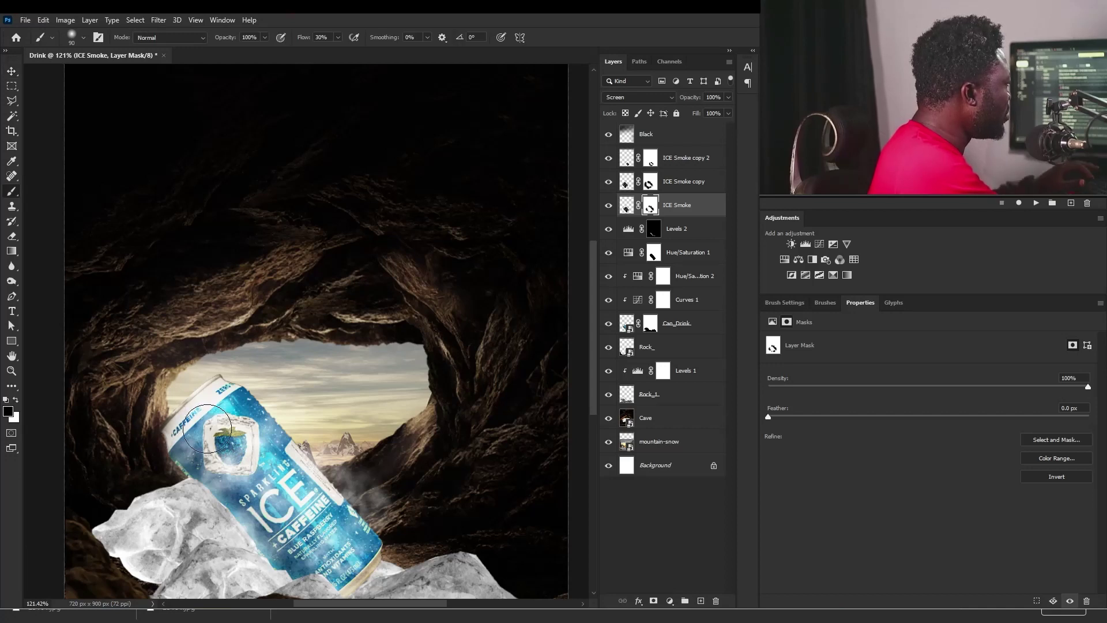
pyautogui.moveTo(228, 438)
pyautogui.mouseDown()
pyautogui.moveTo(277, 500)
pyautogui.moveTo(254, 479)
pyautogui.moveTo(268, 521)
pyautogui.moveTo(313, 529)
pyautogui.moveTo(256, 465)
pyautogui.moveTo(231, 464)
pyautogui.moveTo(231, 438)
pyautogui.moveTo(278, 467)
pyautogui.mouseUp()
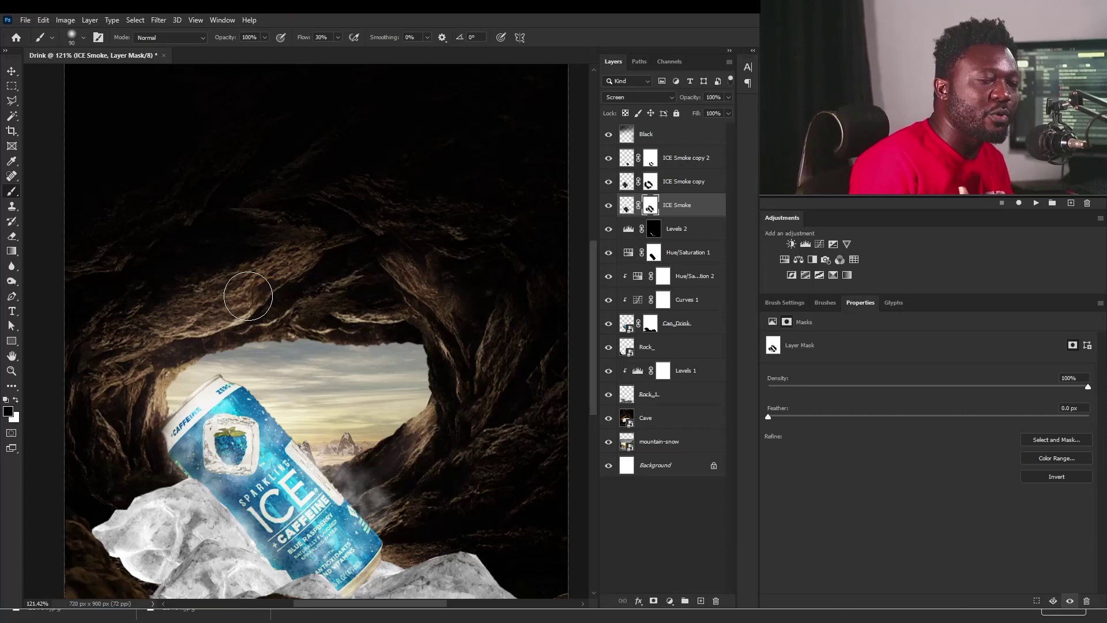
pyautogui.click(650, 184)
pyautogui.press('v')
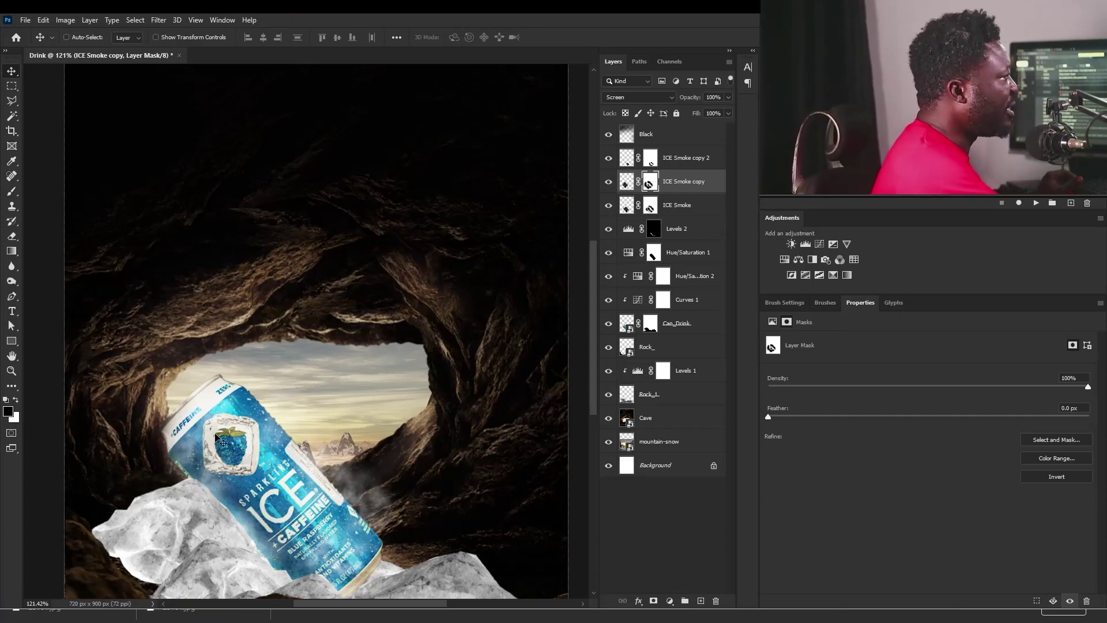
# Place the pipv46ei skier image above mountain-snow, scaled to about 36 x 42 px on the slope at the cave opening's right edge
pyautogui.click(669, 442)
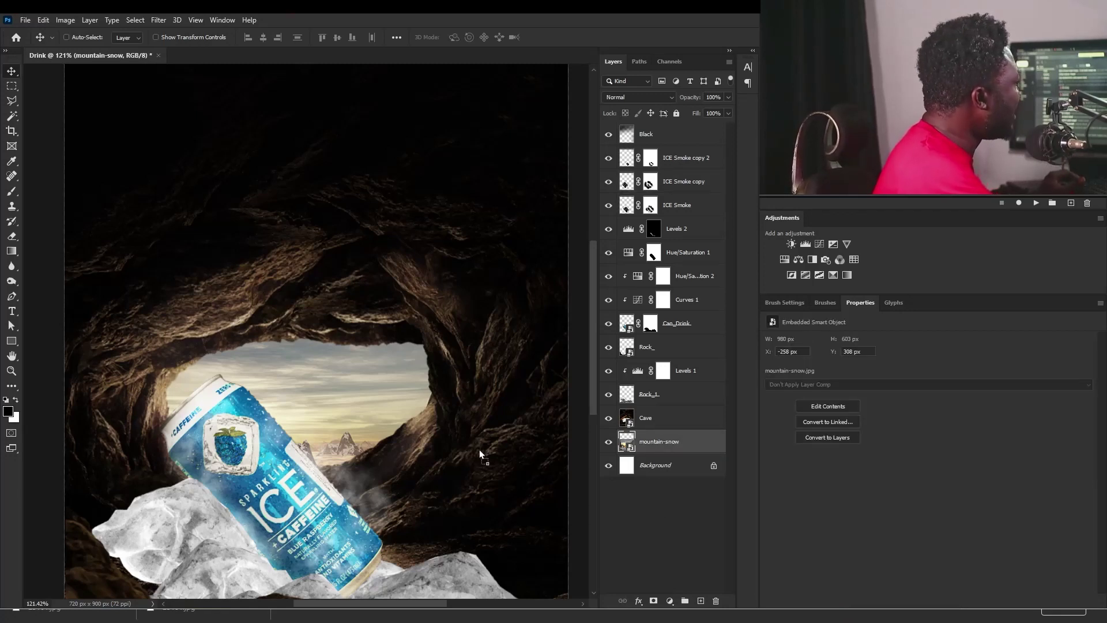
pyautogui.moveTo(389, 409); pyautogui.dragTo(389, 409)
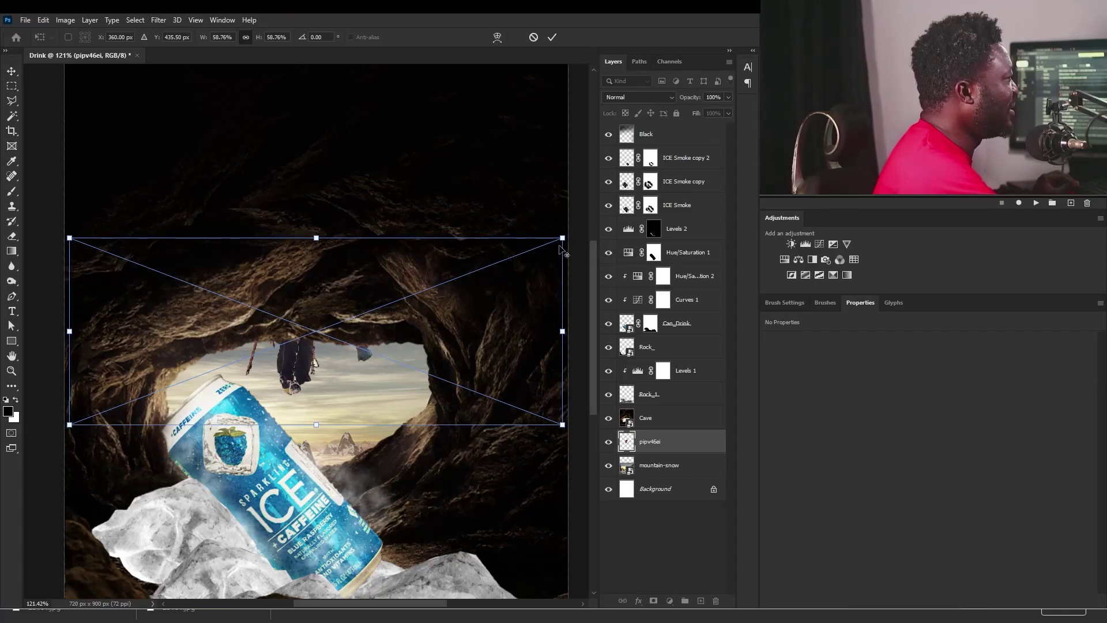
pyautogui.moveTo(562, 238); pyautogui.dragTo(495, 258)
pyautogui.moveTo(406, 323); pyautogui.dragTo(484, 406)
pyautogui.moveTo(577, 340); pyautogui.dragTo(489, 373)
pyautogui.moveTo(427, 419); pyautogui.dragTo(425, 439)
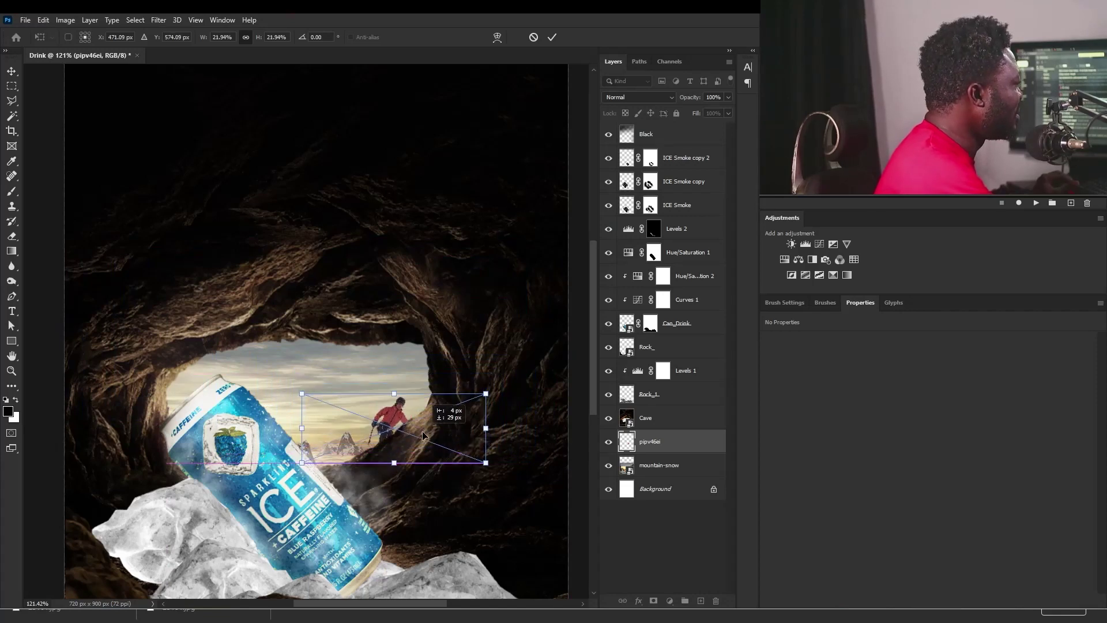
pyautogui.moveTo(487, 395); pyautogui.dragTo(417, 430)
pyautogui.press('Return')
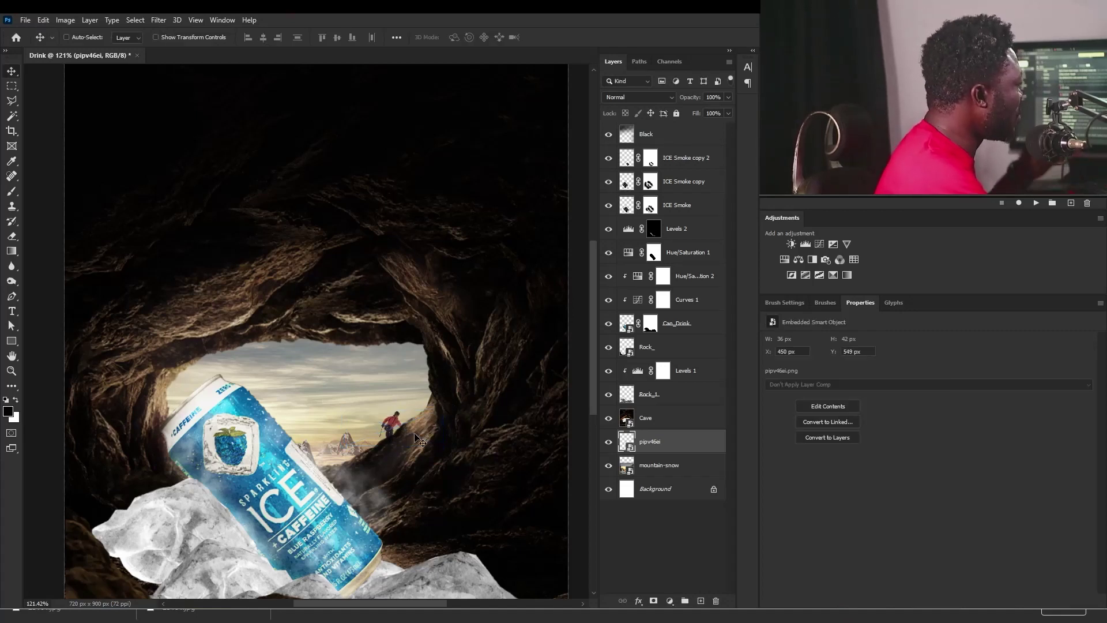
pyautogui.moveTo(390, 436); pyautogui.dragTo(391, 439)
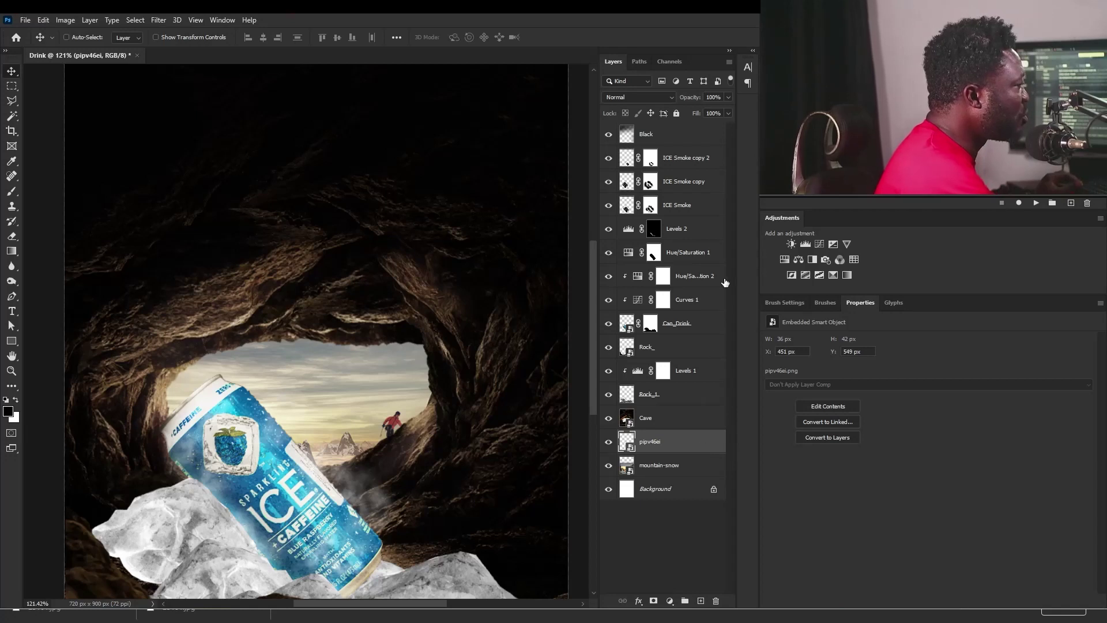
# Add a Levels adjustment clipped to the pipv46ei skier, with input black 31, midtone 0.62 and output white 160
pyautogui.click(804, 244)
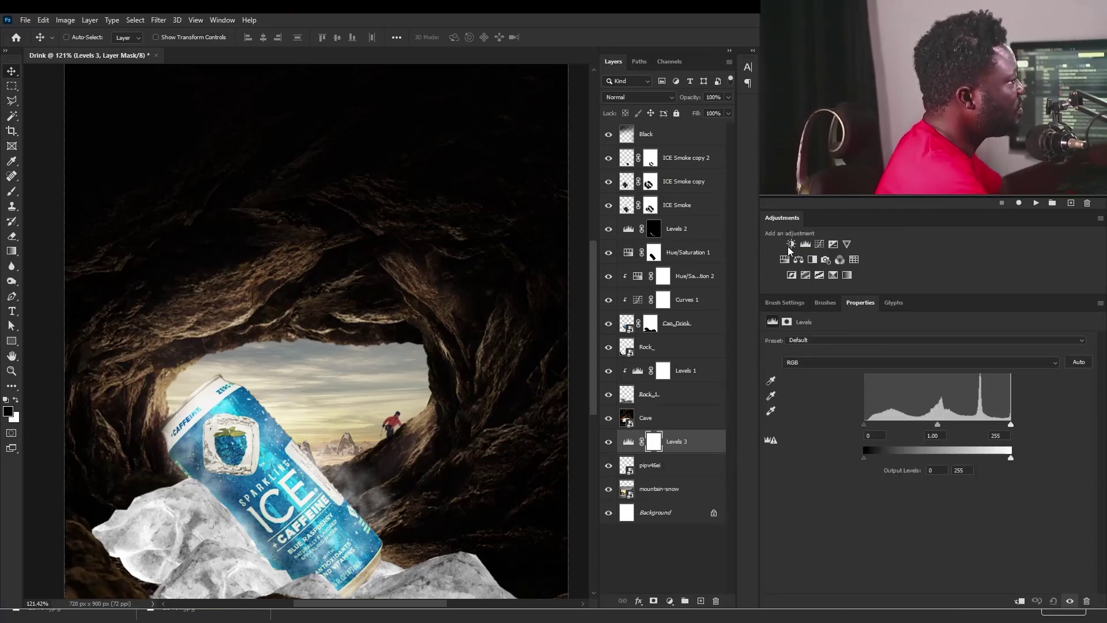
pyautogui.click(1019, 601)
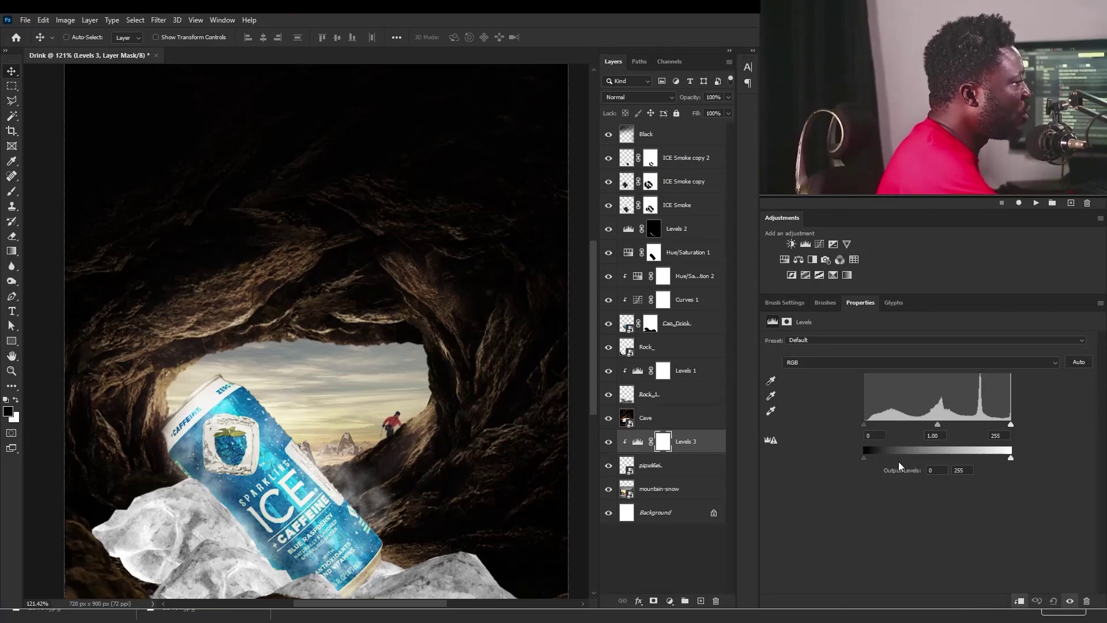
pyautogui.moveTo(864, 459); pyautogui.dragTo(892, 460)
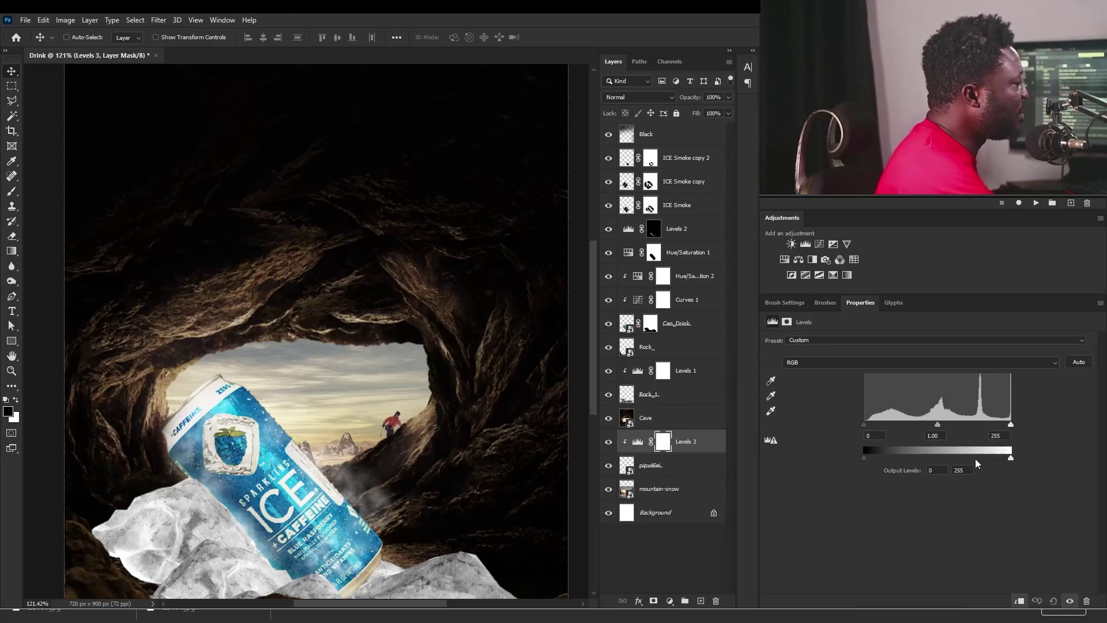
pyautogui.moveTo(1011, 458); pyautogui.dragTo(955, 456)
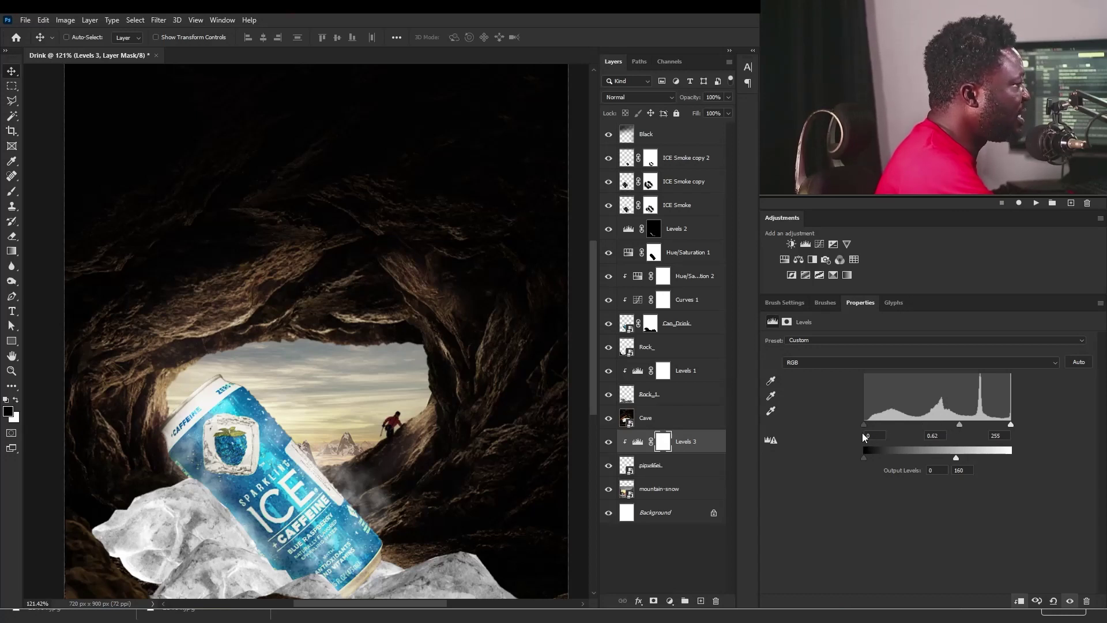
pyautogui.moveTo(864, 425); pyautogui.dragTo(882, 425)
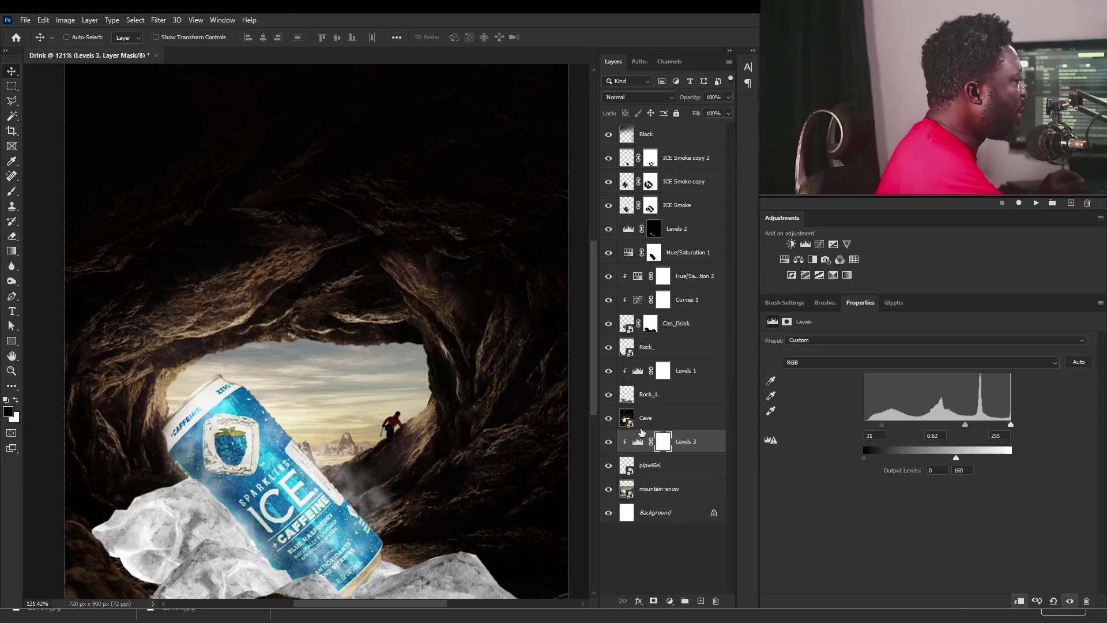
# Paint black on the Hue/Saturation 1 mask with a 150 px brush to restore the colour of the sunset in the cave opening
pyautogui.click(651, 494)
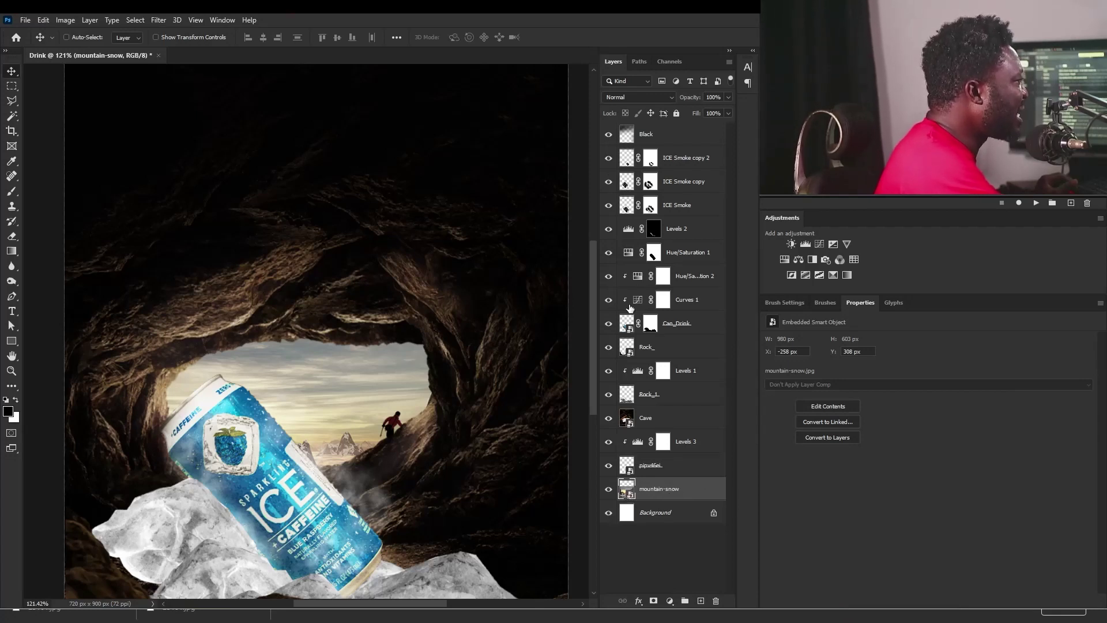
pyautogui.click(626, 252)
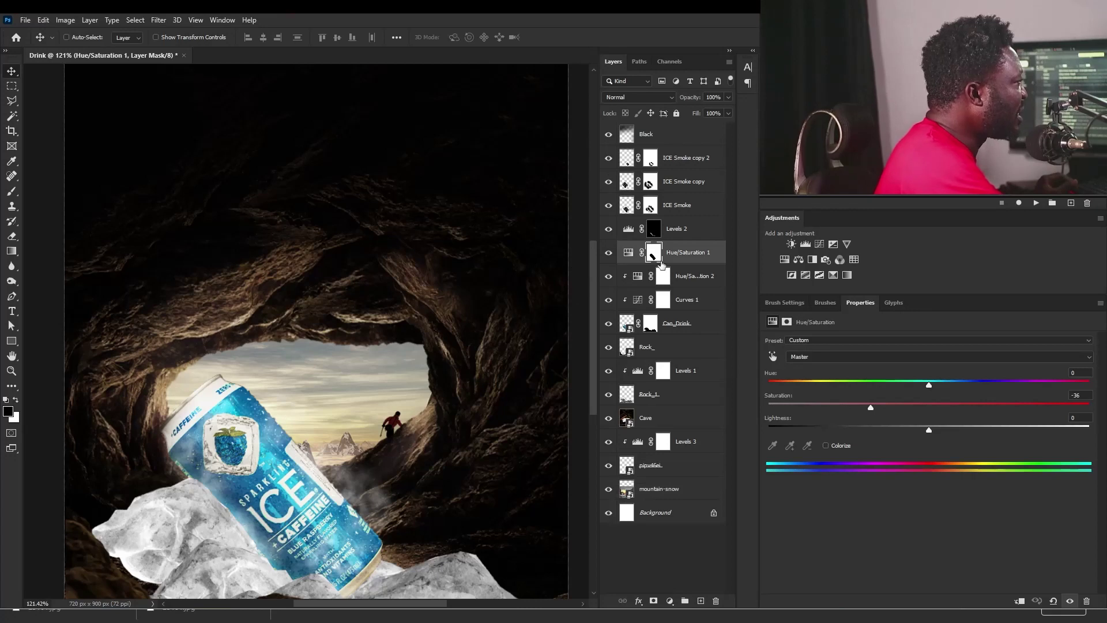
pyautogui.click(624, 256)
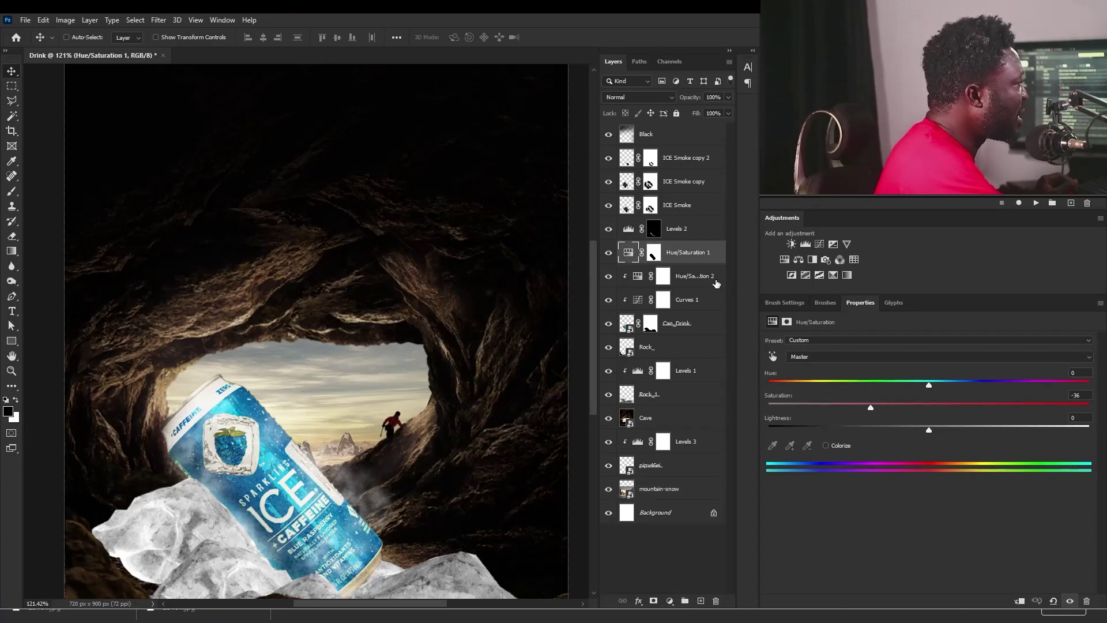
pyautogui.click(654, 254)
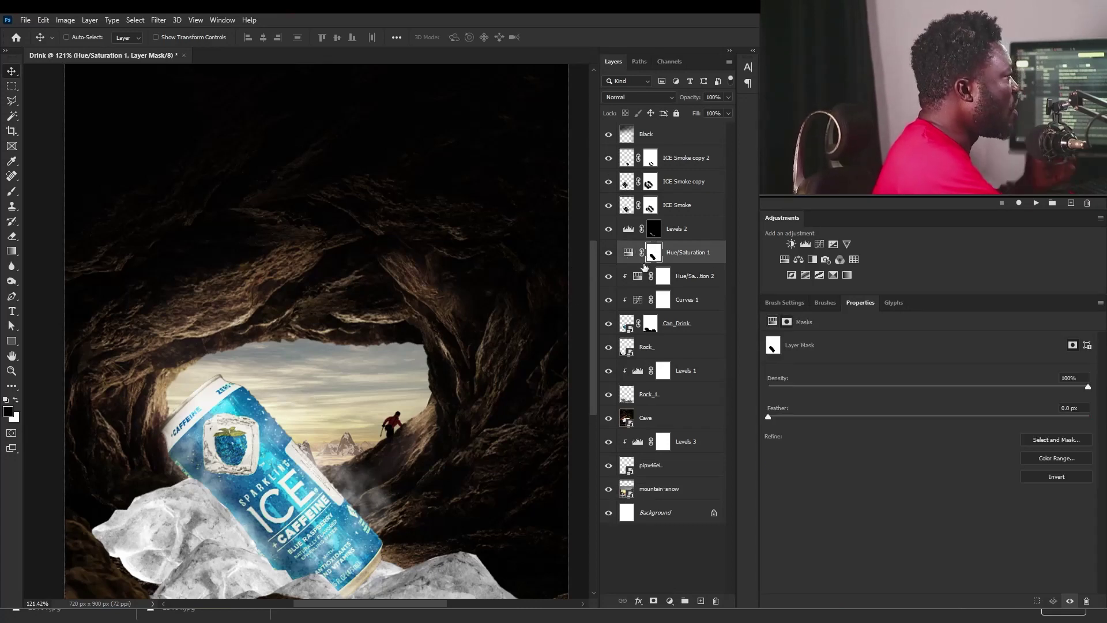
pyautogui.press('b')
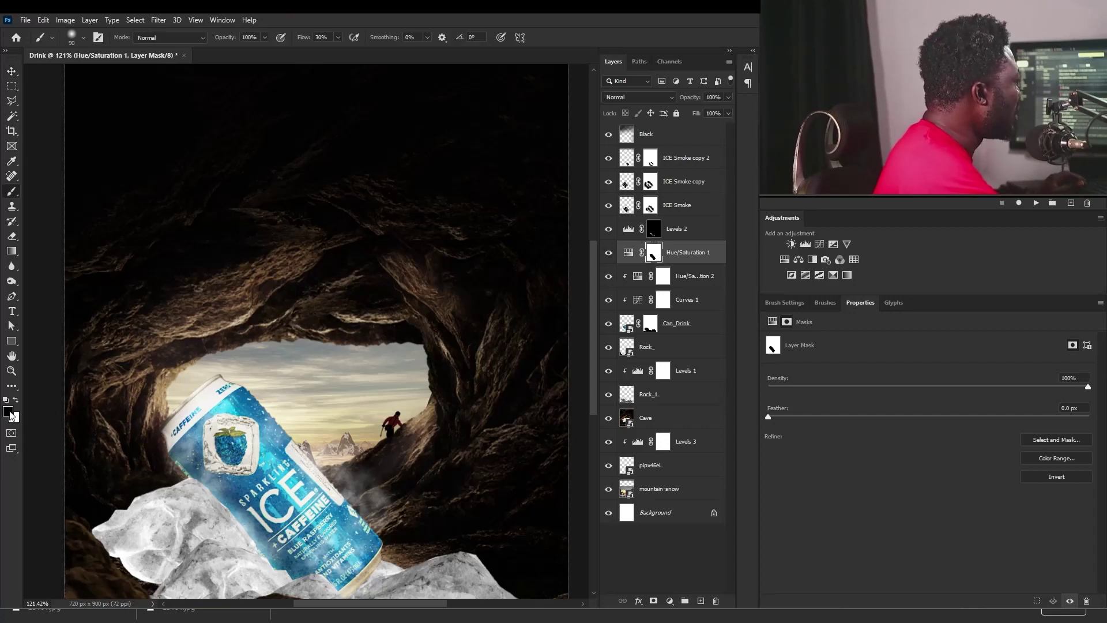
pyautogui.press(']')
pyautogui.press(']')
pyautogui.press(']')
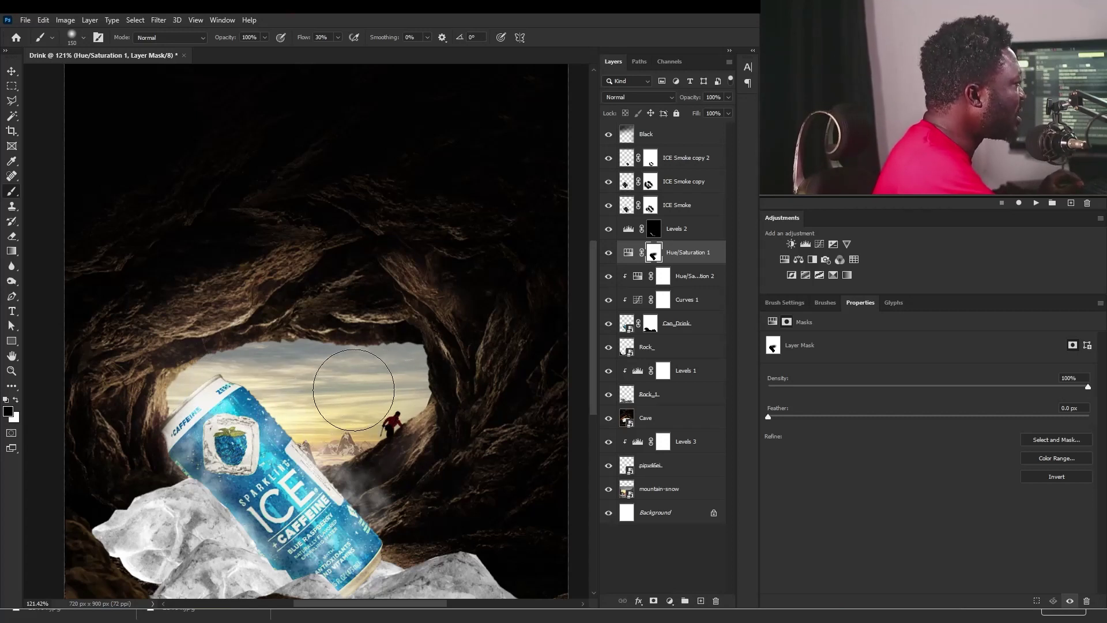
# Add a Curves adjustment above mountain-snow, with a highlight point at about 157/151 and the shadows lowered to input 78, output 51
pyautogui.click(655, 490)
pyautogui.click(819, 244)
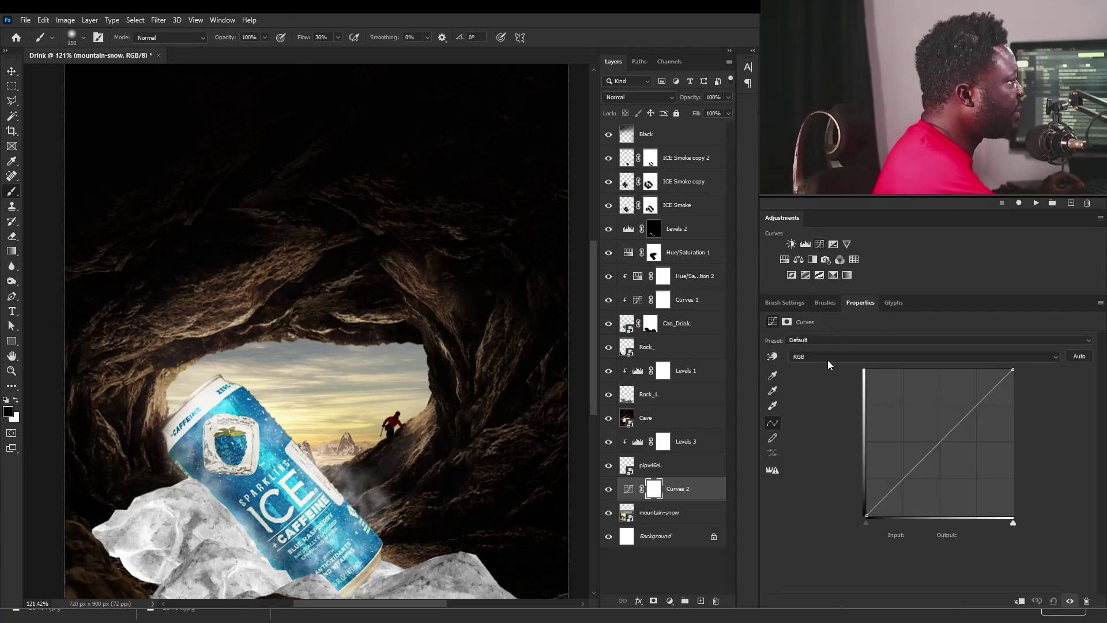
pyautogui.moveTo(910, 472); pyautogui.dragTo(909, 481)
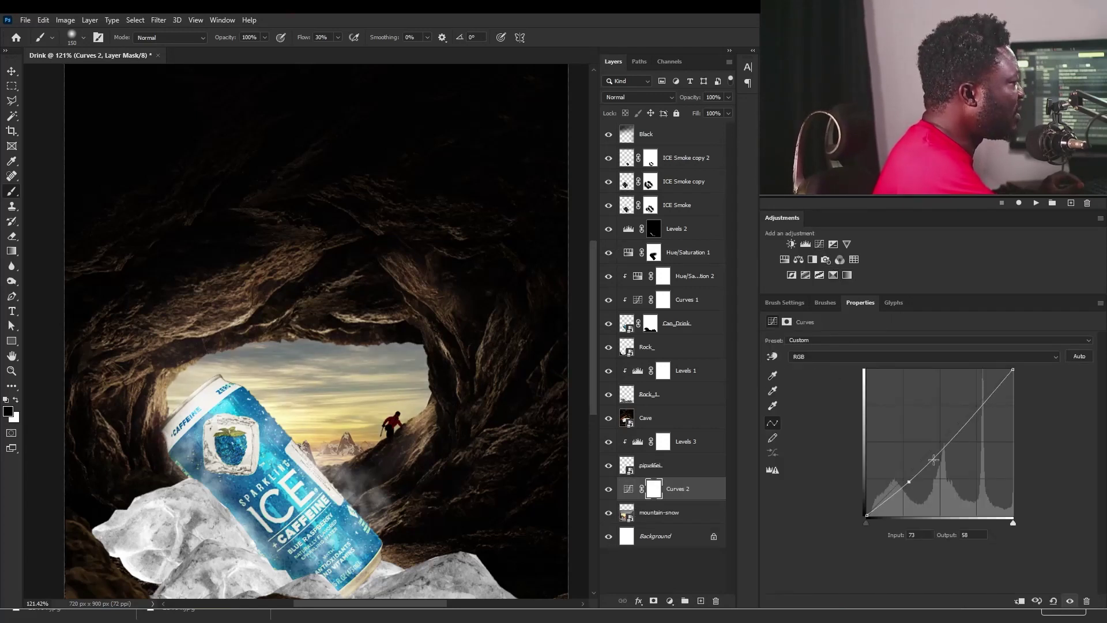
pyautogui.click(958, 430)
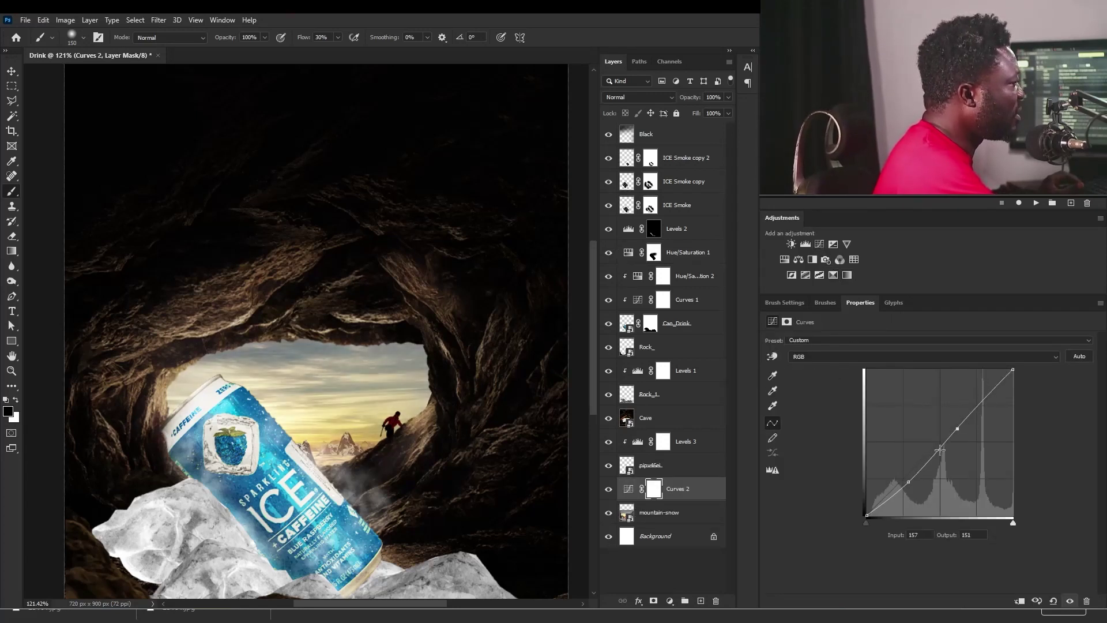
pyautogui.moveTo(909, 485); pyautogui.dragTo(912, 488)
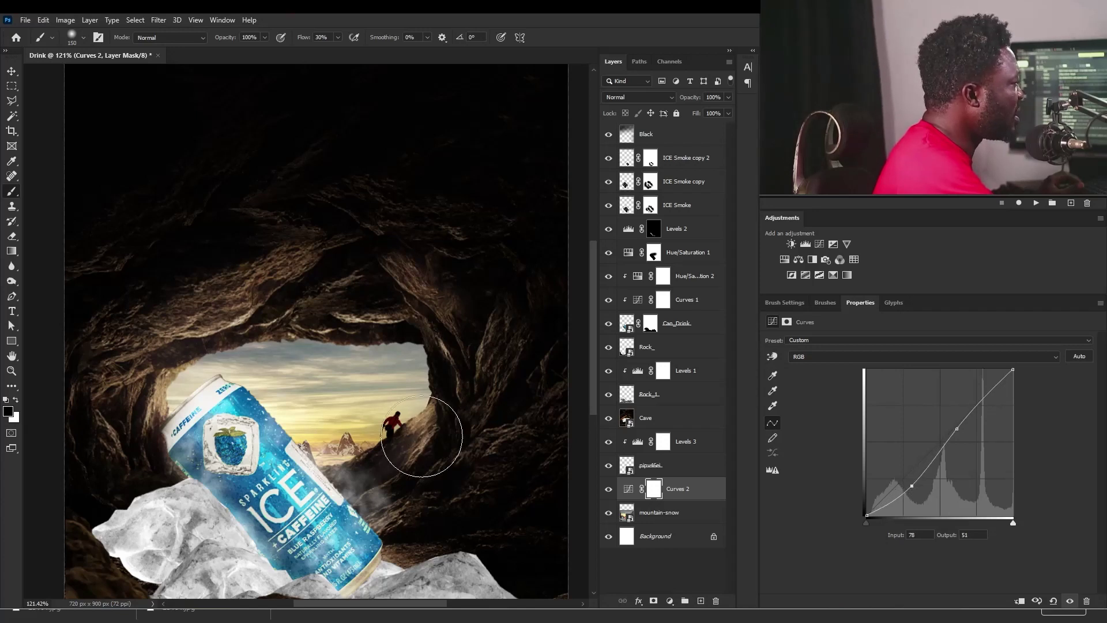
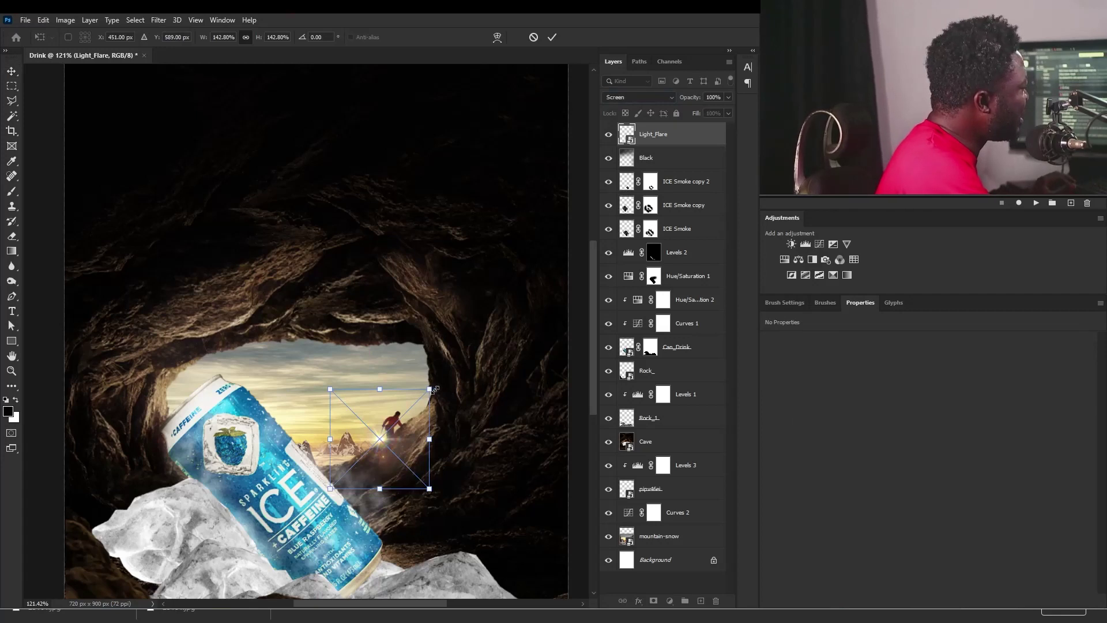
# Place the Light_Flare at about 210 x 210 px on the horizon beside the skier and soften it with a slight Gaussian Blur
pyautogui.press('Return')
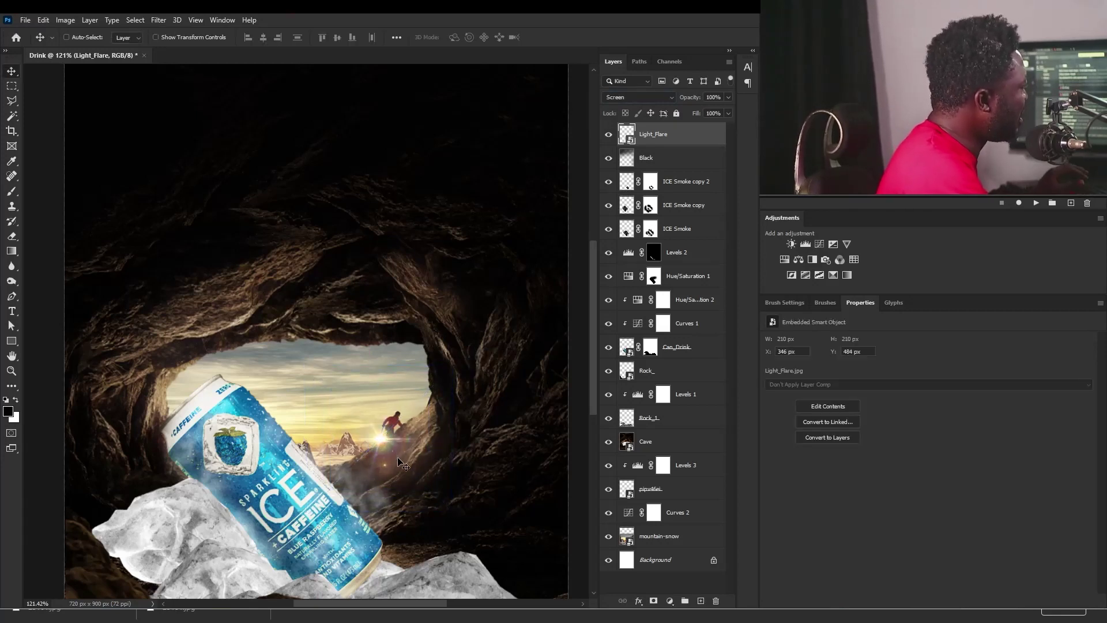
pyautogui.moveTo(395, 458); pyautogui.dragTo(388, 461)
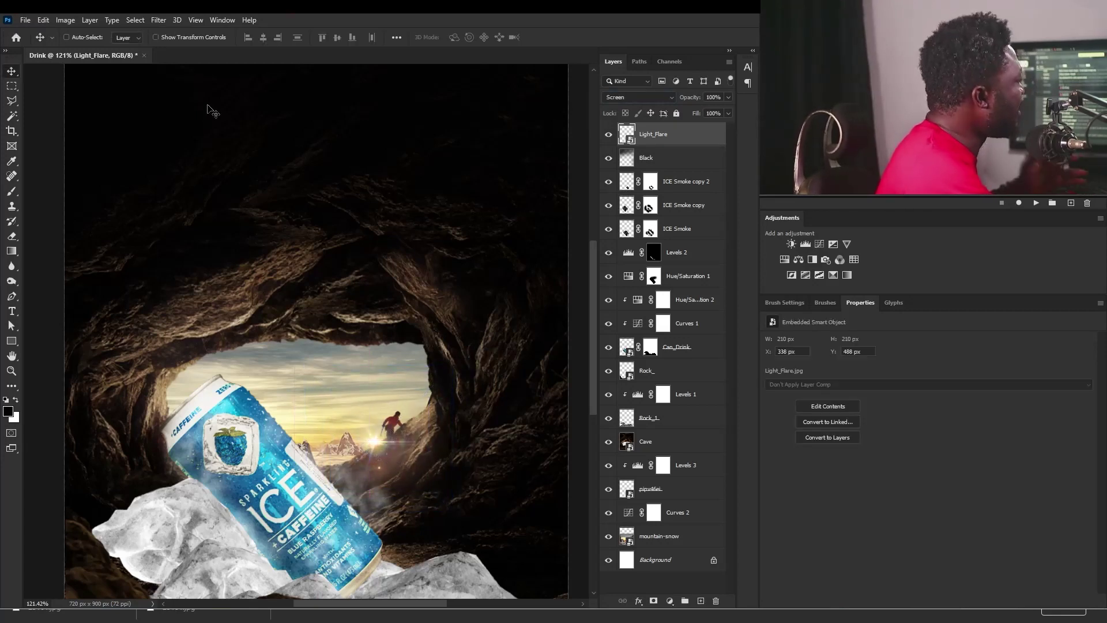
pyautogui.click(157, 21)
pyautogui.moveTo(196, 151)
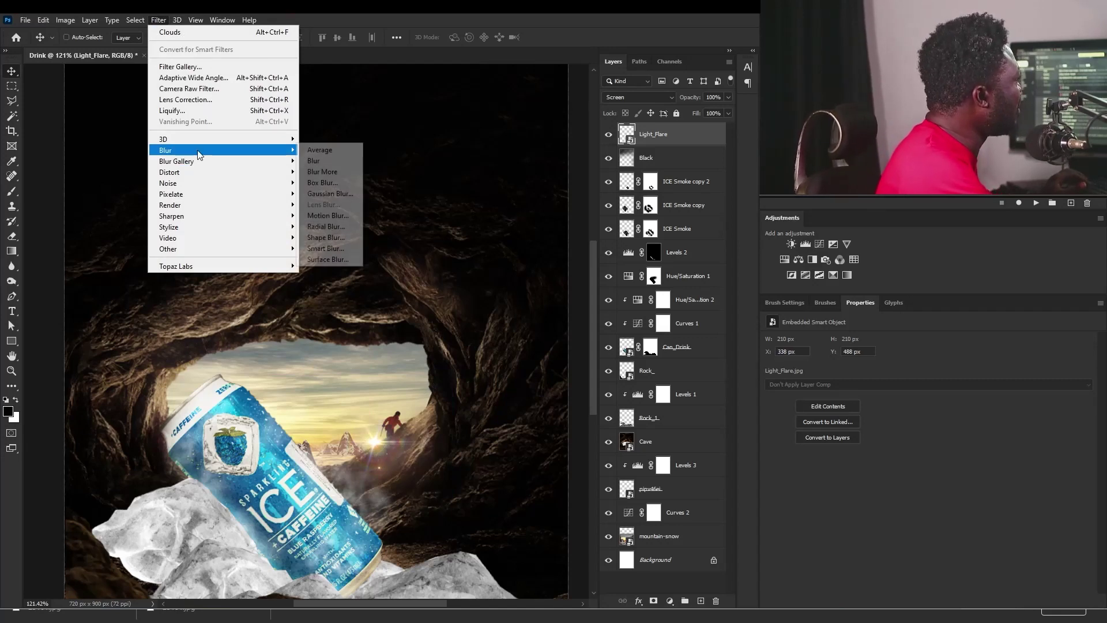
pyautogui.click(332, 194)
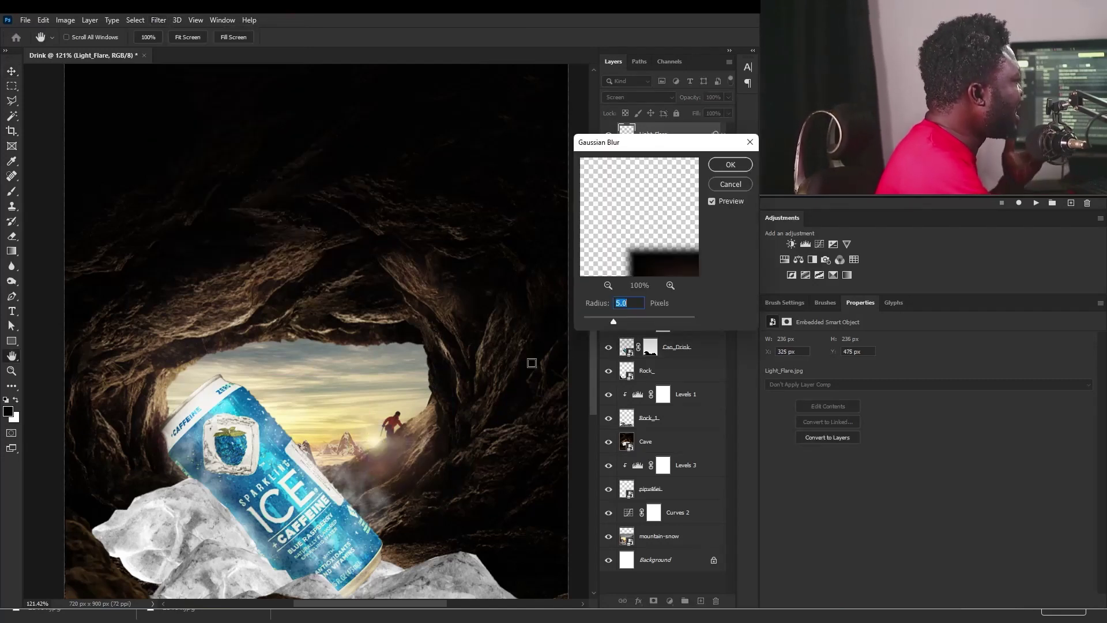
pyautogui.moveTo(595, 321); pyautogui.dragTo(600, 321)
pyautogui.click(729, 165)
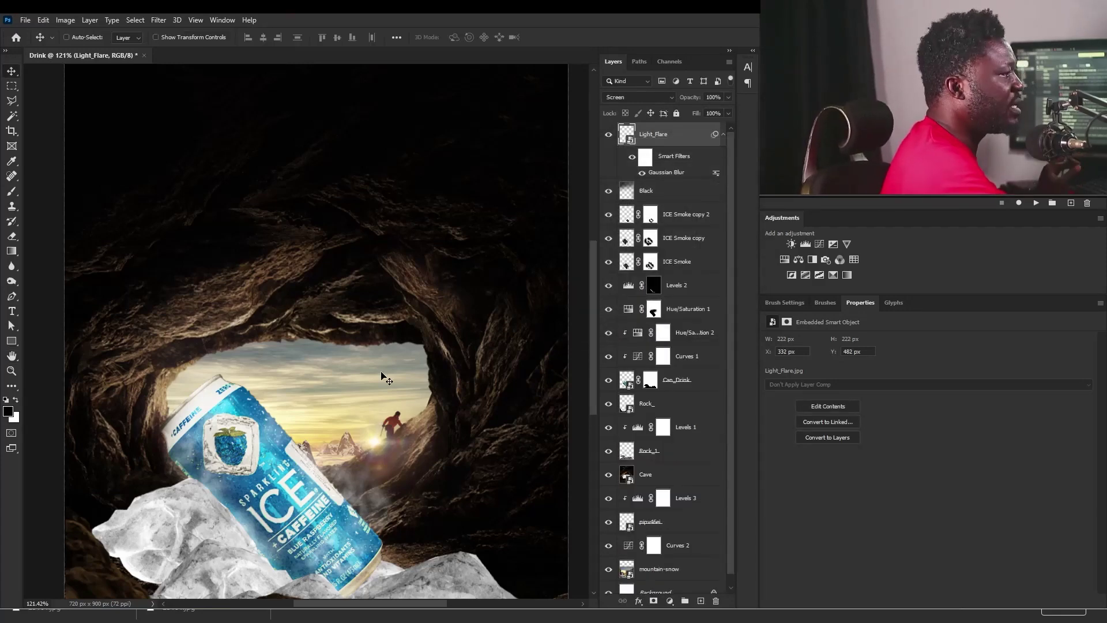
# Select the Rock_ layer in the dark foreground and nudge it left to X 0 px to close the gap at the canvas edge
pyautogui.press('ctrl')
pyautogui.scroll(-3, 396, 316)
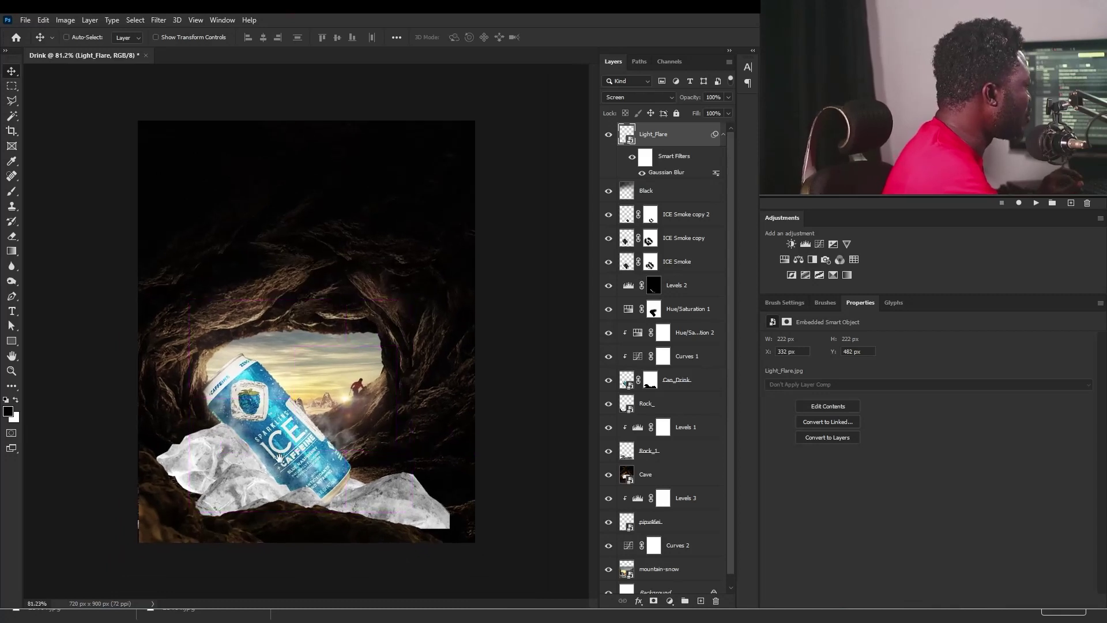
pyautogui.scroll(1, 301, 436)
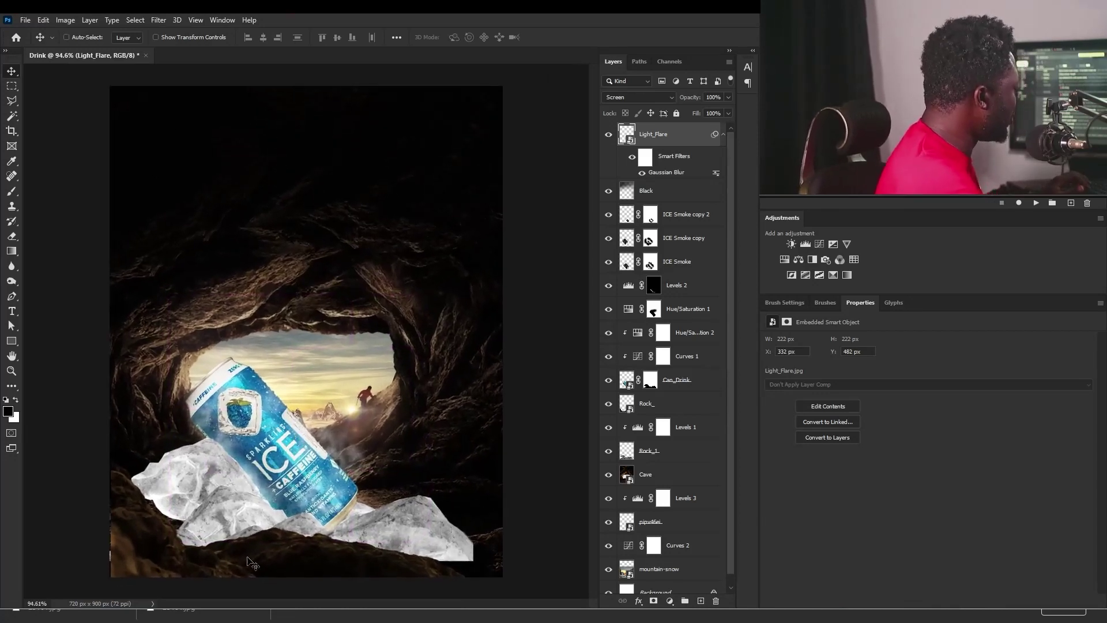
pyautogui.scroll(-1, 667, 382)
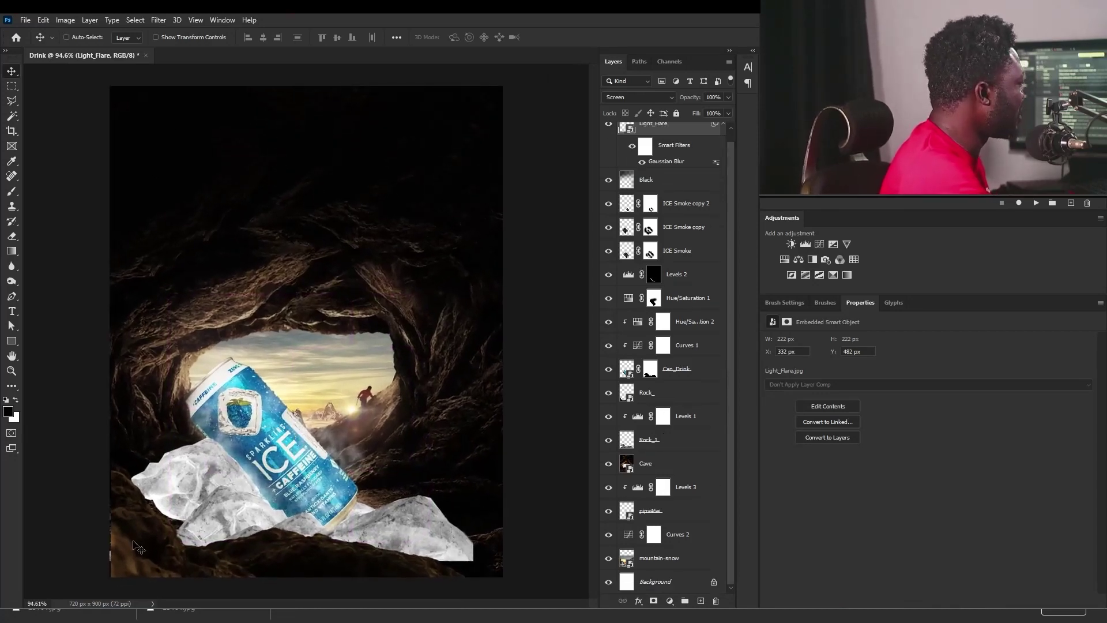
pyautogui.rightClick(134, 463)
pyautogui.click(191, 476)
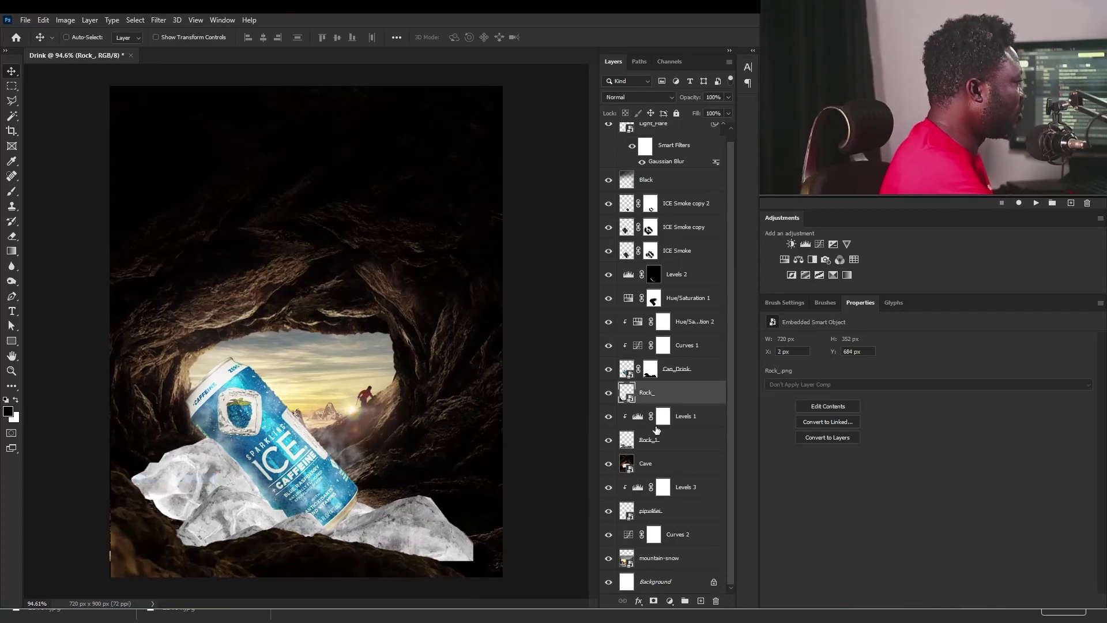
pyautogui.press('Left')
pyautogui.press('Left')
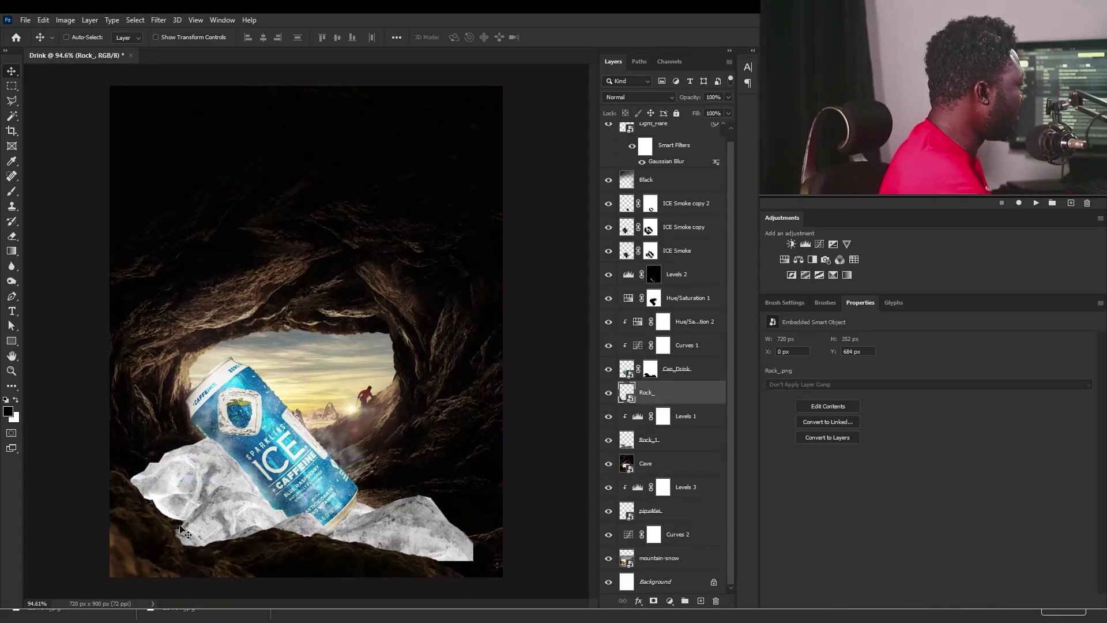
# Apply a 15 px Field Blur to the Rock_ foreground layer
pyautogui.click(159, 20)
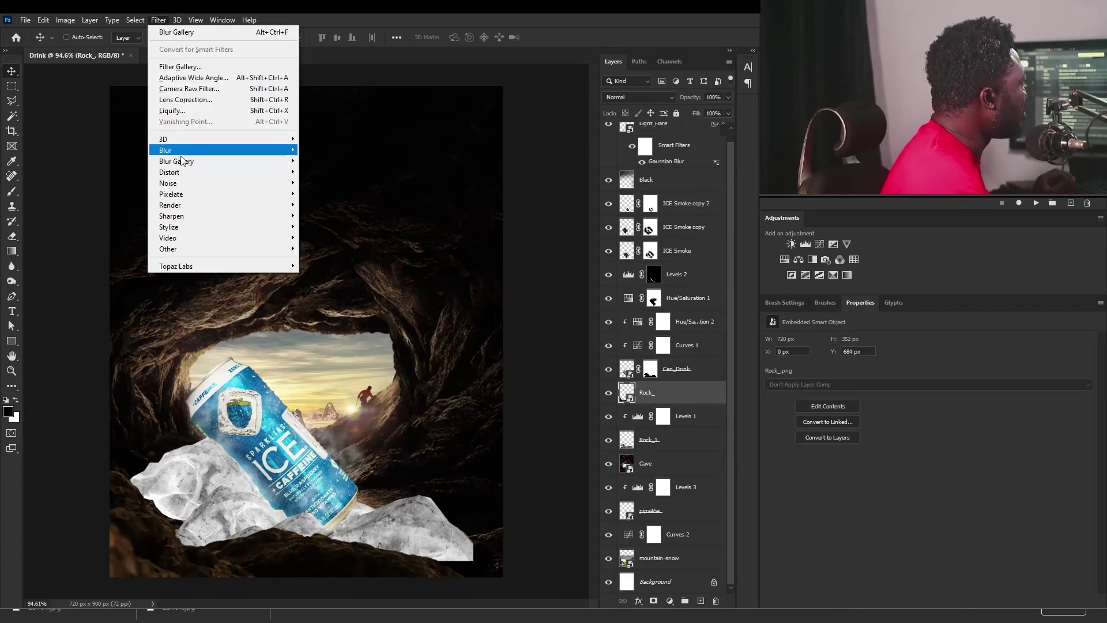
pyautogui.moveTo(260, 160)
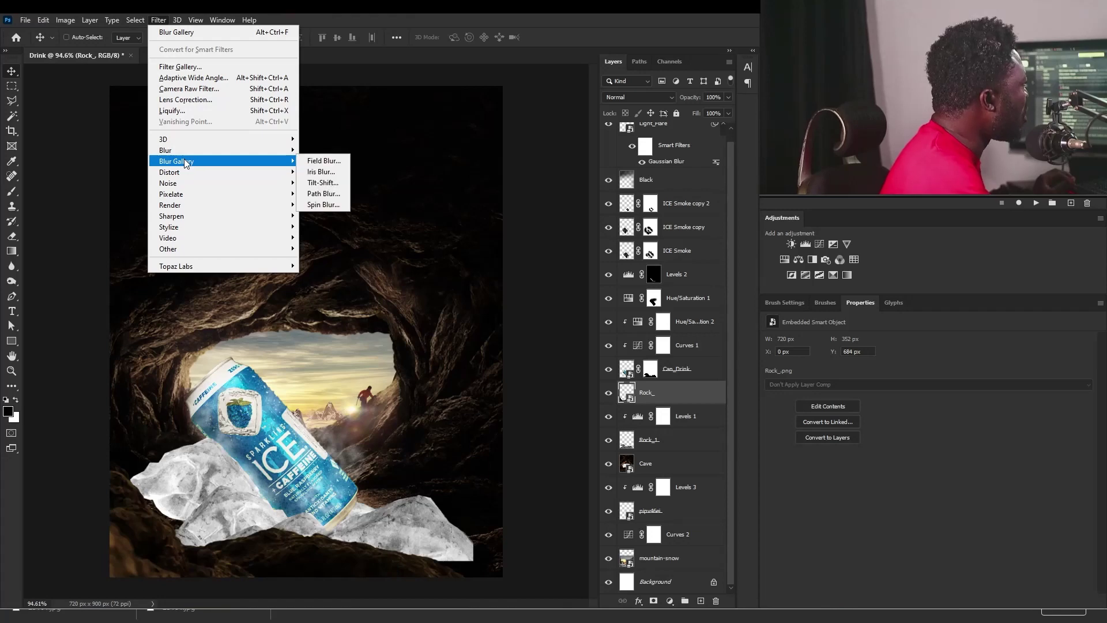
pyautogui.click(324, 161)
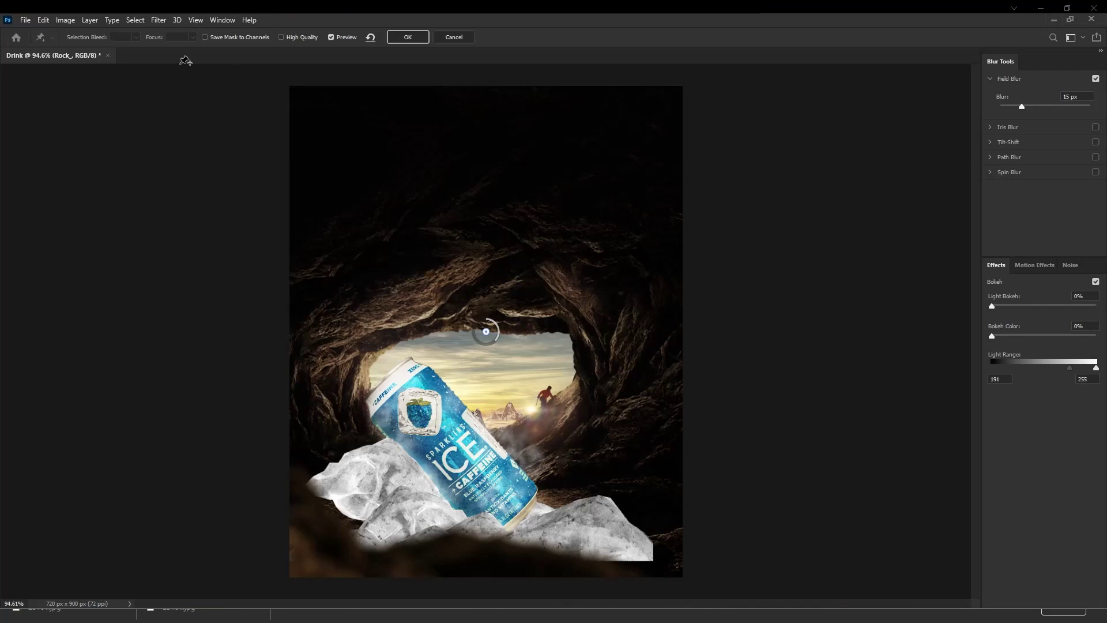
pyautogui.click(397, 36)
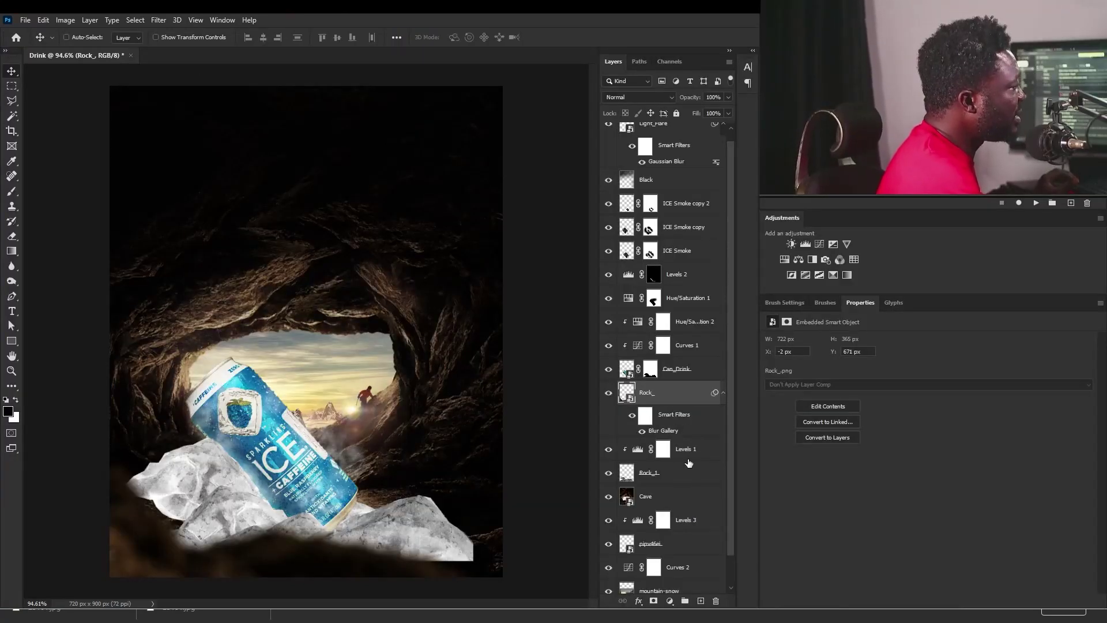
# Duplicate the blurred Rock_ layer, flip the copy horizontally and move it right to about X 317 px to cover the right foreground
pyautogui.moveTo(700, 404); pyautogui.dragTo(700, 600)
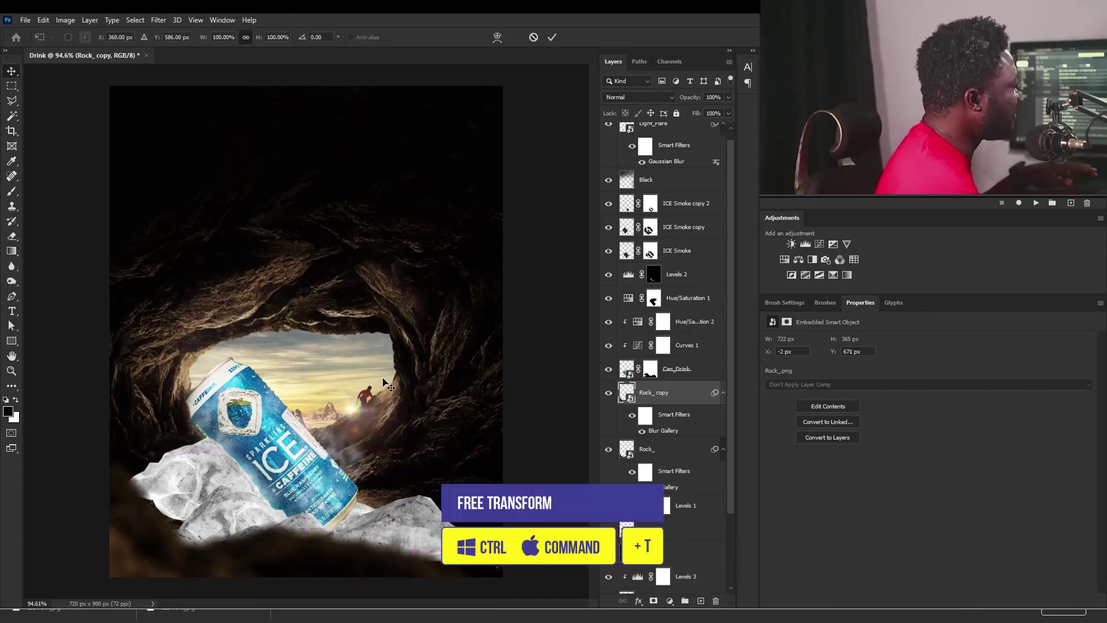
pyautogui.hotkey('ctrl', 't')
pyautogui.rightClick(393, 244)
pyautogui.click(429, 422)
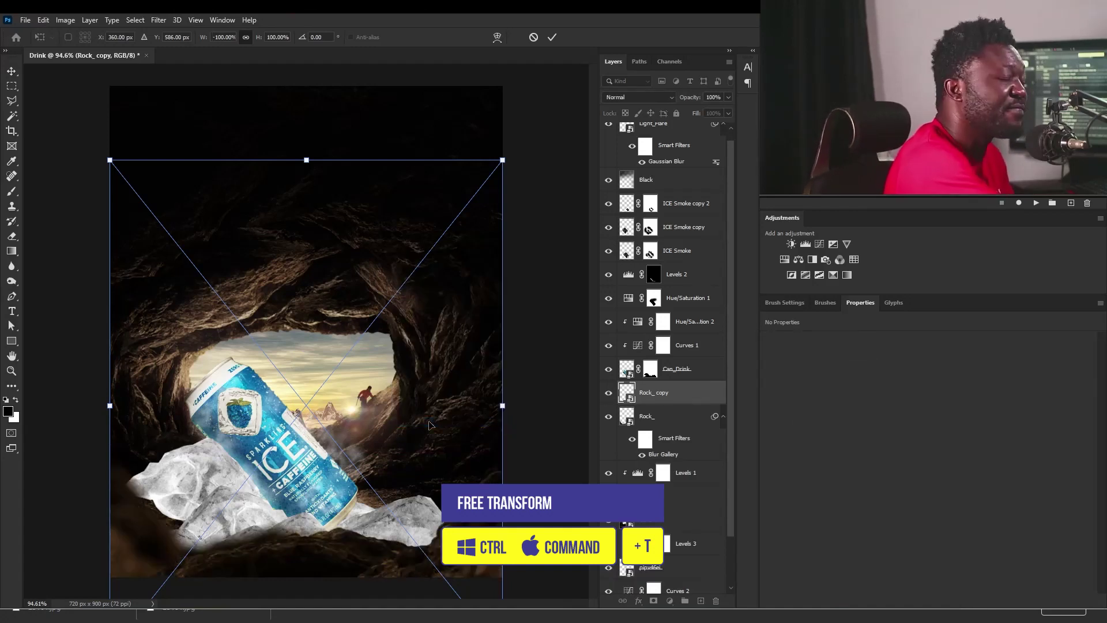
pyautogui.moveTo(273, 504); pyautogui.dragTo(458, 512)
pyautogui.press('Return')
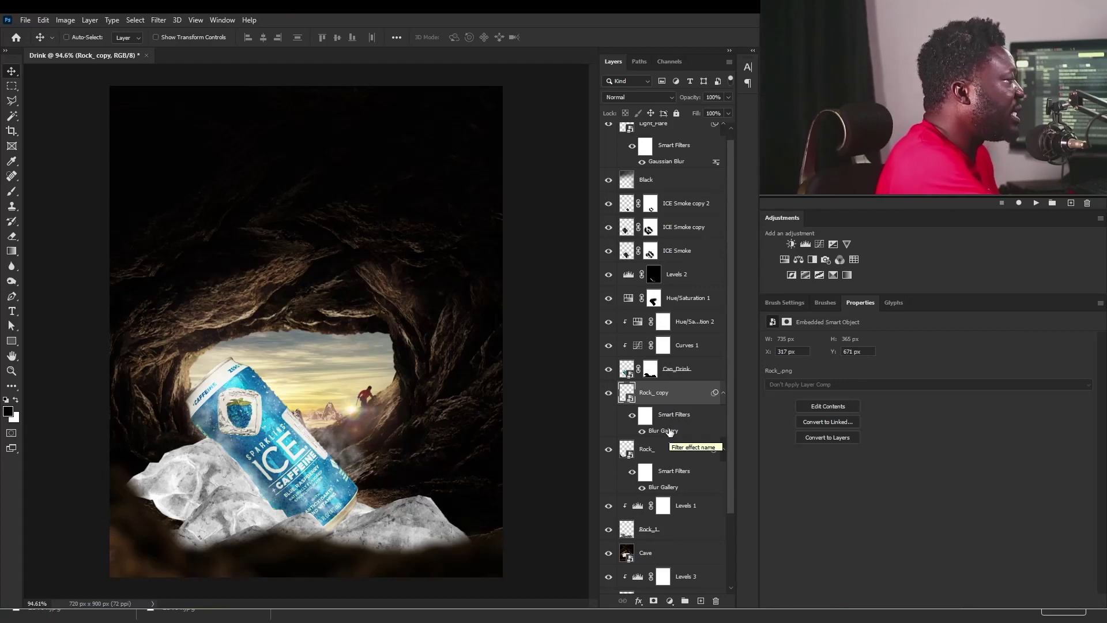
# Slightly increase the Field Blur amount in the Blur Gallery filter of Rock_ copy
pyautogui.doubleClick(666, 431)
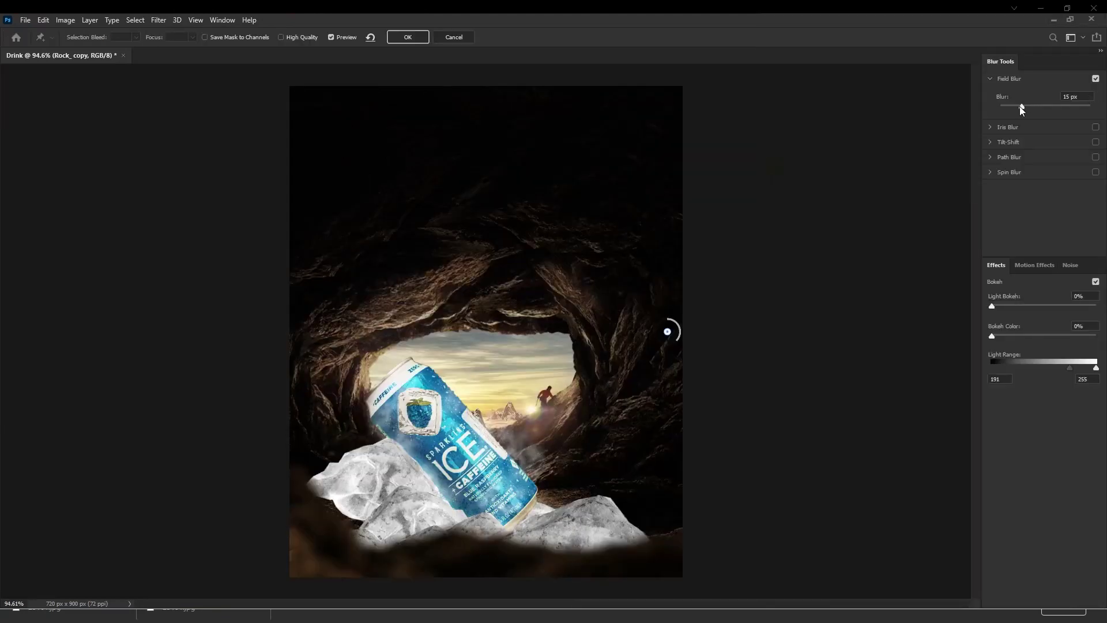
pyautogui.moveTo(1022, 106); pyautogui.dragTo(1025, 105)
pyautogui.click(408, 37)
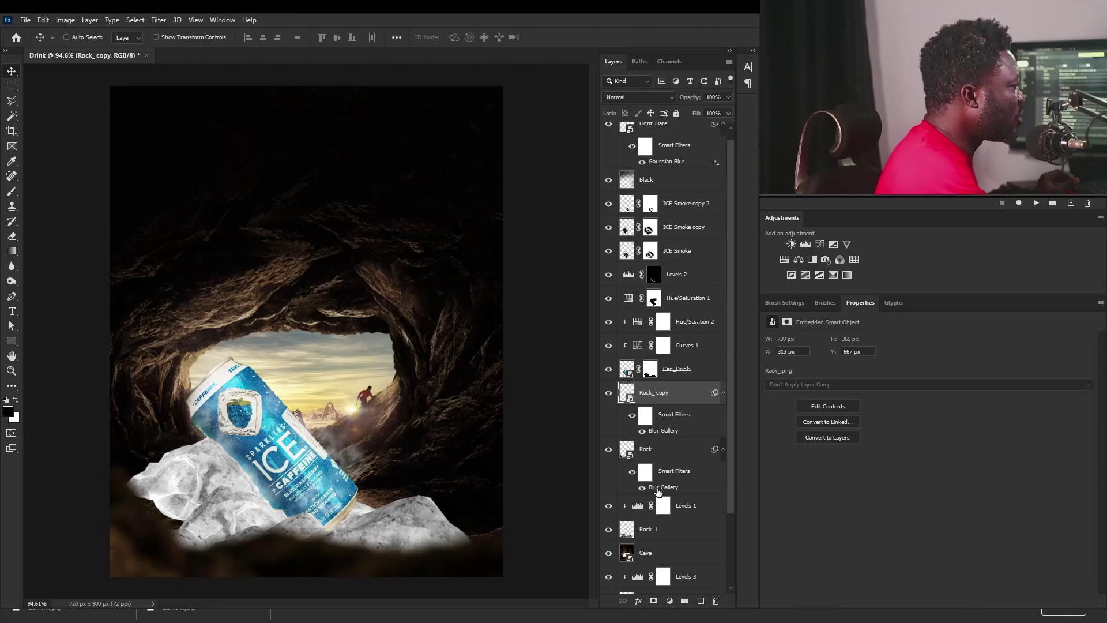
# Reduce the Field Blur on the Rock_ foreground layer to 10 px
pyautogui.doubleClick(658, 488)
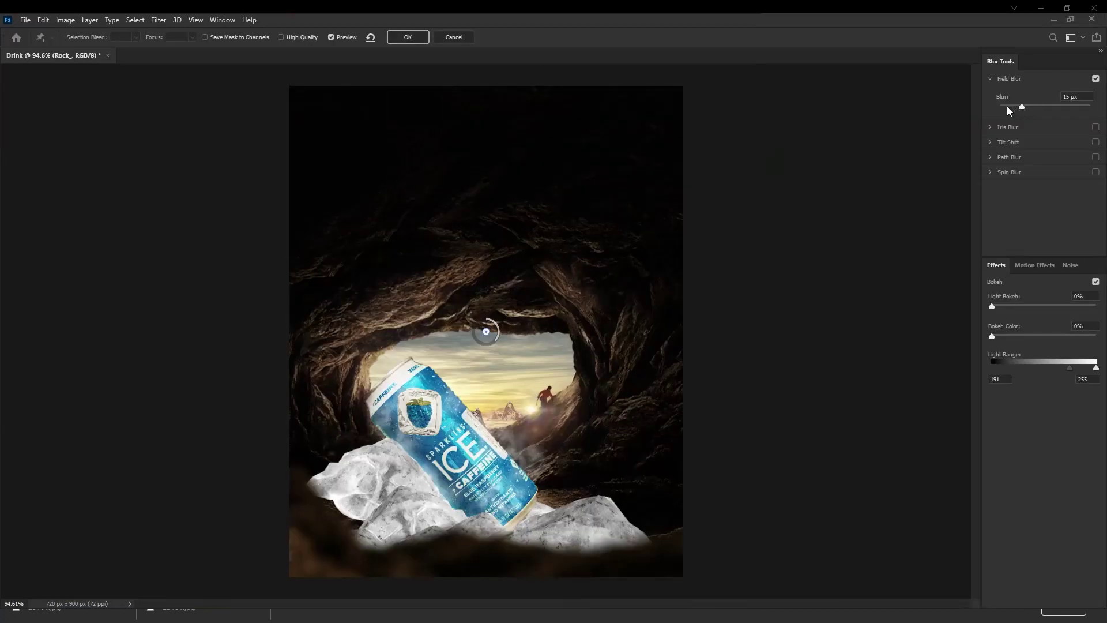
pyautogui.moveTo(1022, 106); pyautogui.dragTo(1016, 103)
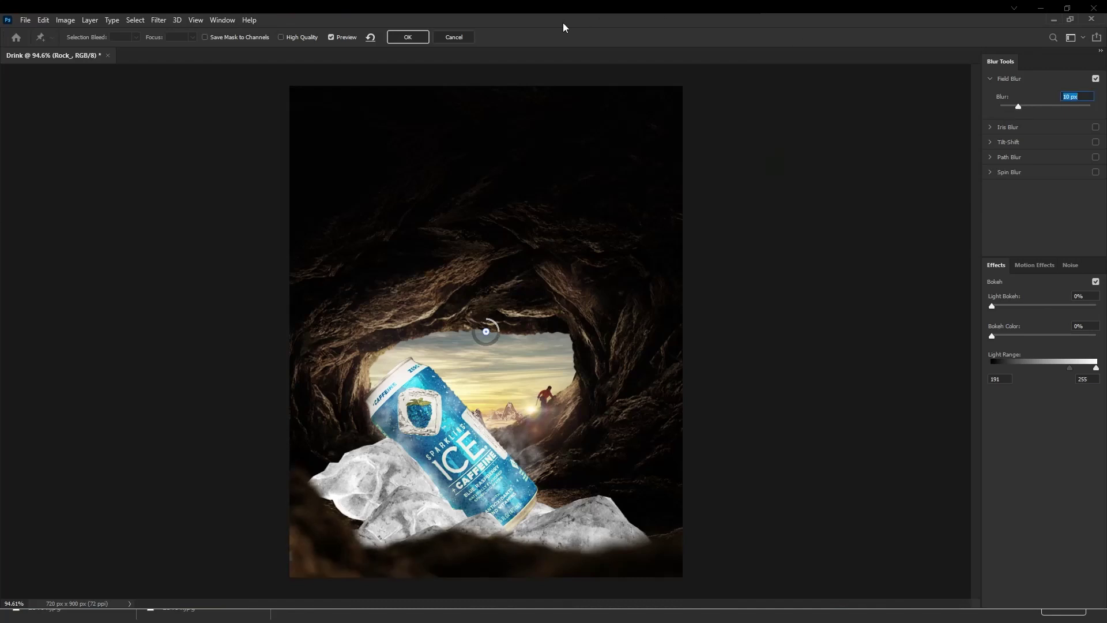
pyautogui.click(417, 38)
# Enlarge the Rock_ foreground layer to about 103.8% and place it at X 0 px, Y 663 px
pyautogui.moveTo(310, 501); pyautogui.dragTo(311, 506)
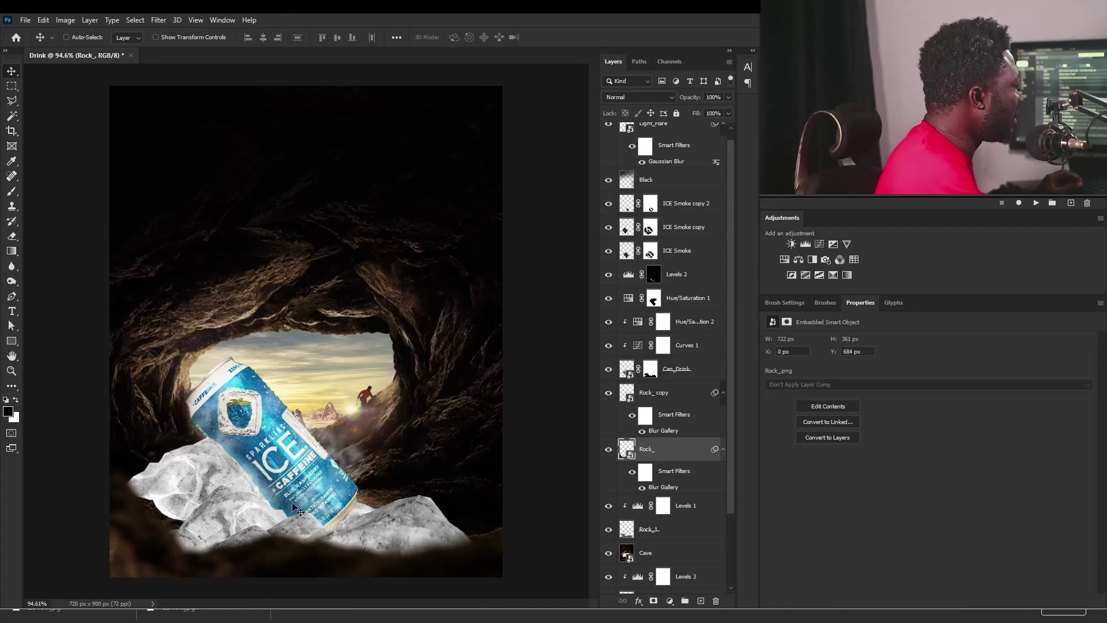
pyautogui.hotkey('ctrl', 't')
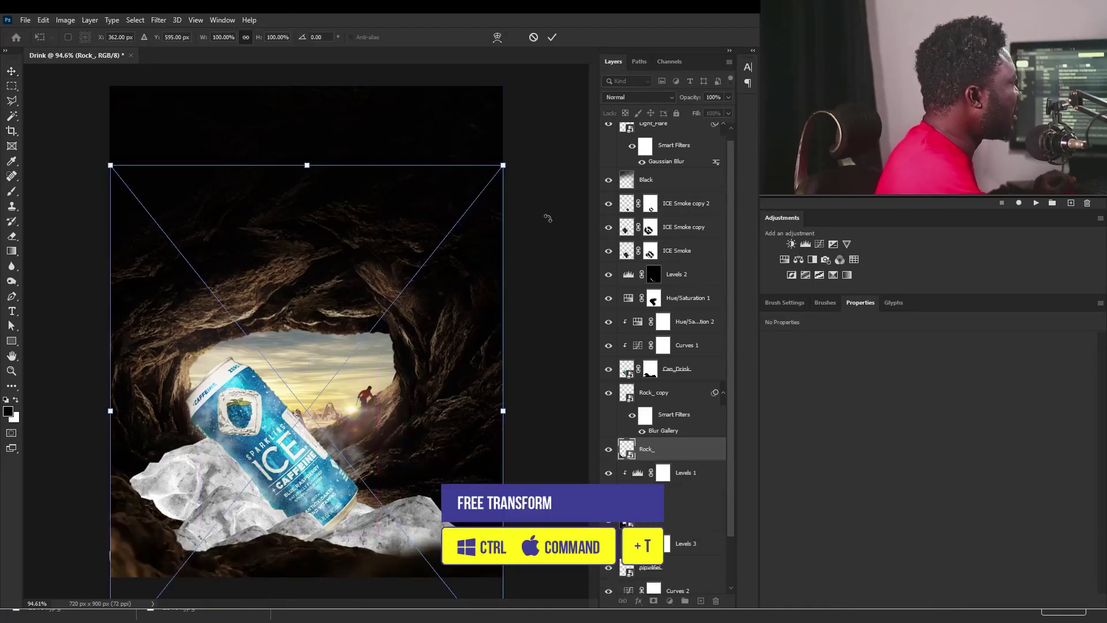
pyautogui.moveTo(505, 167); pyautogui.dragTo(513, 151)
pyautogui.moveTo(334, 553); pyautogui.dragTo(340, 539)
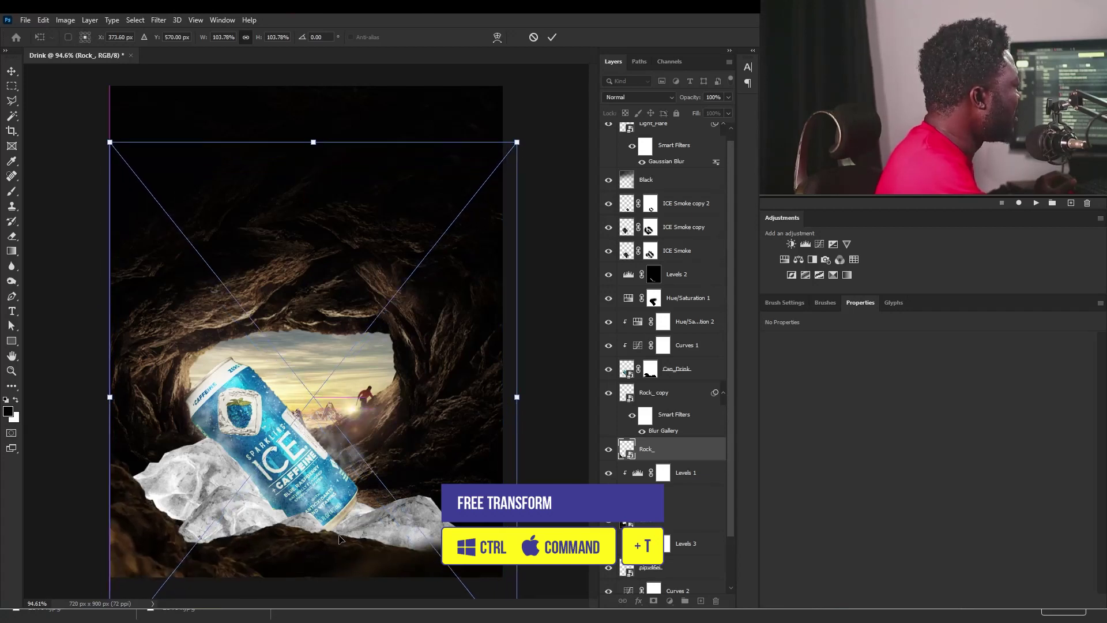
pyautogui.press('Return')
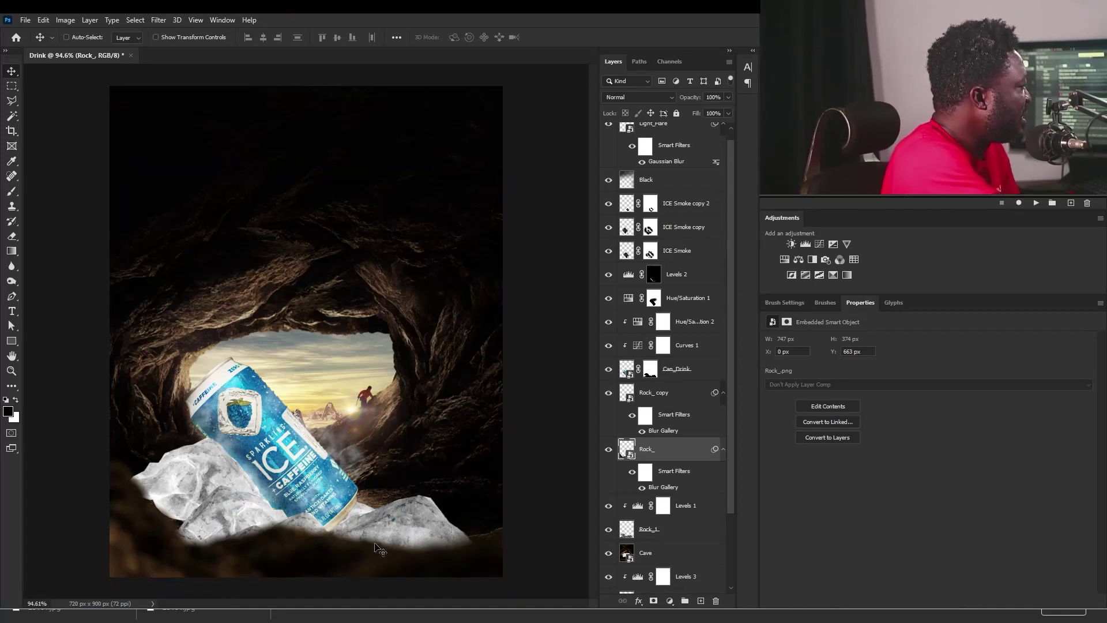
# Stamp all visible layers into a new layer above Light_Flare and convert it to a smart object
pyautogui.click(663, 130)
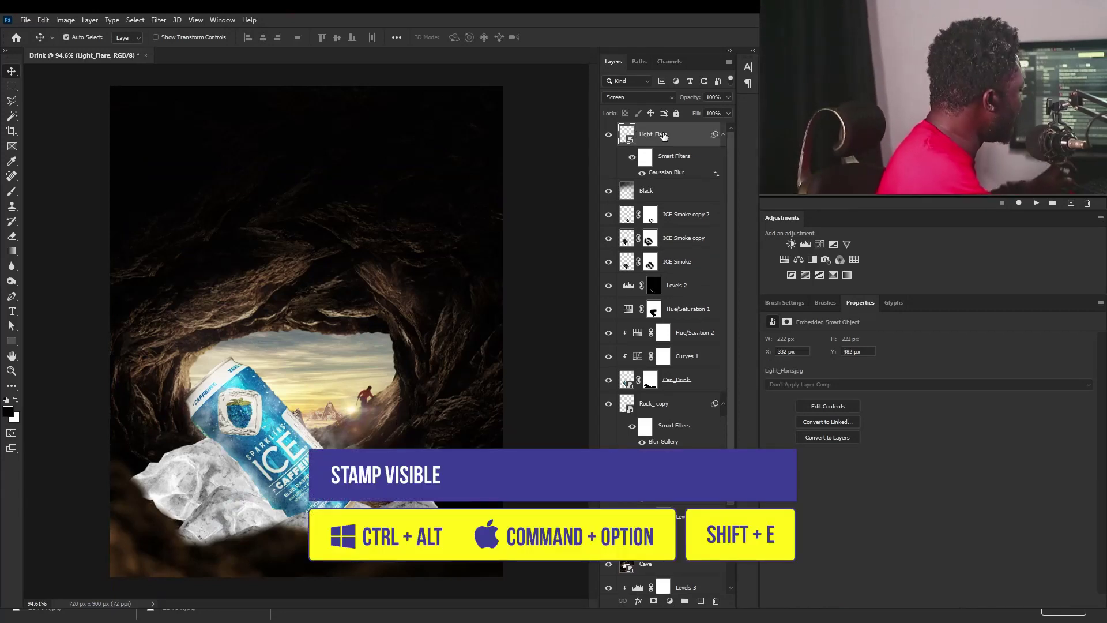
pyautogui.hotkey('ctrl', 'alt', 'shift', 'e')
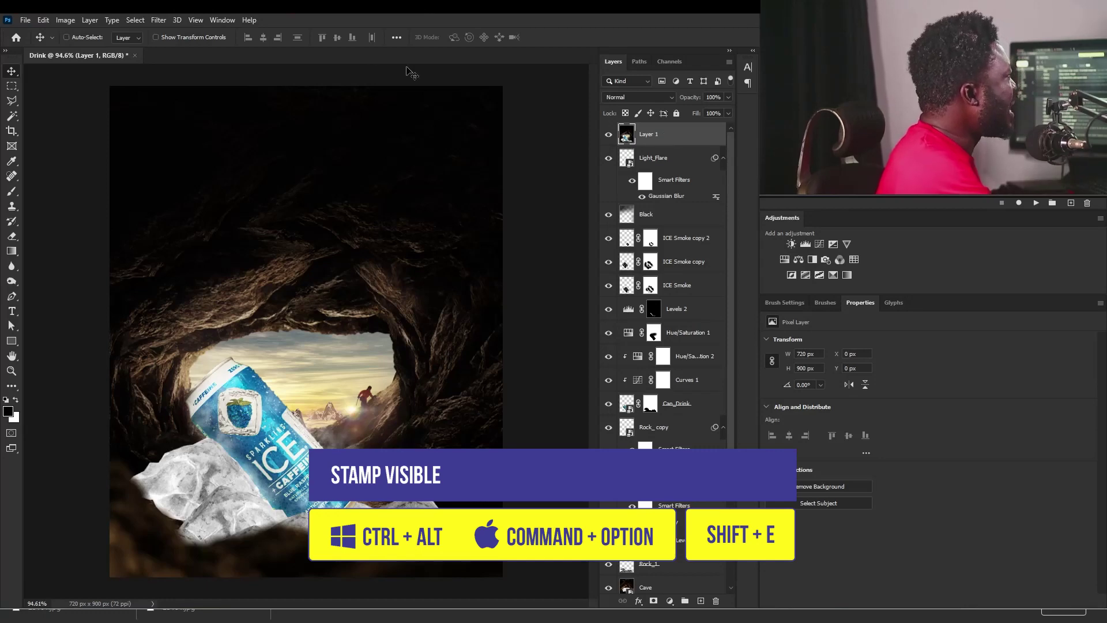
pyautogui.rightClick(700, 142)
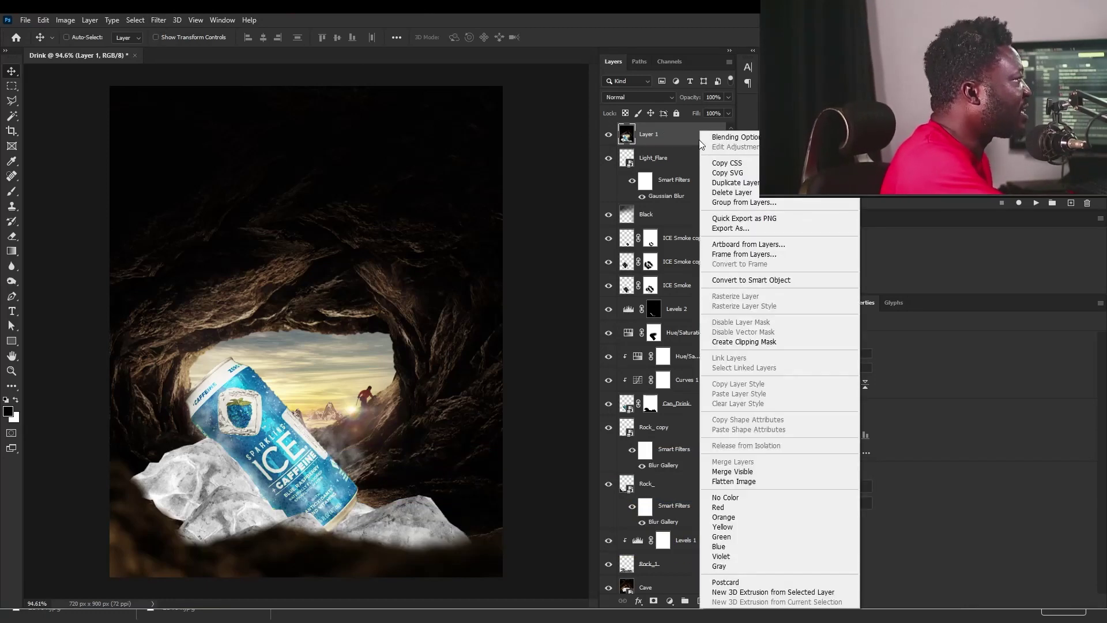
pyautogui.click(753, 281)
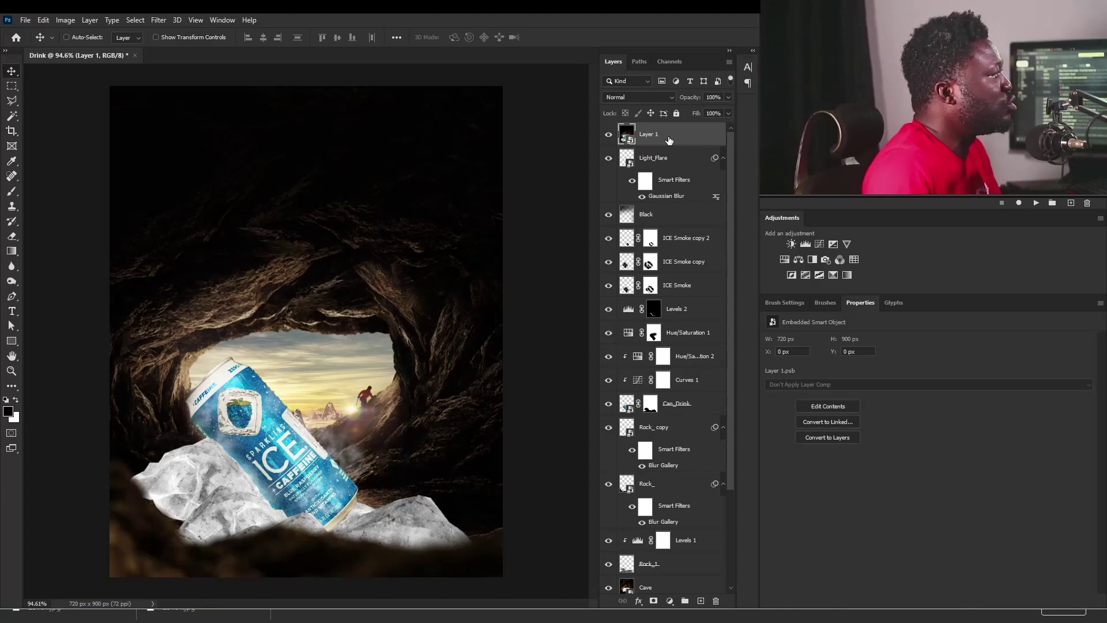
# Rename the stamped smart object layer Camera Raw
pyautogui.doubleClick(649, 131)
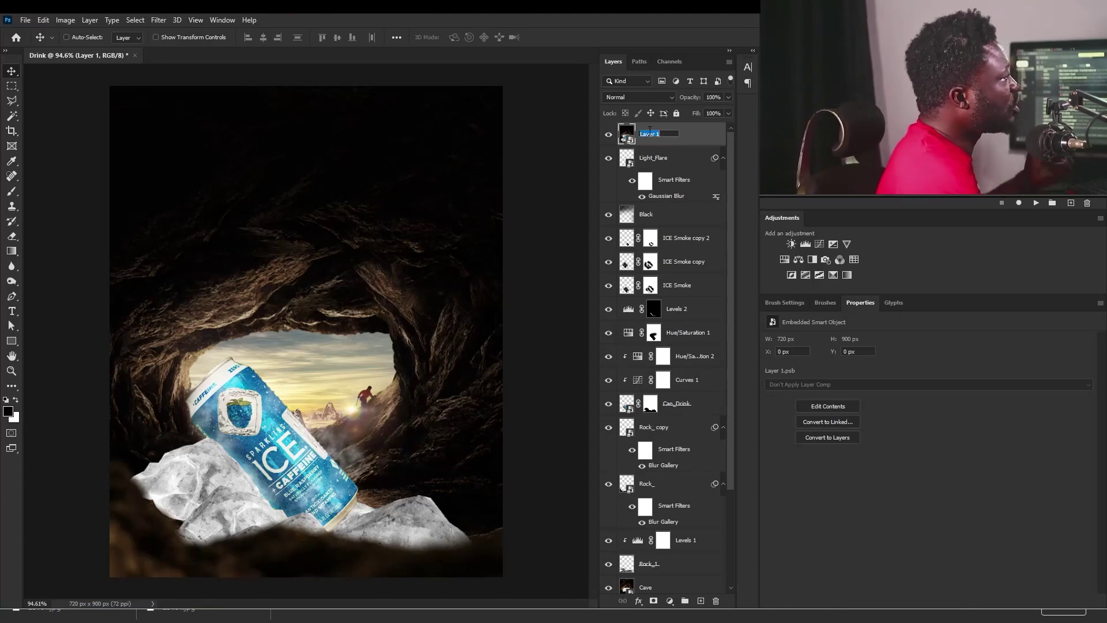
pyautogui.write('C')
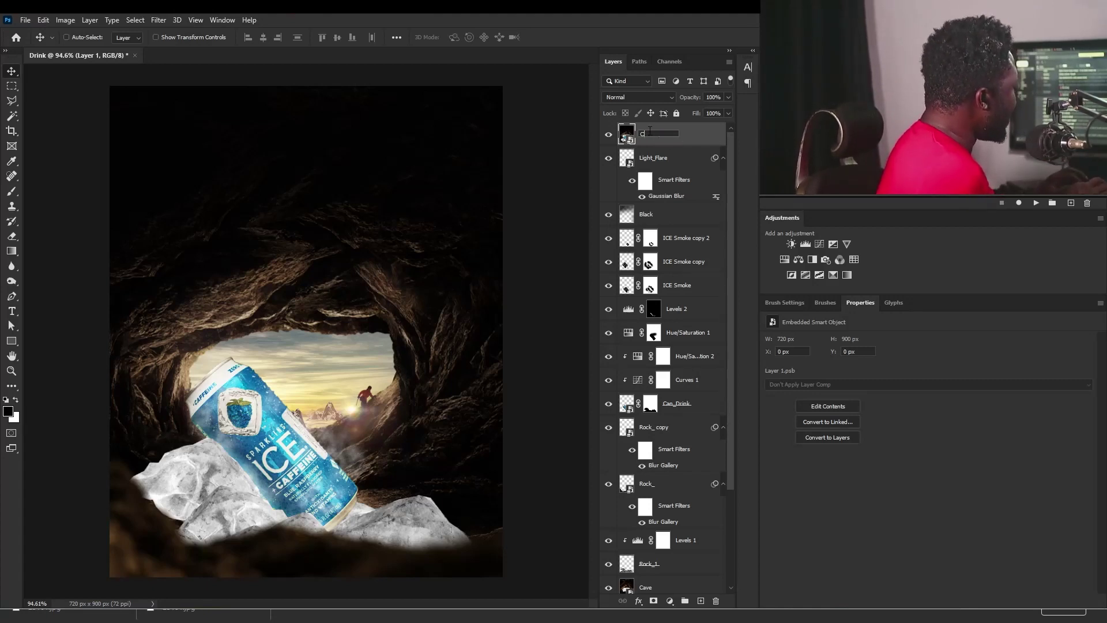
pyautogui.write('amera Raw')
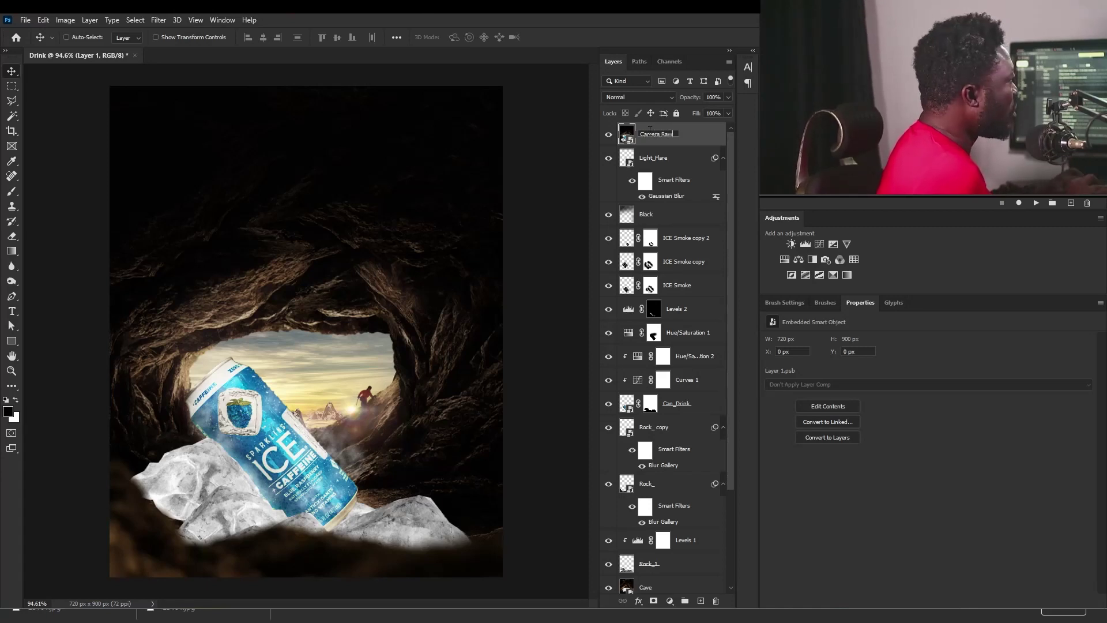
pyautogui.press('Return')
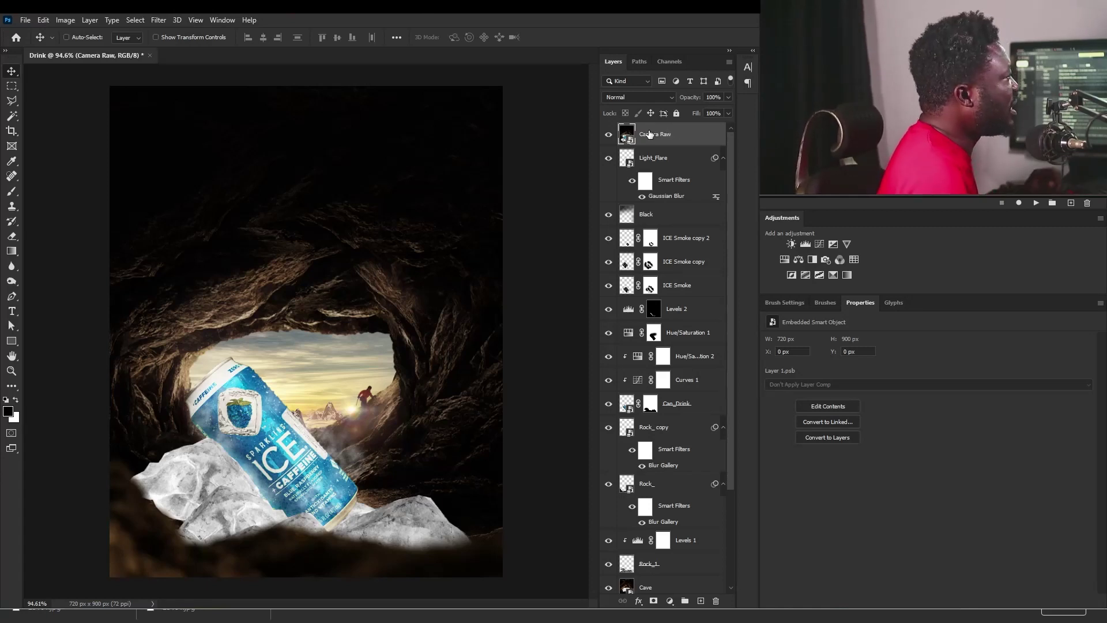
# Start a Camera Raw Filter on the Camera Raw layer with Temperature +6, Exposure -0.25, Contrast +5, Highlights +11 and Shadows -9
pyautogui.click(167, 20)
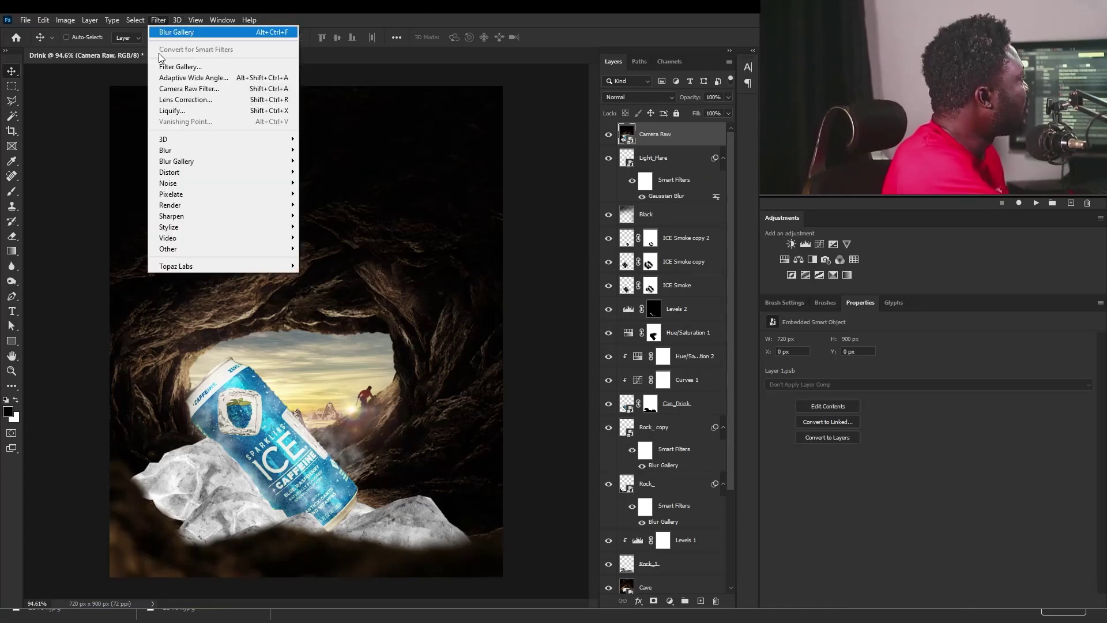
pyautogui.click(219, 90)
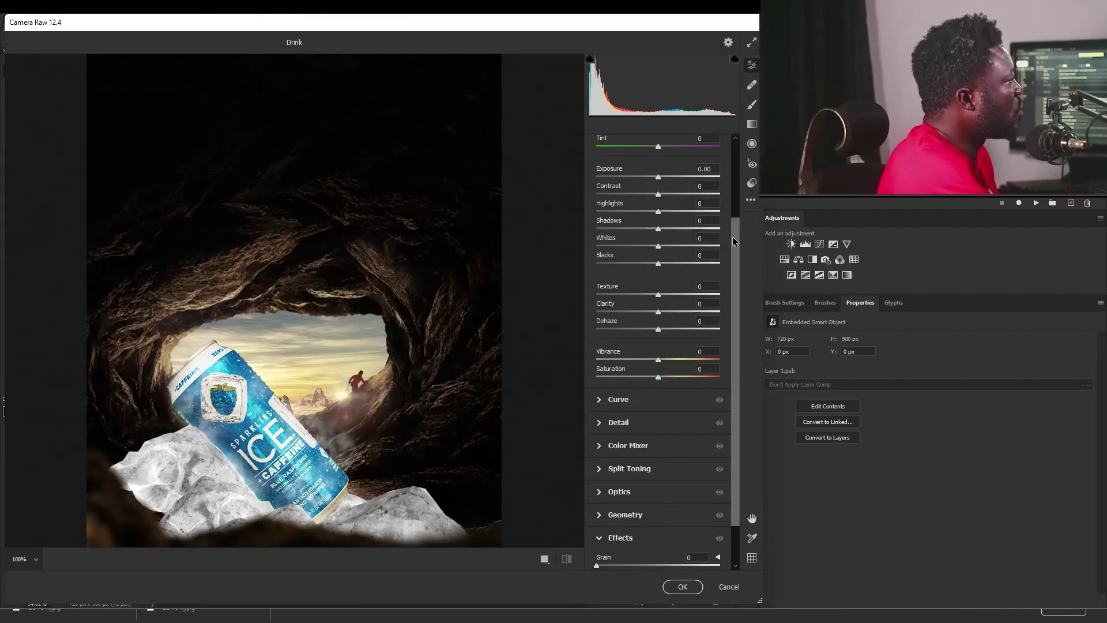
pyautogui.scroll(4, 664, 186)
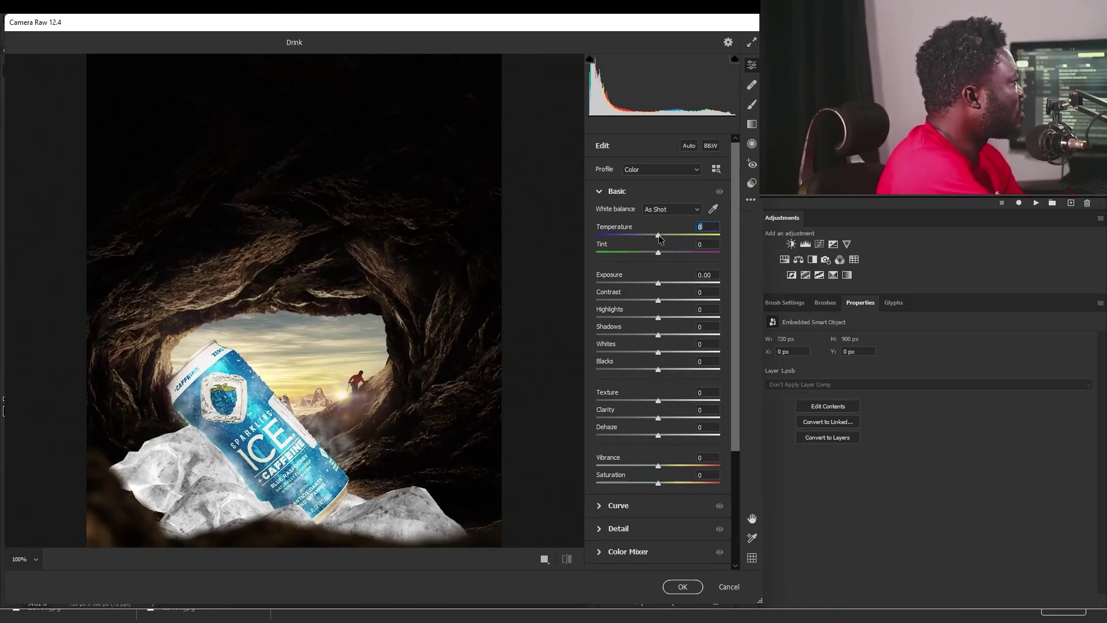
pyautogui.moveTo(660, 238); pyautogui.dragTo(661, 239)
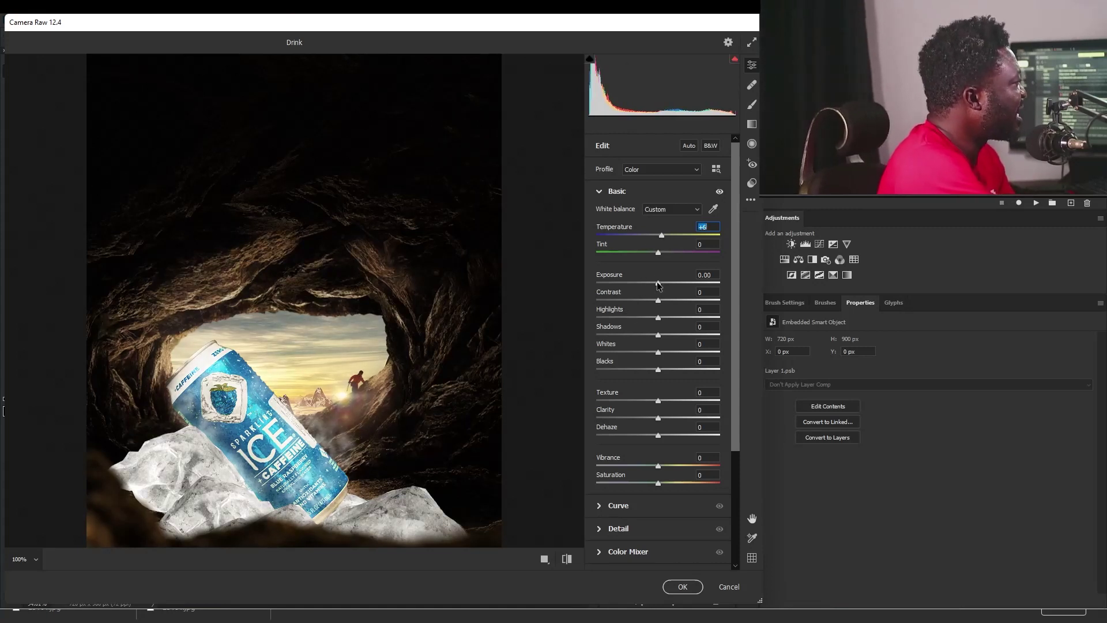
pyautogui.moveTo(658, 285); pyautogui.dragTo(655, 284)
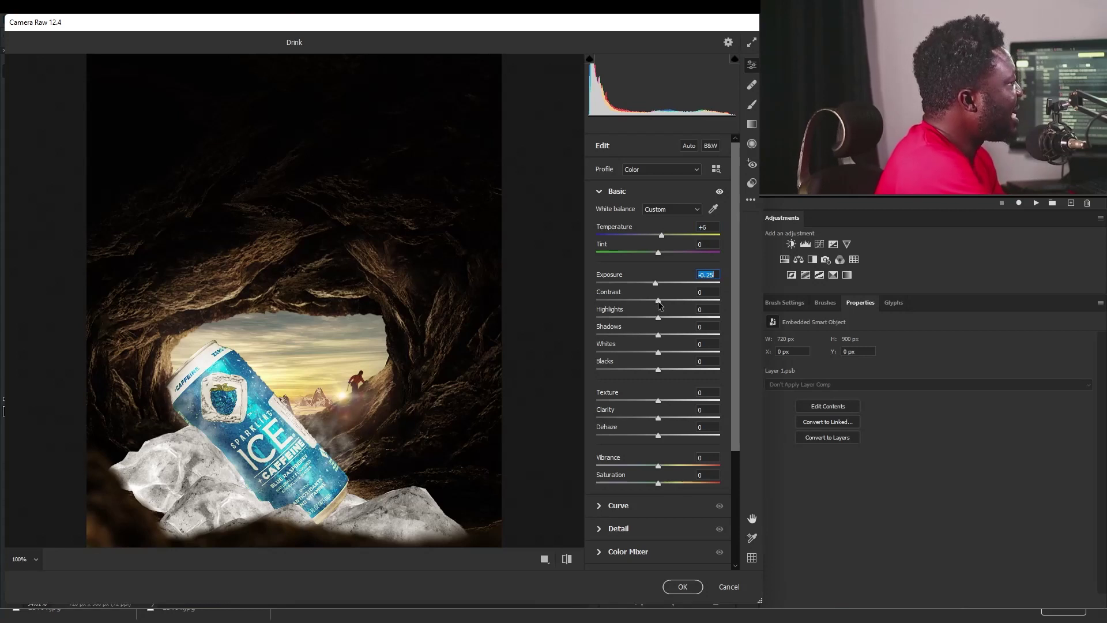
pyautogui.moveTo(659, 304)
pyautogui.mouseDown()
pyautogui.moveTo(674, 305)
pyautogui.moveTo(662, 306)
pyautogui.moveTo(676, 318)
pyautogui.moveTo(664, 319)
pyautogui.mouseUp()
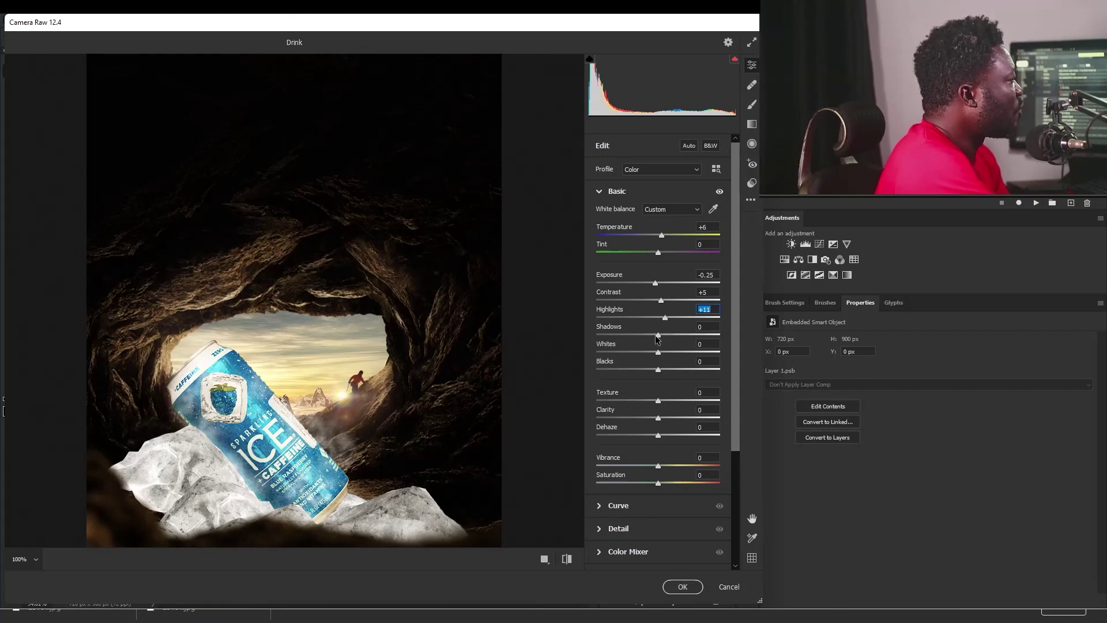
pyautogui.moveTo(660, 339); pyautogui.dragTo(654, 339)
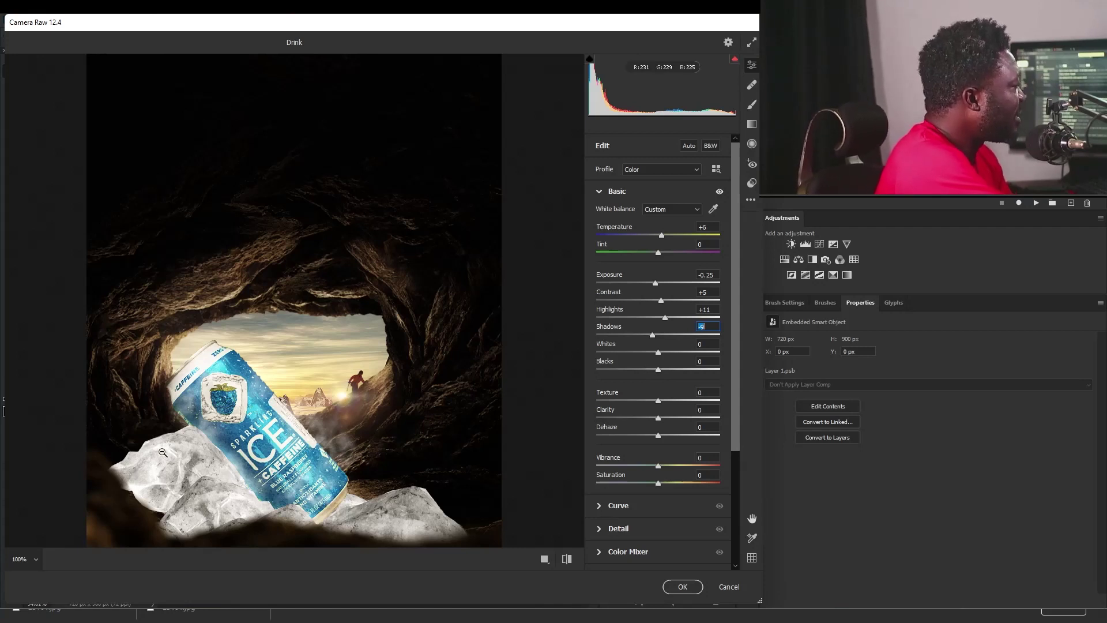
# Set Whites to +5, Texture to +5 and Vibrance to +8 in the Camera Raw basic adjustments
pyautogui.moveTo(658, 354); pyautogui.dragTo(661, 356)
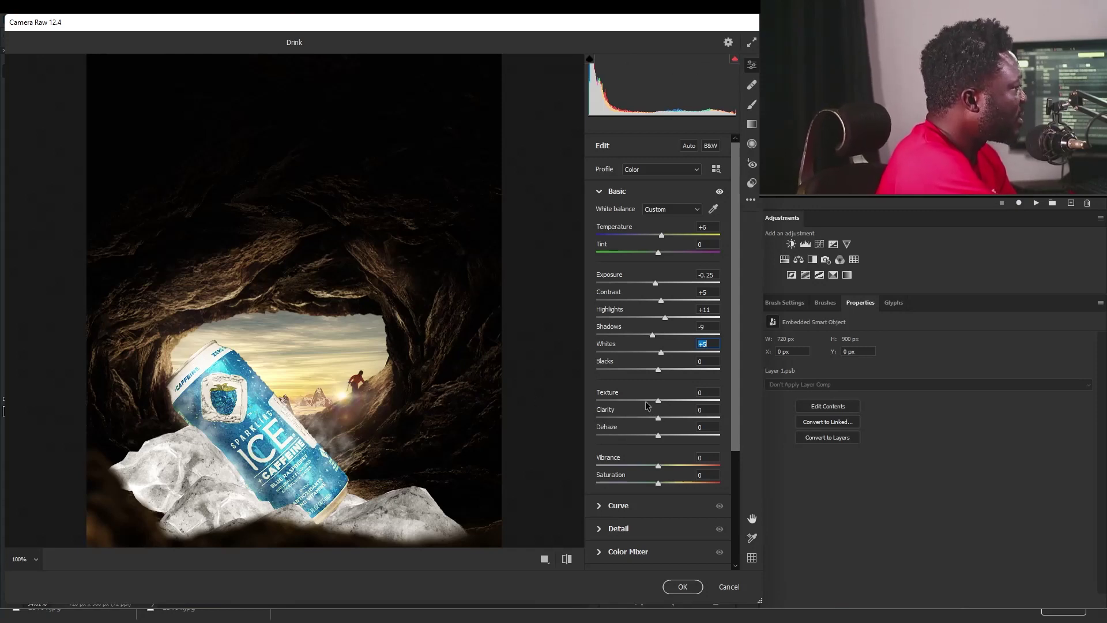
pyautogui.moveTo(658, 403); pyautogui.dragTo(662, 404)
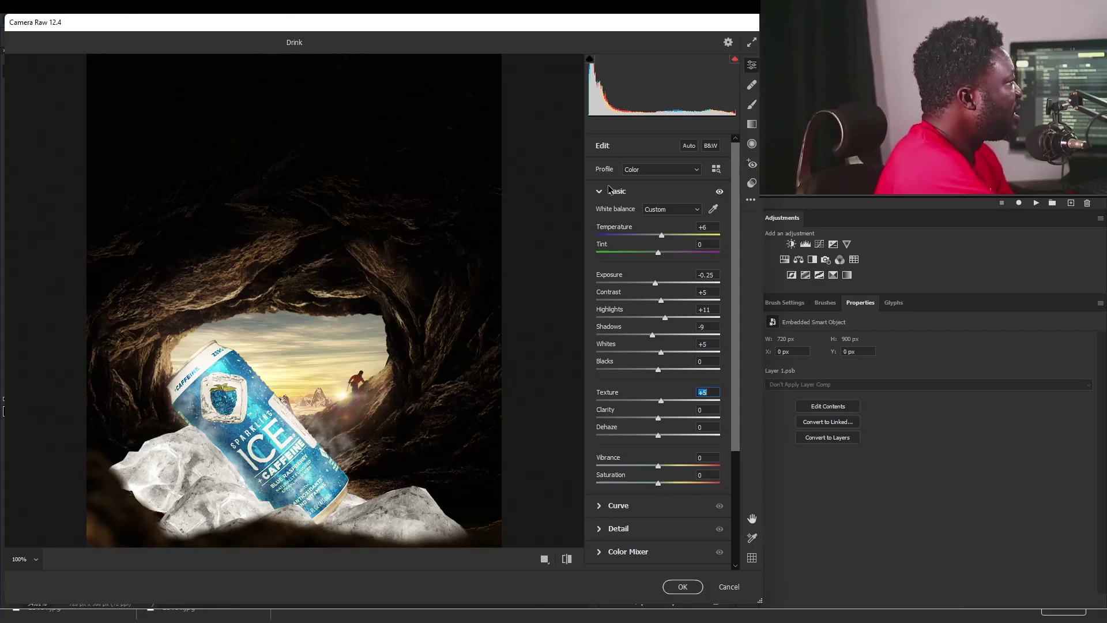
pyautogui.moveTo(659, 467); pyautogui.dragTo(662, 468)
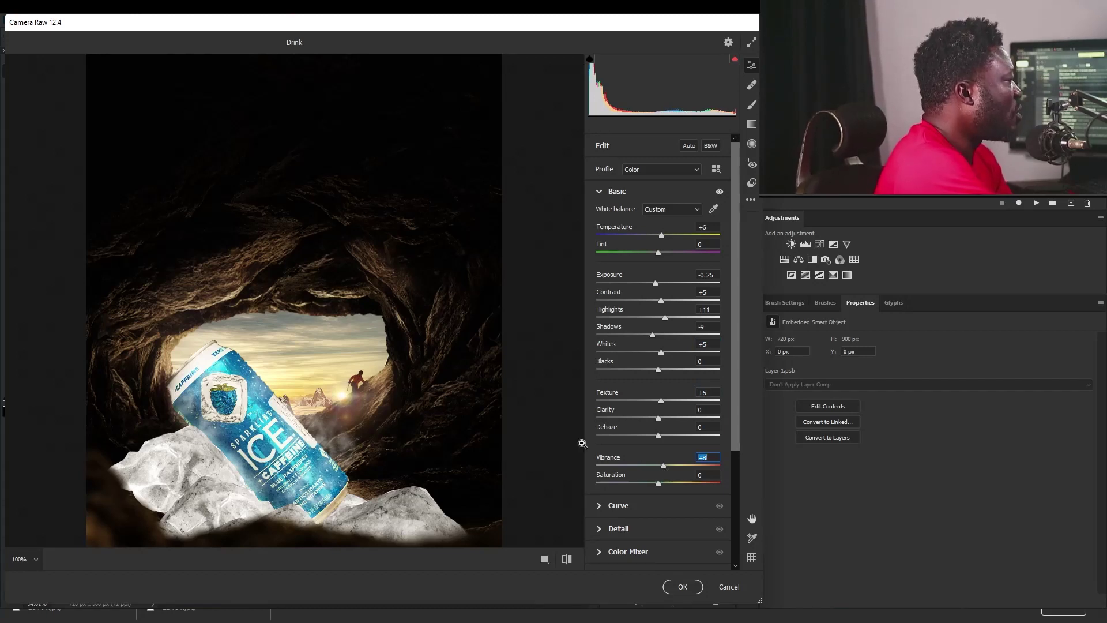
pyautogui.click(597, 195)
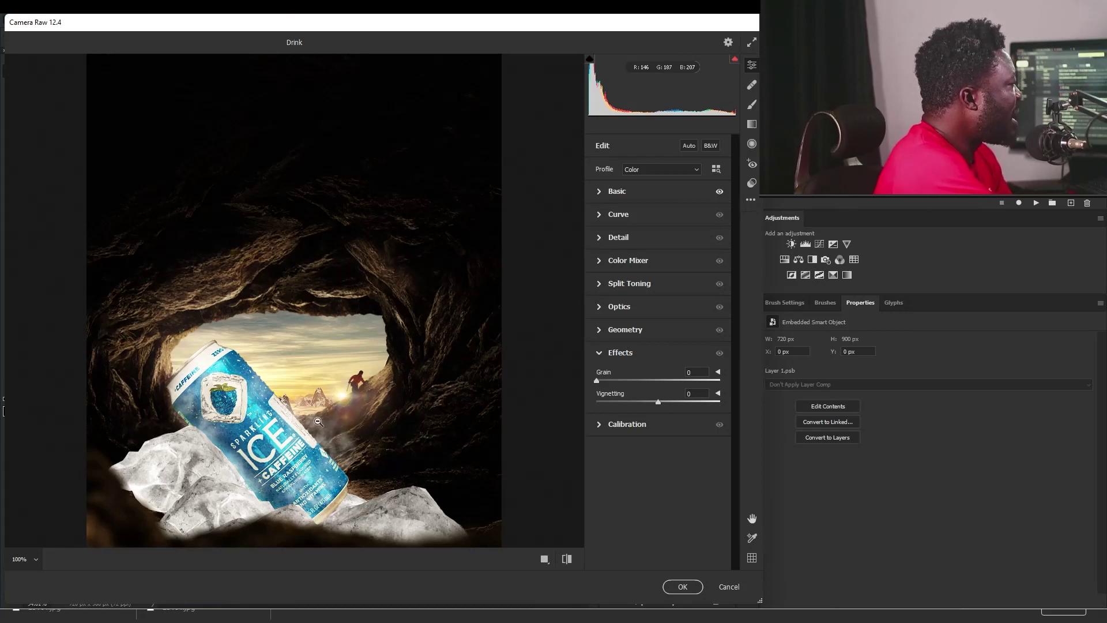
# Raise the Blues saturation to +18 in the Color Mixer and set Sharpening to 6
pyautogui.click(607, 265)
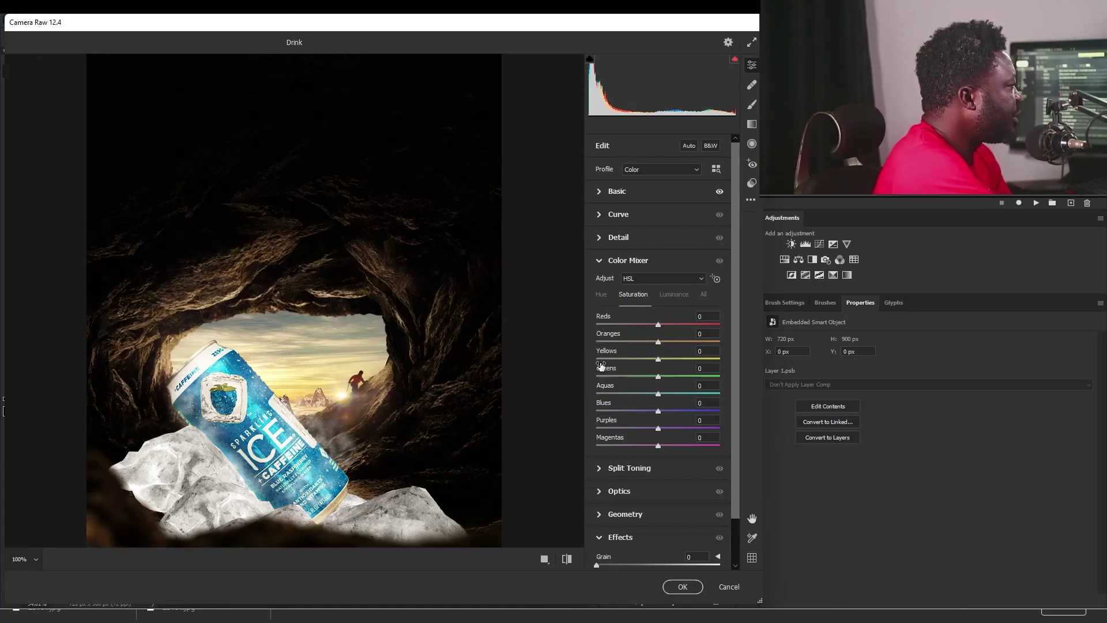
pyautogui.moveTo(671, 412)
pyautogui.mouseDown()
pyautogui.moveTo(681, 412)
pyautogui.moveTo(670, 410)
pyautogui.mouseUp()
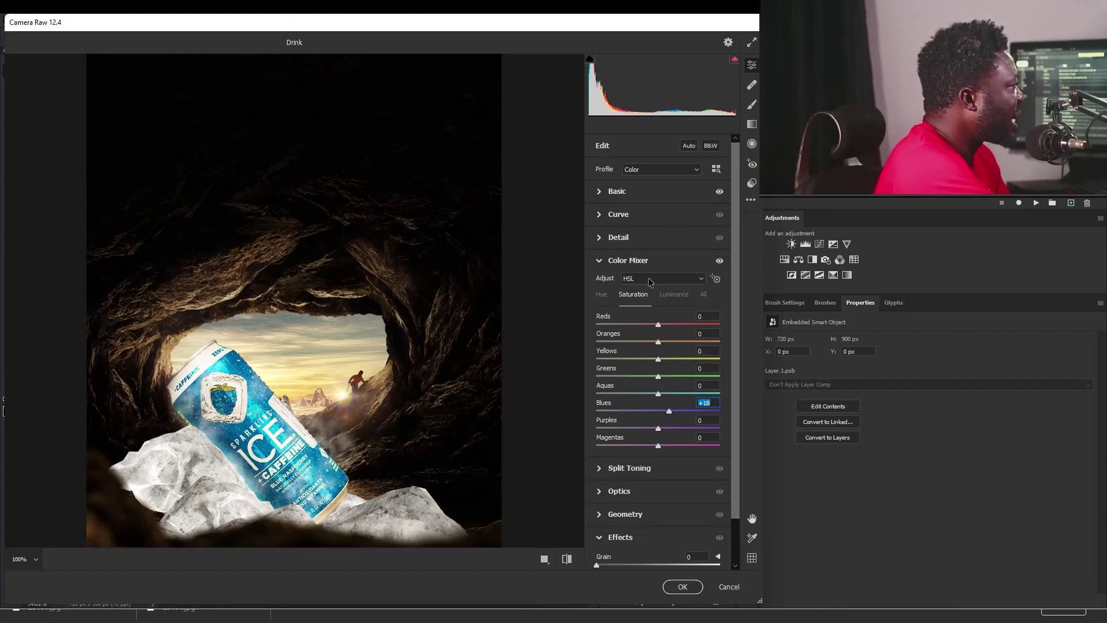
pyautogui.click(599, 263)
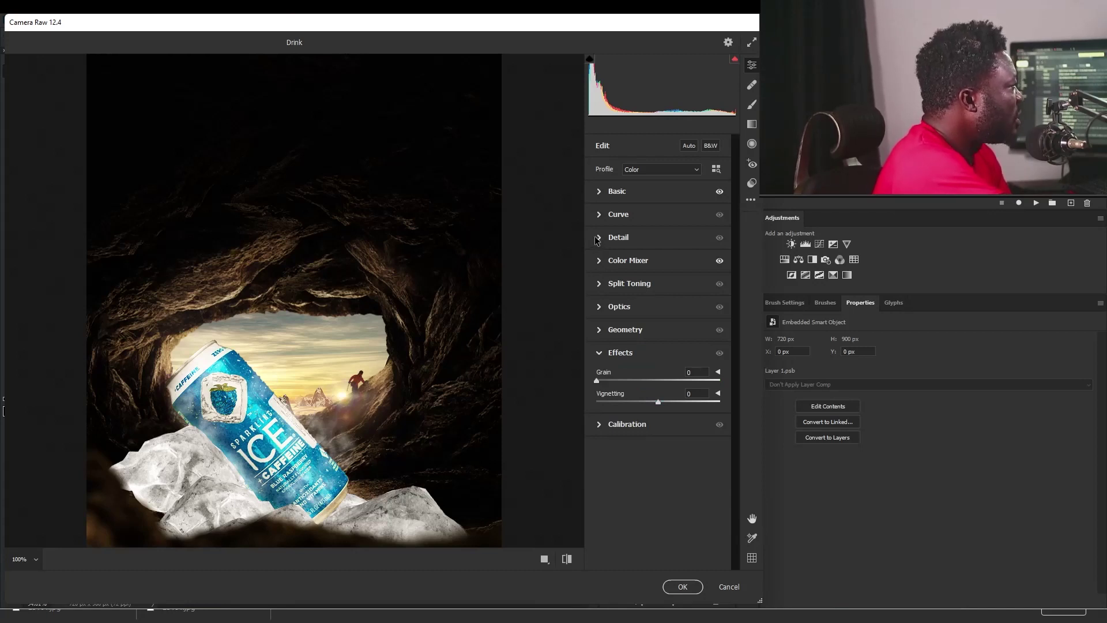
pyautogui.click(597, 240)
pyautogui.moveTo(596, 266); pyautogui.dragTo(602, 268)
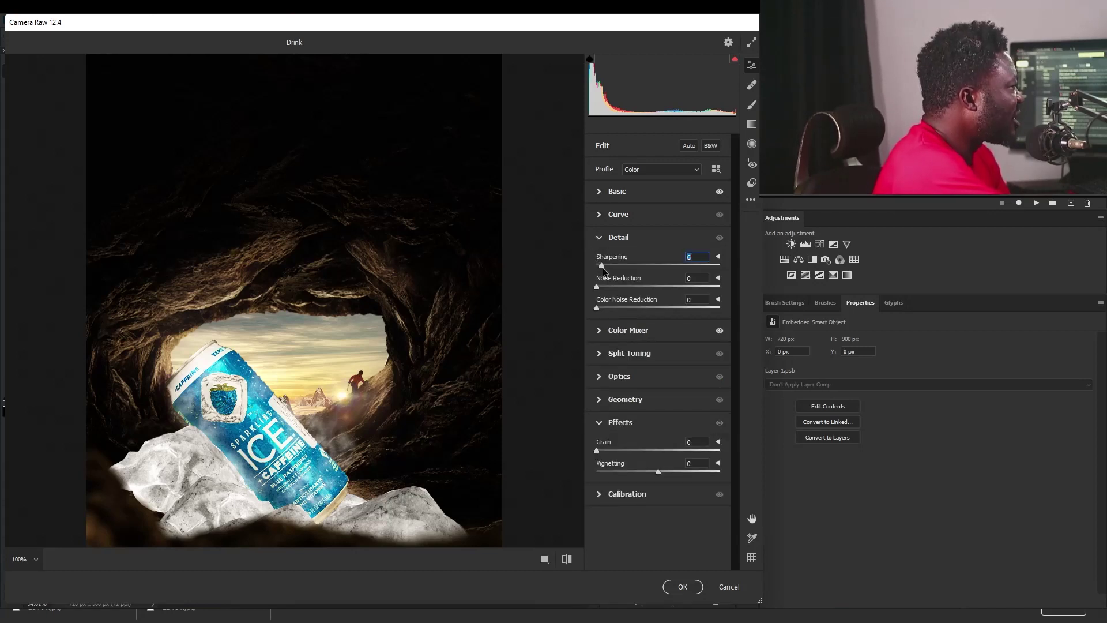
pyautogui.click(599, 238)
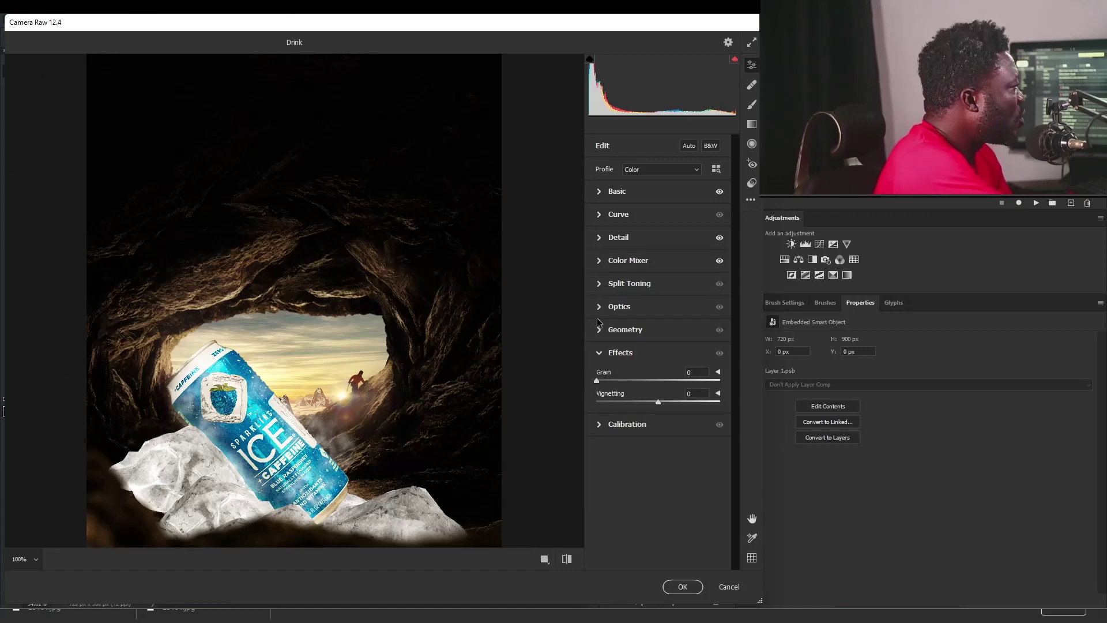
# Set Grain to 5 and Vignetting to -10, apply the Camera Raw Filter and compare the image with and without it
pyautogui.moveTo(597, 380); pyautogui.dragTo(601, 379)
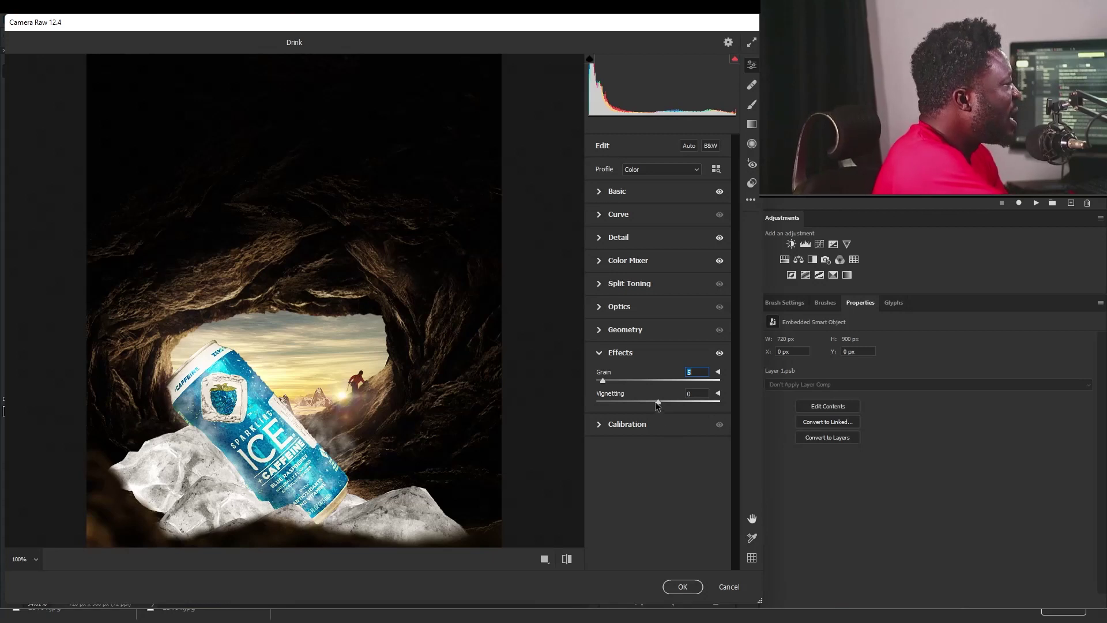
pyautogui.moveTo(656, 403); pyautogui.dragTo(650, 403)
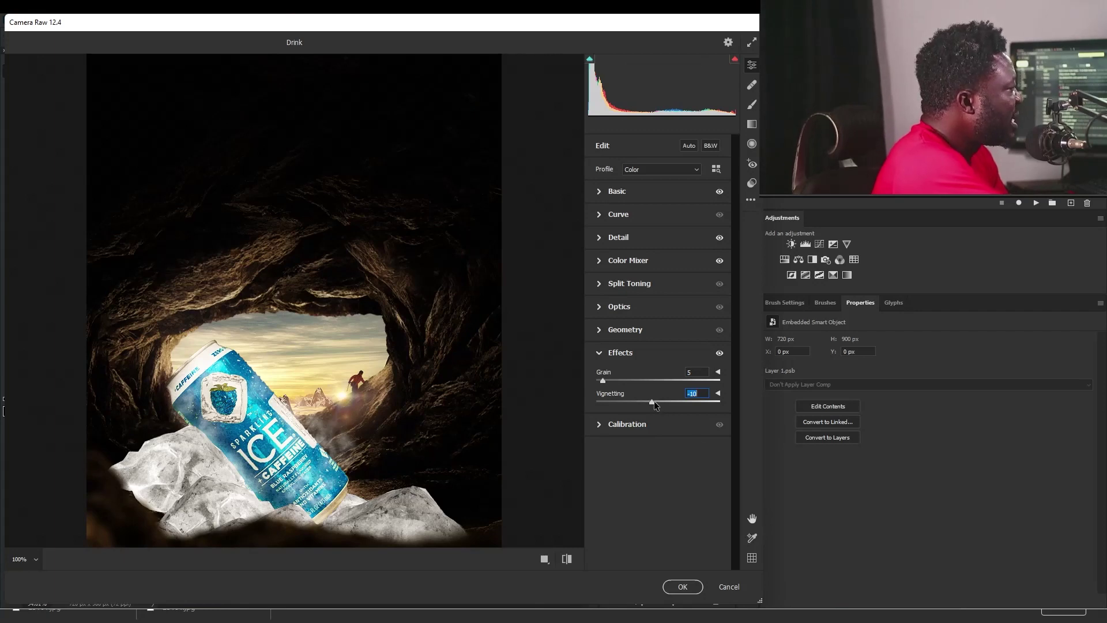
pyautogui.click(682, 587)
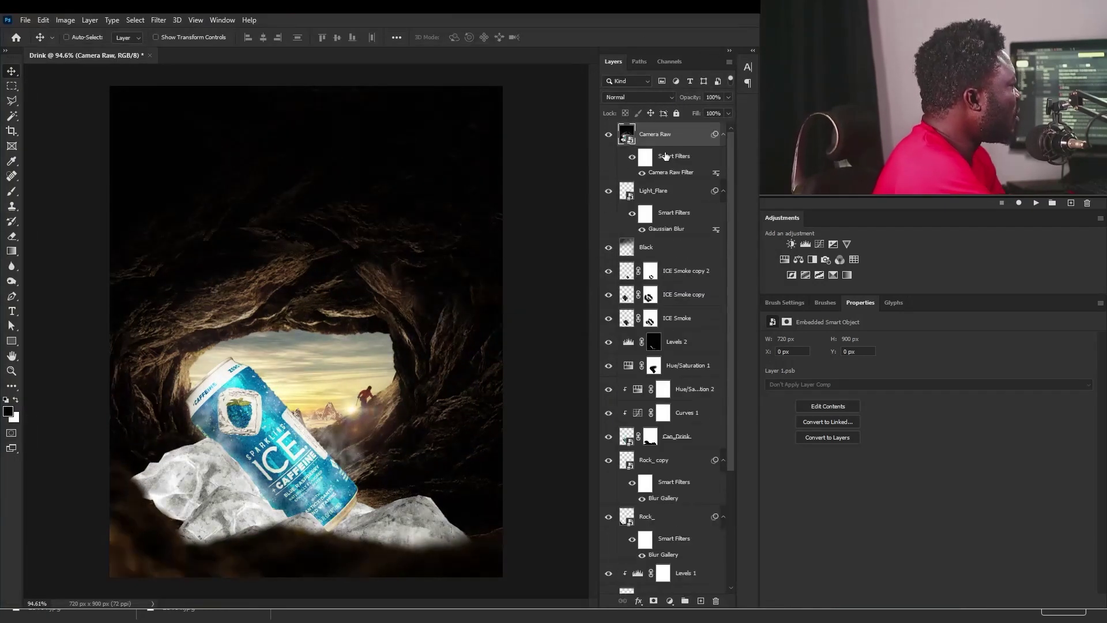
pyautogui.click(609, 136)
pyautogui.click(609, 135)
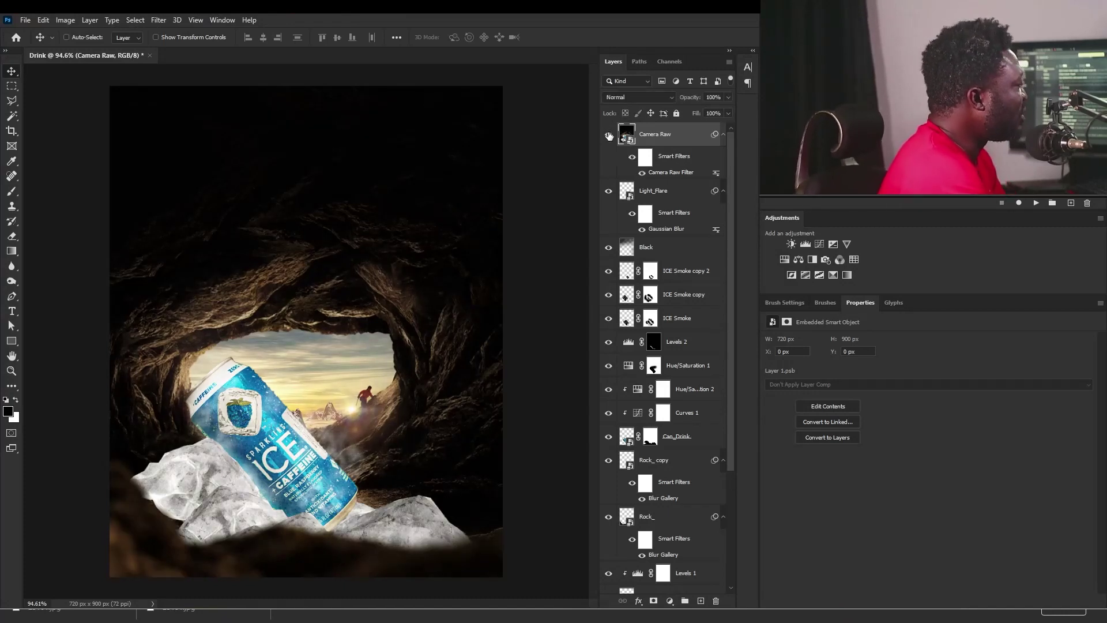
# Add a Selective Color adjustment above Camera Raw with Black at -5% for the Blacks, and bring in the tagline and logo layers
pyautogui.click(832, 275)
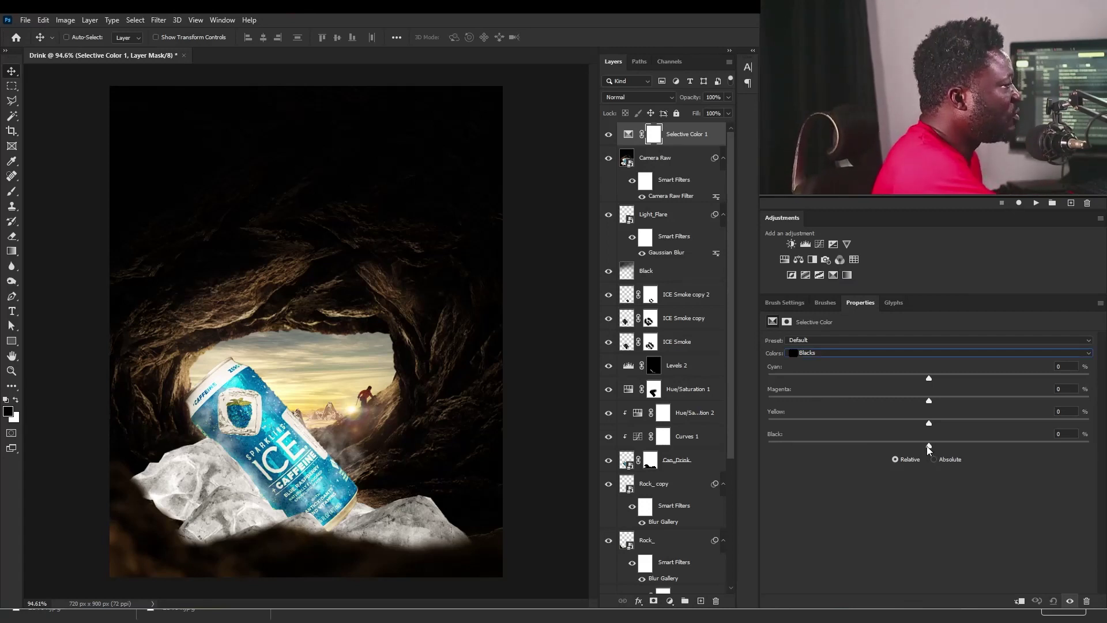
pyautogui.moveTo(929, 448); pyautogui.dragTo(923, 449)
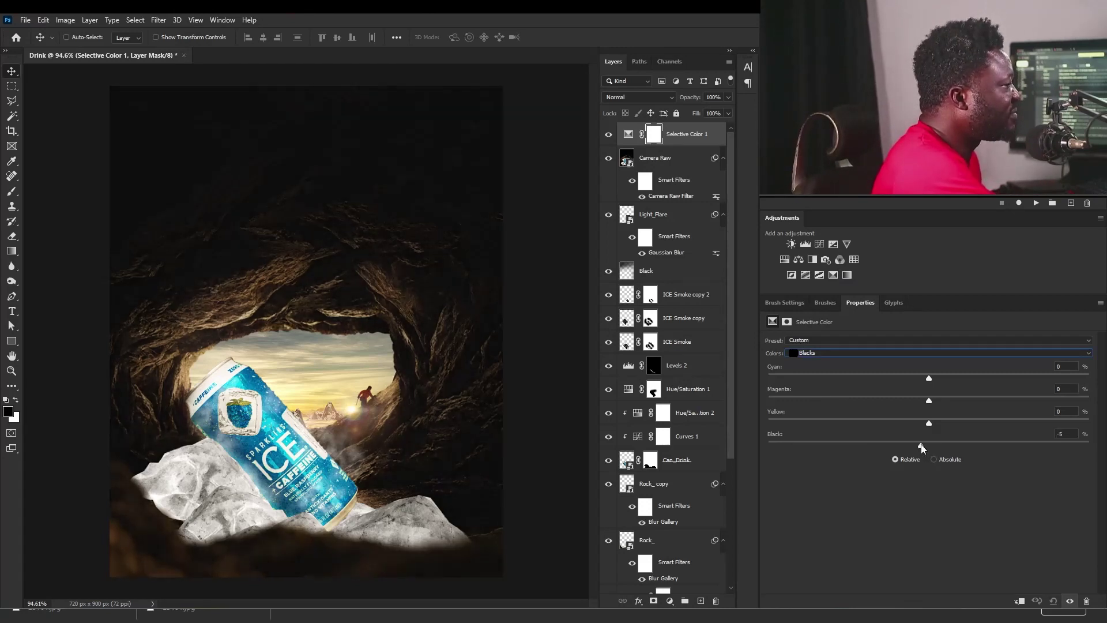
pyautogui.hotkey('ctrl', '2')
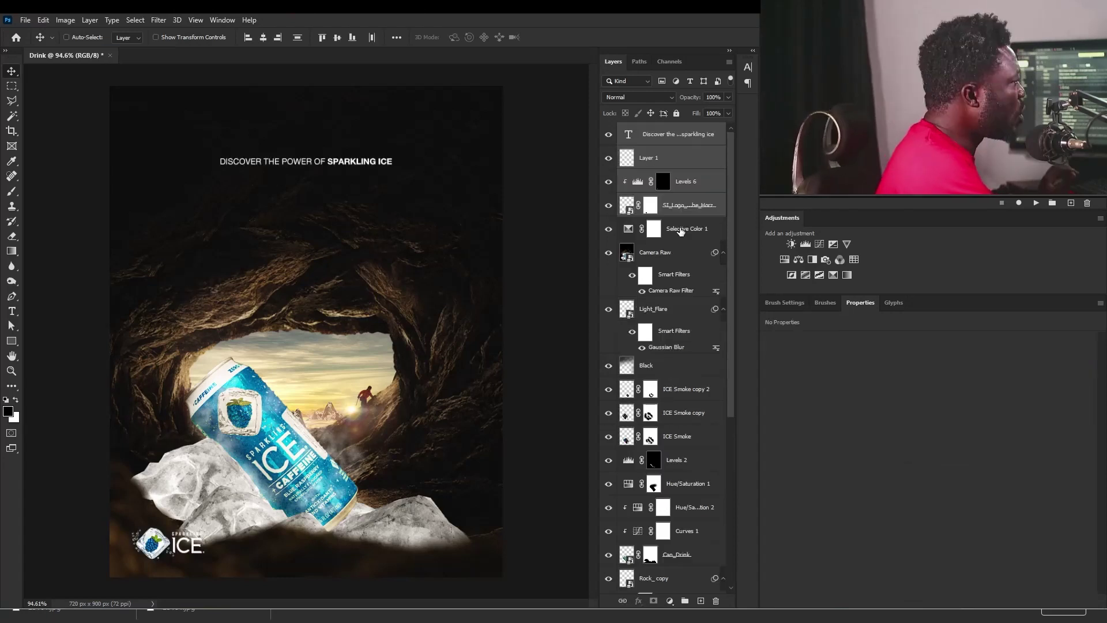
# Create a new layer above Selective Color 1 and paint soft black behind the Sparkling ICE logo with a 150 px brush at 30% flow
pyautogui.click(653, 229)
pyautogui.click(706, 600)
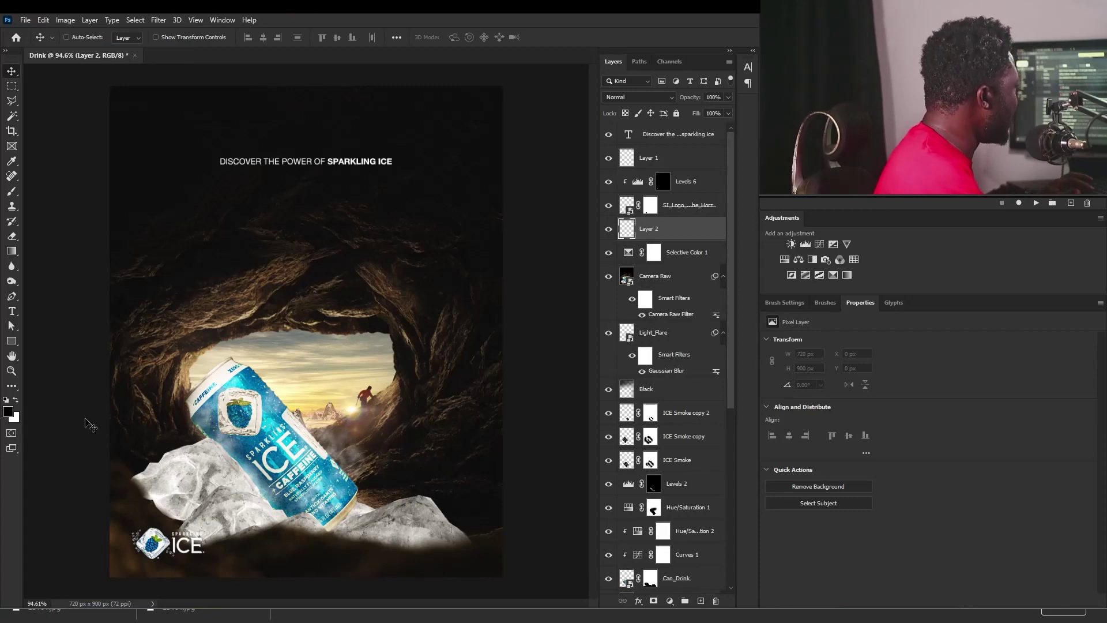
pyautogui.press('b')
pyautogui.moveTo(163, 548)
pyautogui.mouseDown()
pyautogui.moveTo(190, 550)
pyautogui.moveTo(118, 556)
pyautogui.moveTo(188, 556)
pyautogui.moveTo(160, 557)
pyautogui.mouseUp()
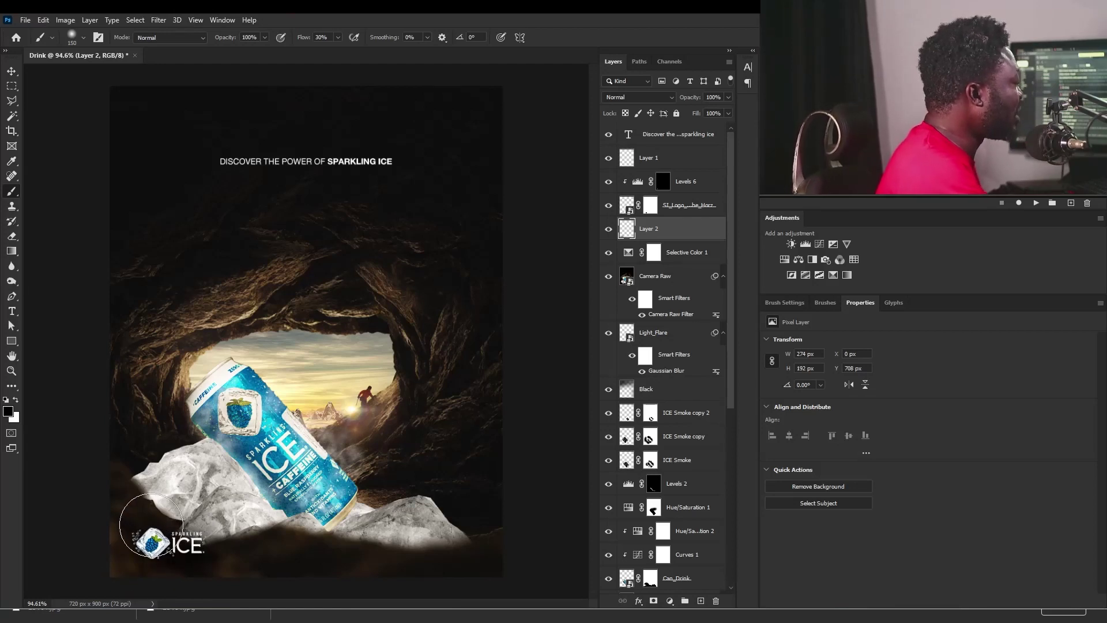
# Reopen the Camera Raw layer's Camera Raw Filter, set Vibrance to -6 and apply it
pyautogui.click(680, 316)
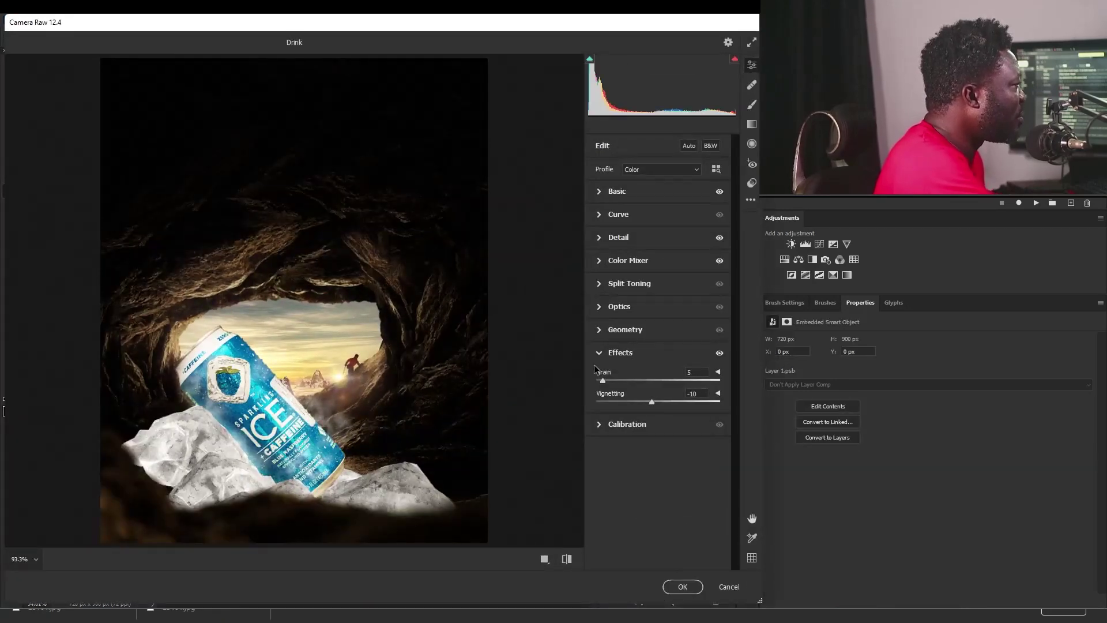
pyautogui.click(602, 352)
pyautogui.click(606, 191)
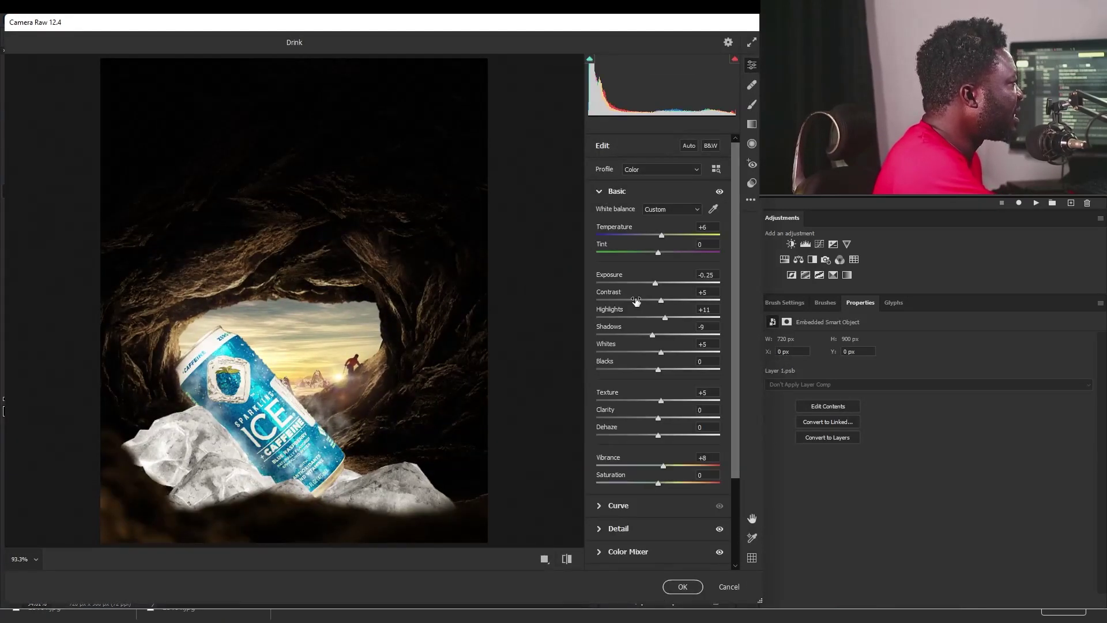
pyautogui.moveTo(664, 466); pyautogui.dragTo(657, 469)
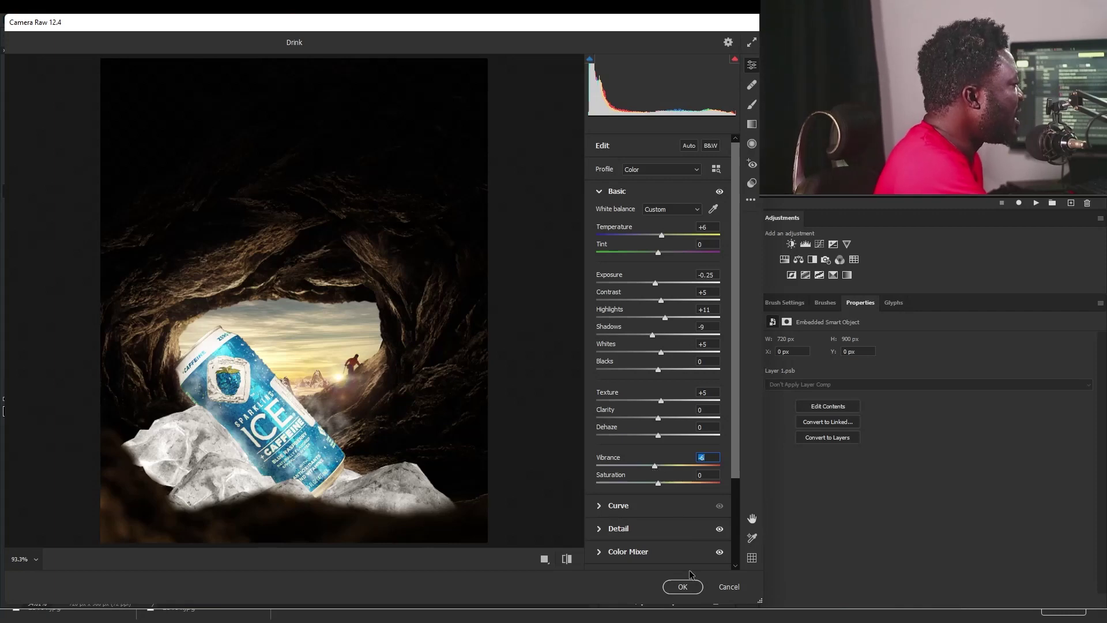
pyautogui.click(682, 586)
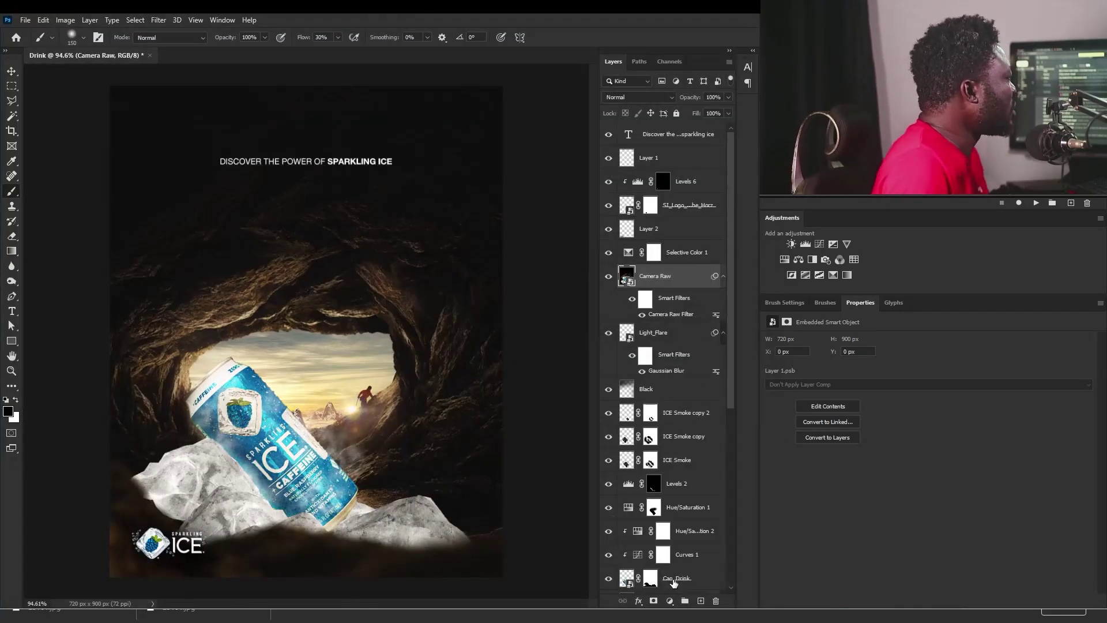